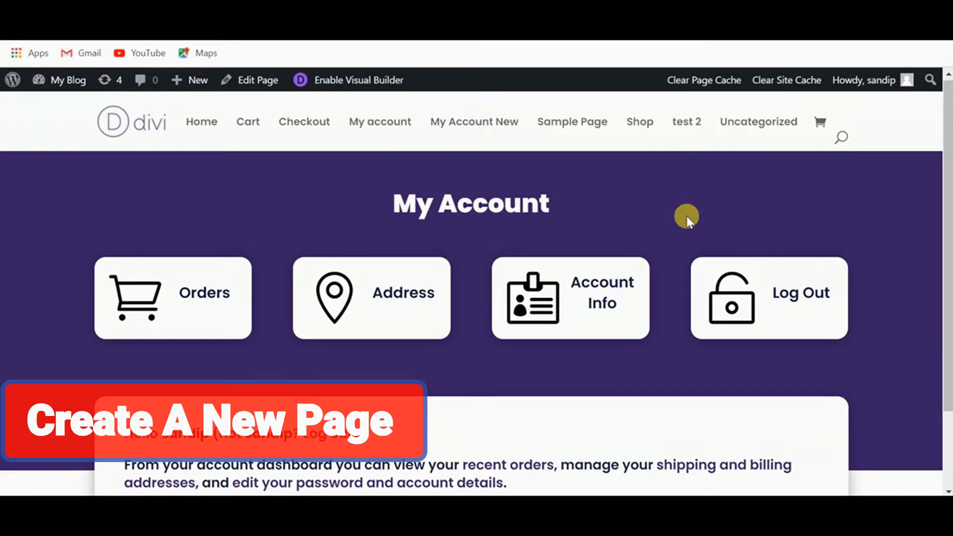
# Step: Create a new WordPress page titled "My Account" and publish it
pyautogui.moveTo(65, 80)
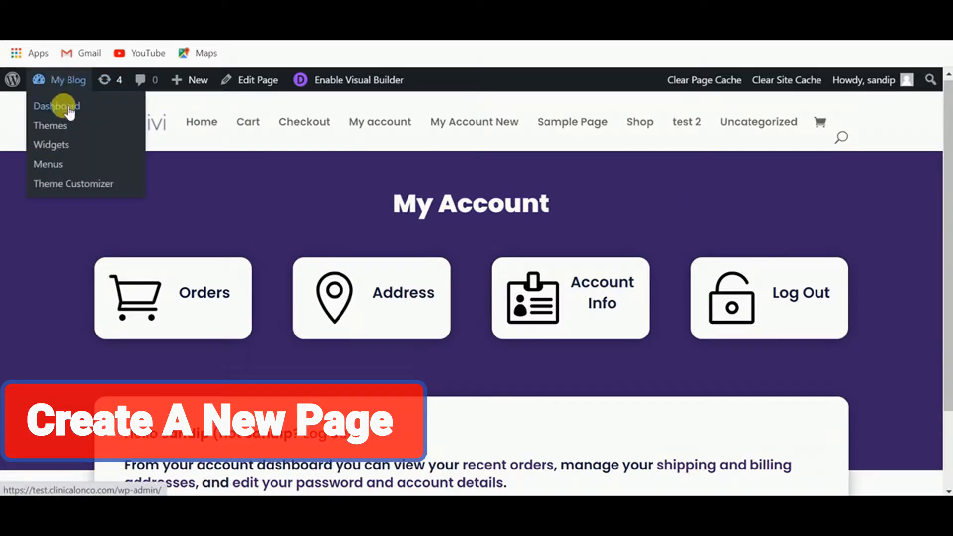
pyautogui.click(70, 111)
pyautogui.moveTo(72, 289)
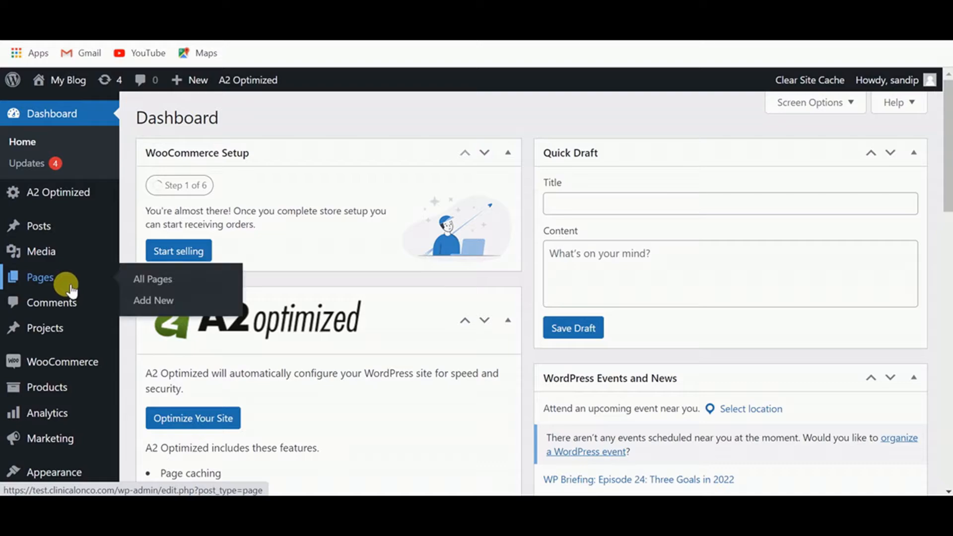
pyautogui.click(159, 300)
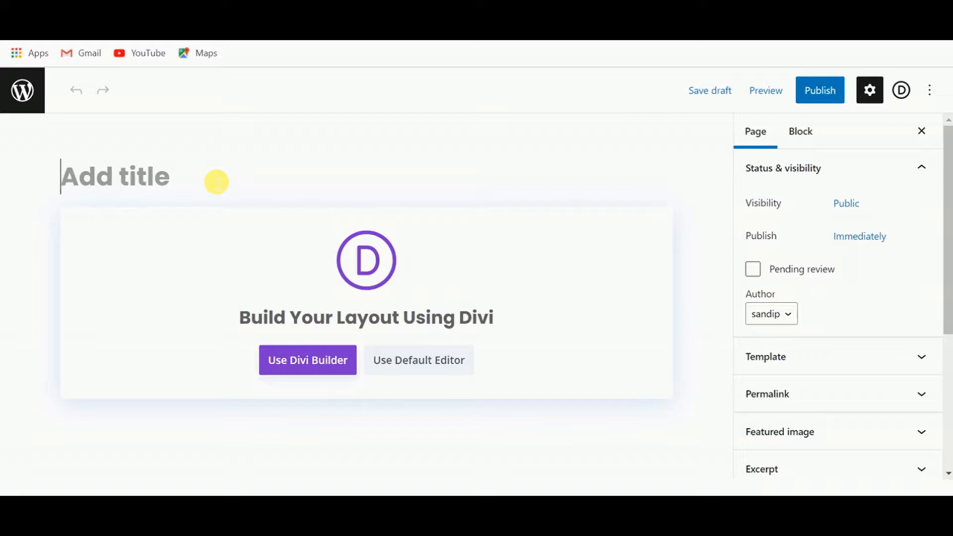
pyautogui.write('My Account')
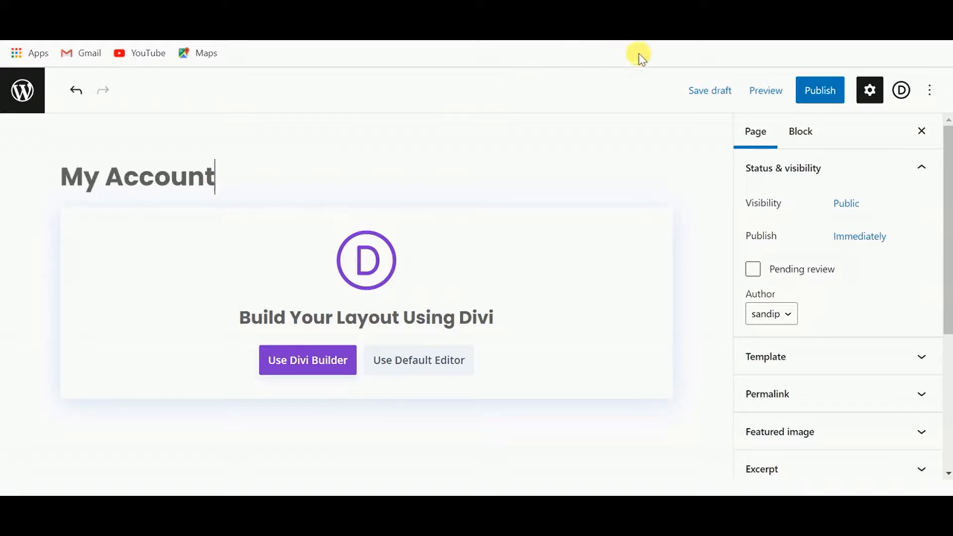
pyautogui.click(816, 90)
pyautogui.click(817, 92)
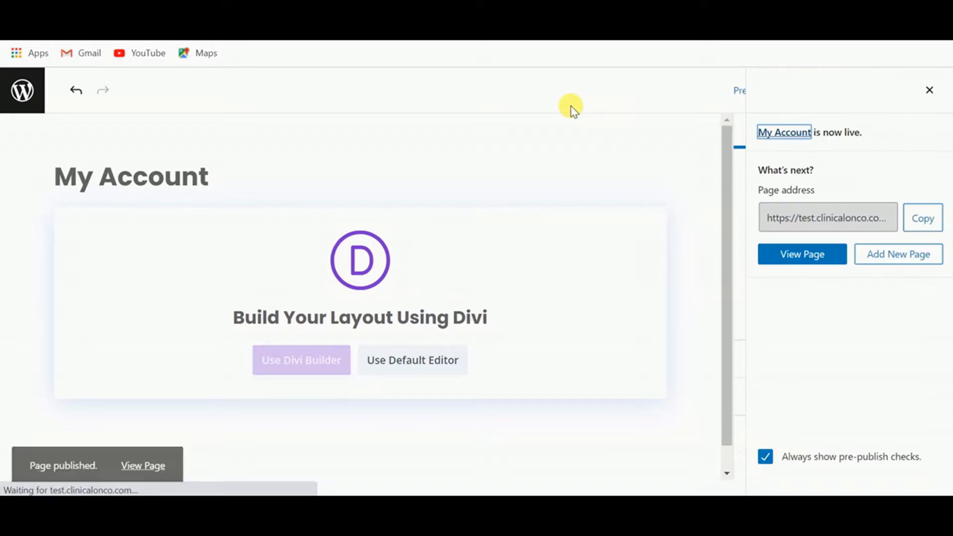
# Step: View the published My Account page, enable the Divi Visual Builder on it and start building from scratch
pyautogui.click(164, 453)
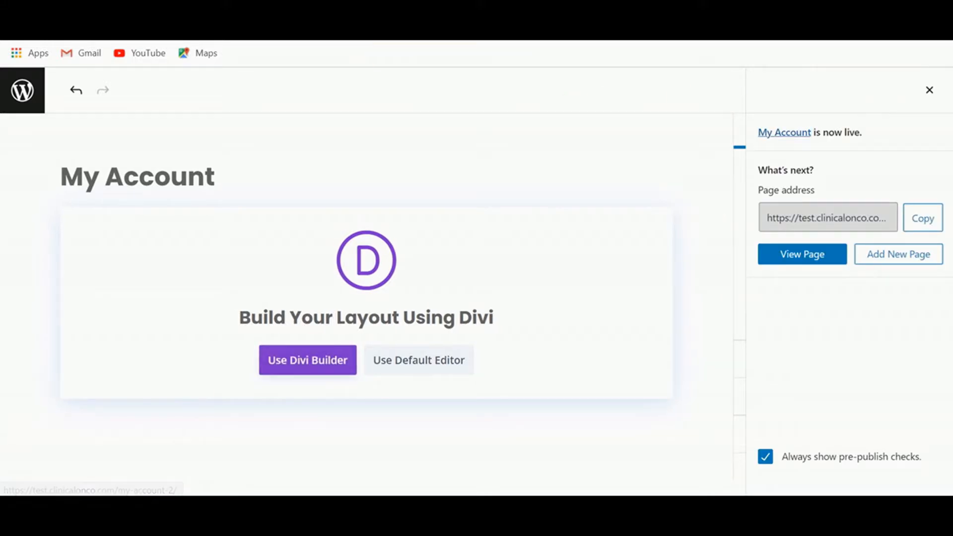
pyautogui.scroll(-2, 355, 258)
pyautogui.scroll(2, 349, 275)
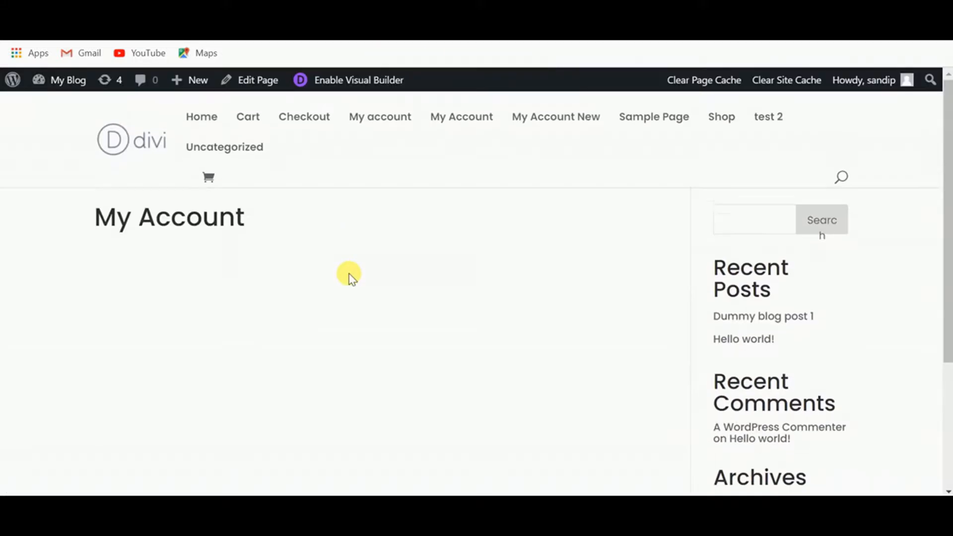
pyautogui.click(346, 83)
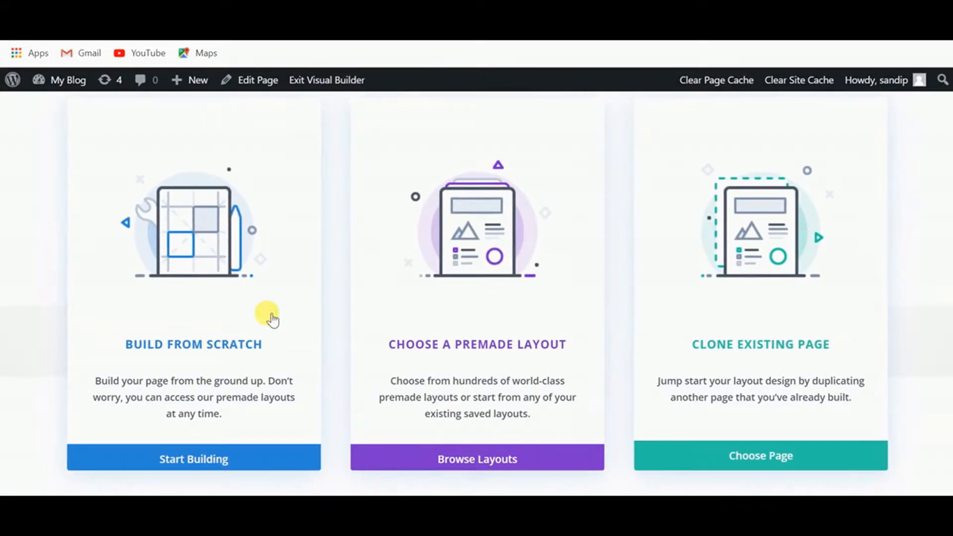
pyautogui.click(233, 464)
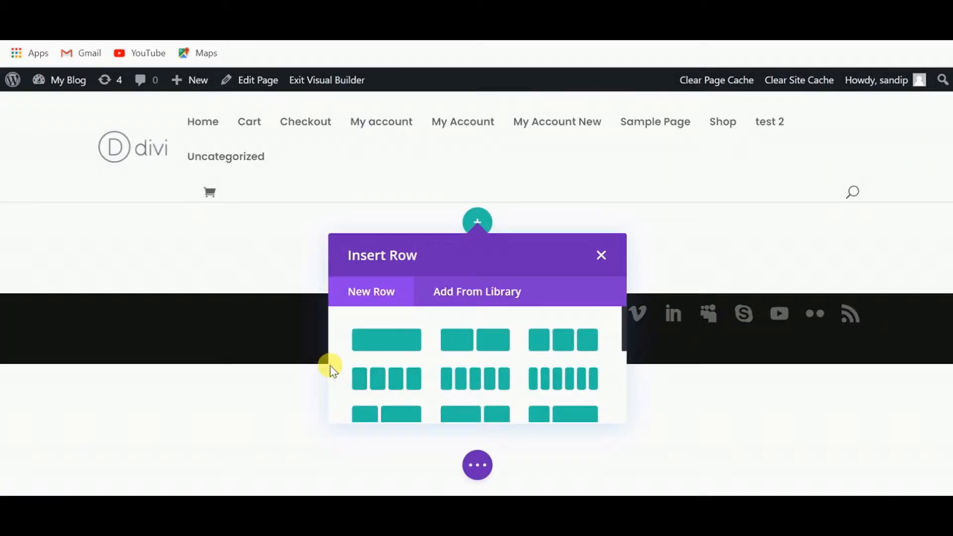
# Step: Insert a single-column row and add a Text module to it
pyautogui.click(389, 337)
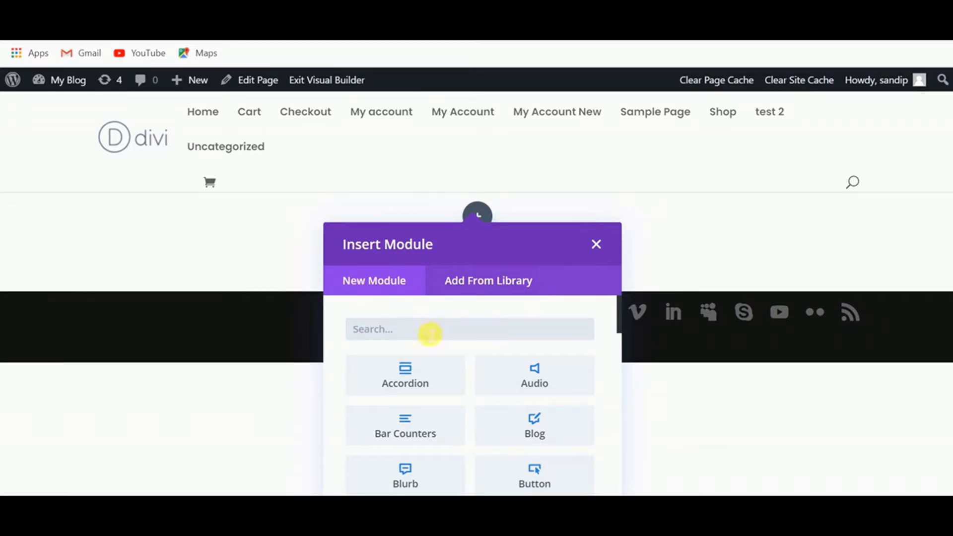
pyautogui.write('text')
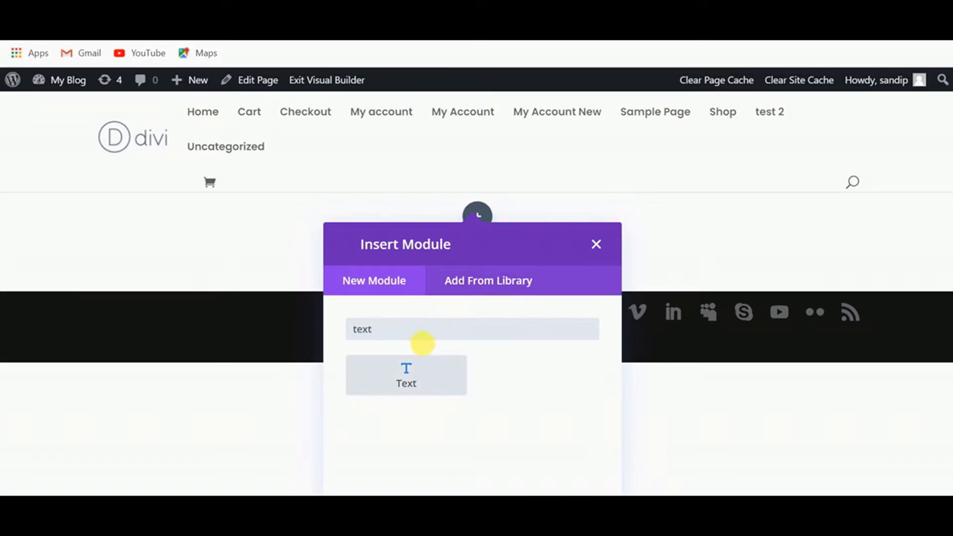
pyautogui.click(423, 379)
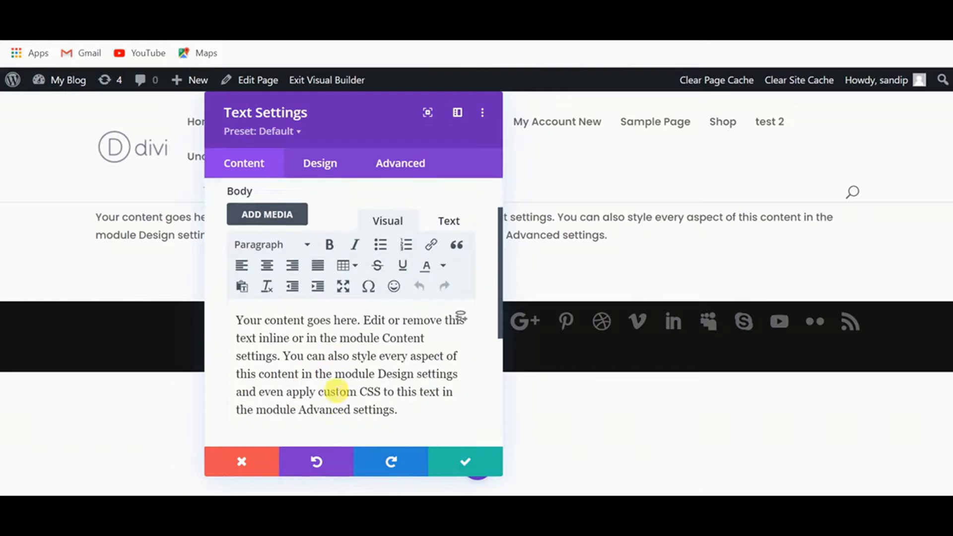
# Step: Replace the Text module's placeholder body with the dynamic Page/Archive Title and save the module
pyautogui.hotkey('ctrl', 'a')
pyautogui.press('BackSpace')
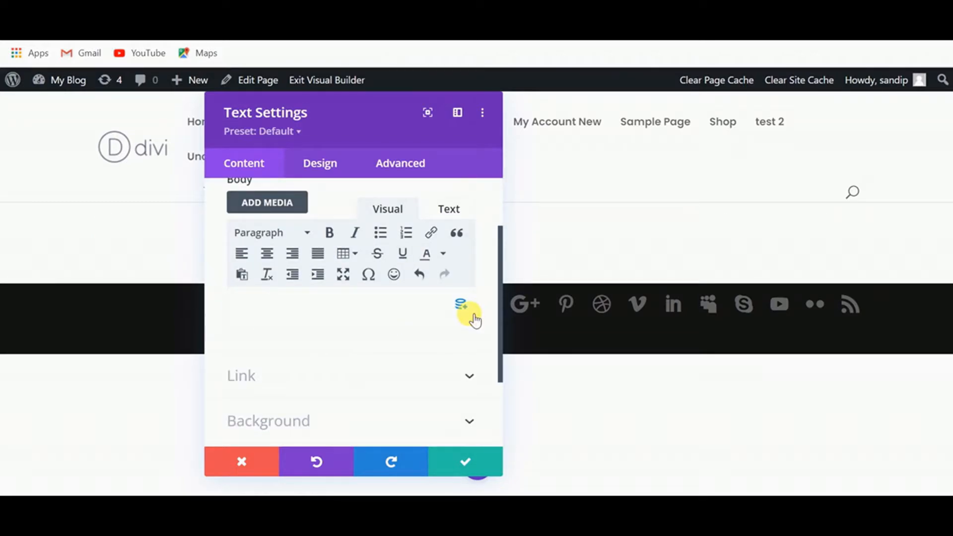
pyautogui.click(465, 310)
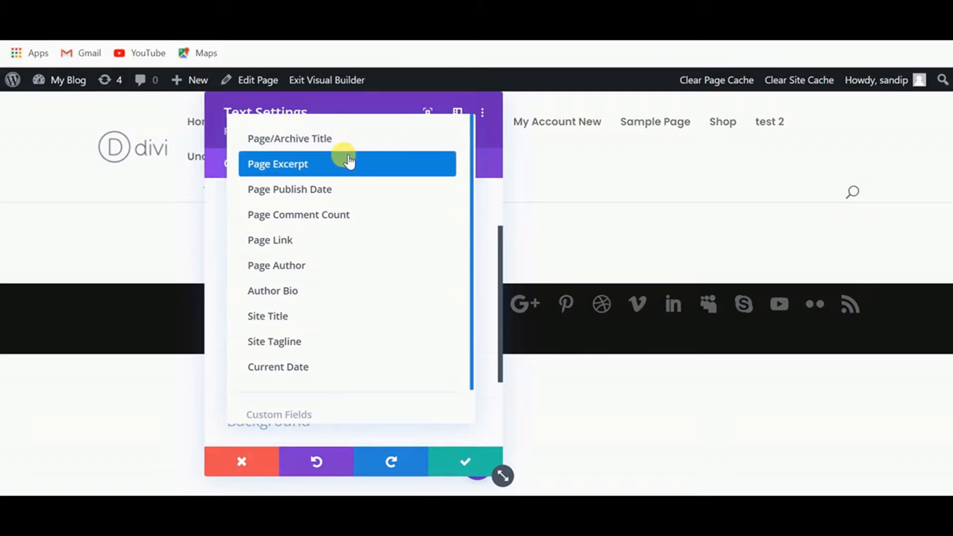
pyautogui.click(348, 141)
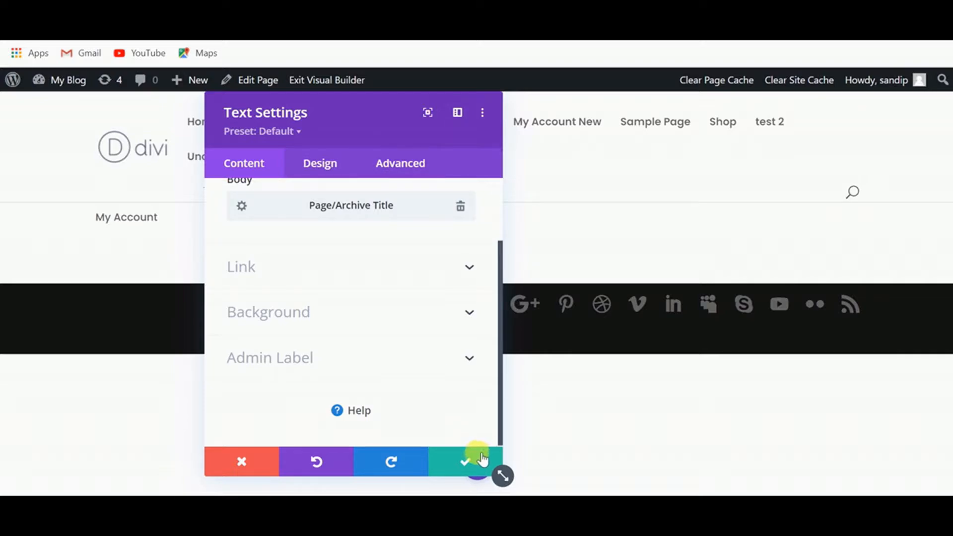
pyautogui.click(469, 462)
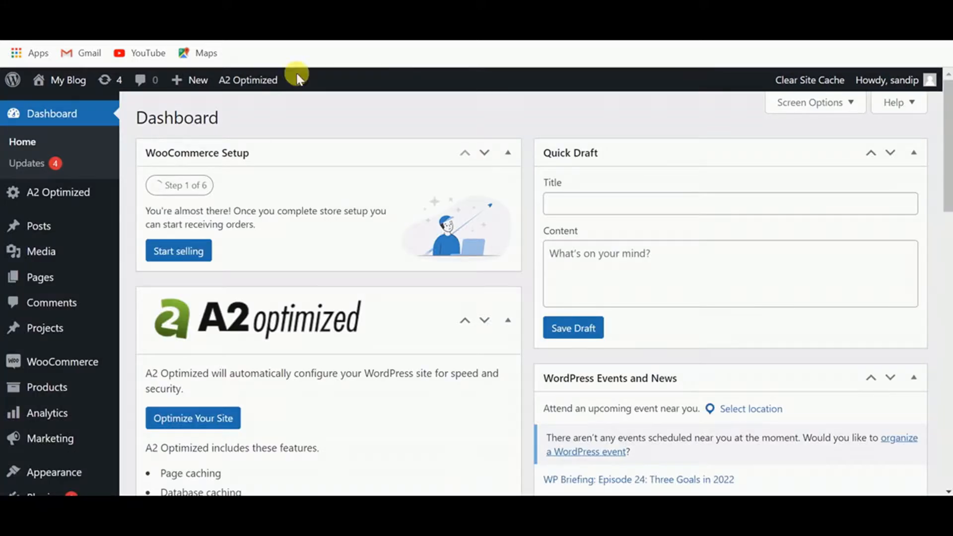
# Step: Add the Cart and Shop pages to menu 1 in the WordPress dashboard, assign it as Primary Menu and save it
pyautogui.scroll(-3, 164, 298)
pyautogui.moveTo(91, 378)
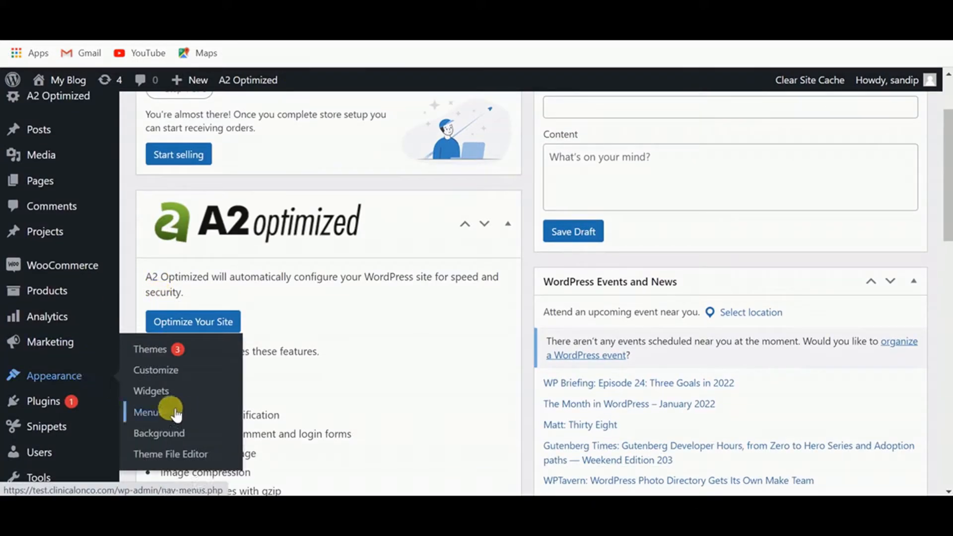
pyautogui.click(162, 415)
pyautogui.scroll(-2, 464, 366)
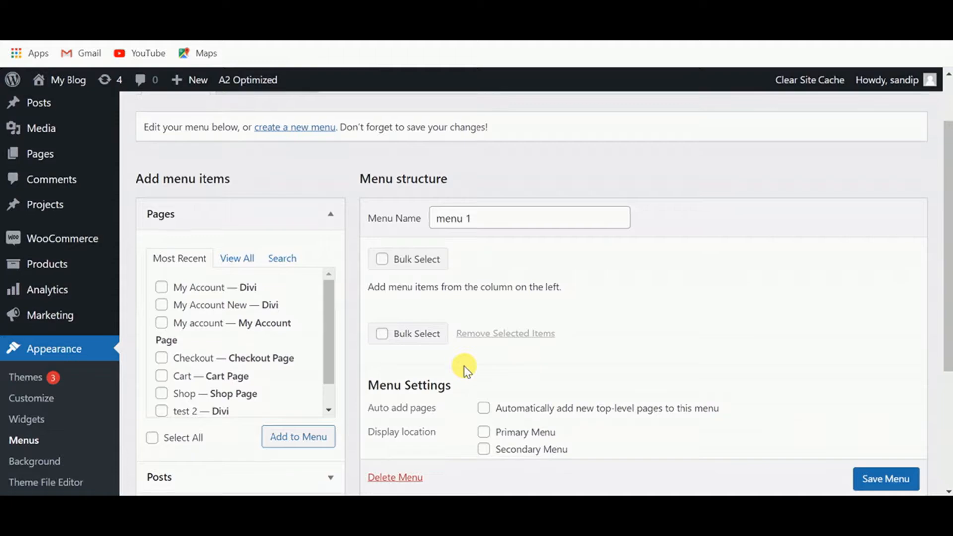
pyautogui.scroll(-2, 516, 230)
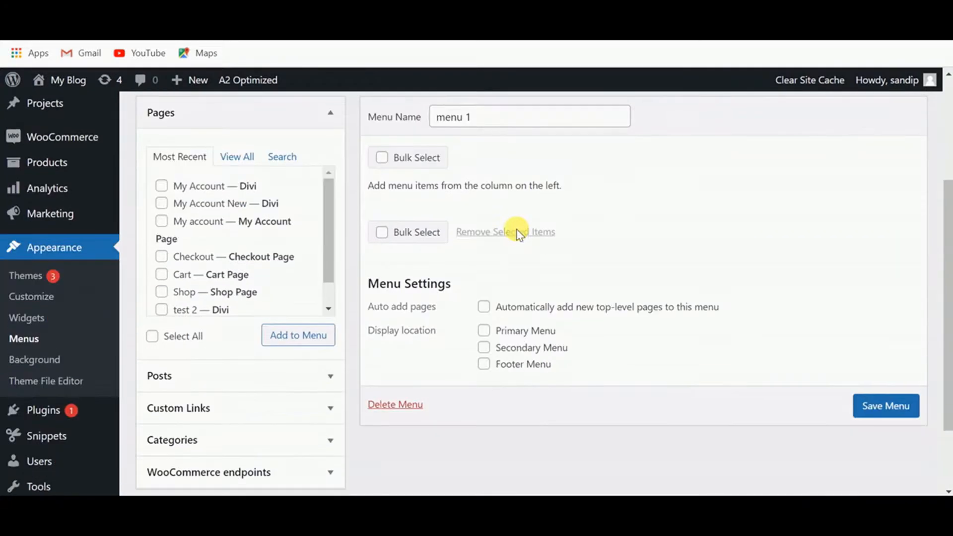
pyautogui.scroll(-1, 271, 279)
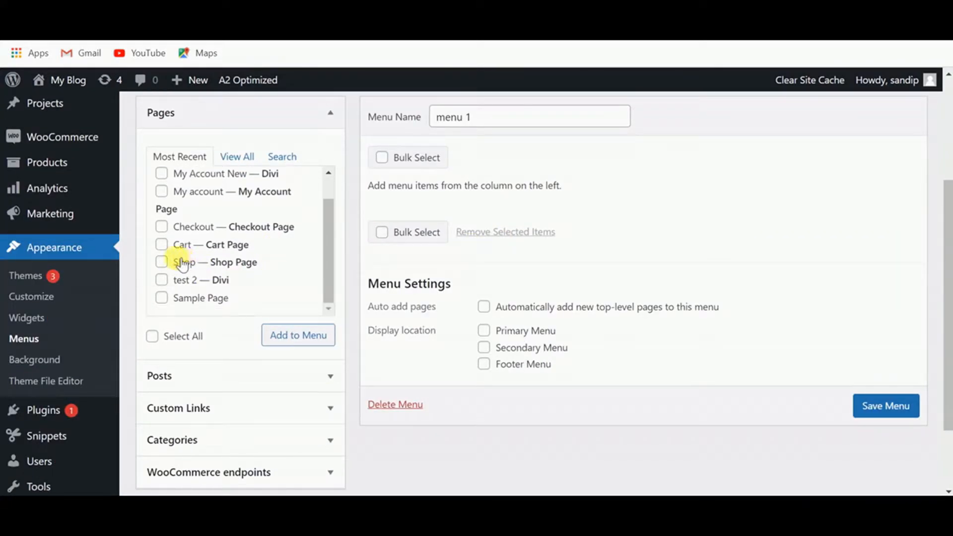
pyautogui.click(284, 327)
pyautogui.scroll(-2, 552, 320)
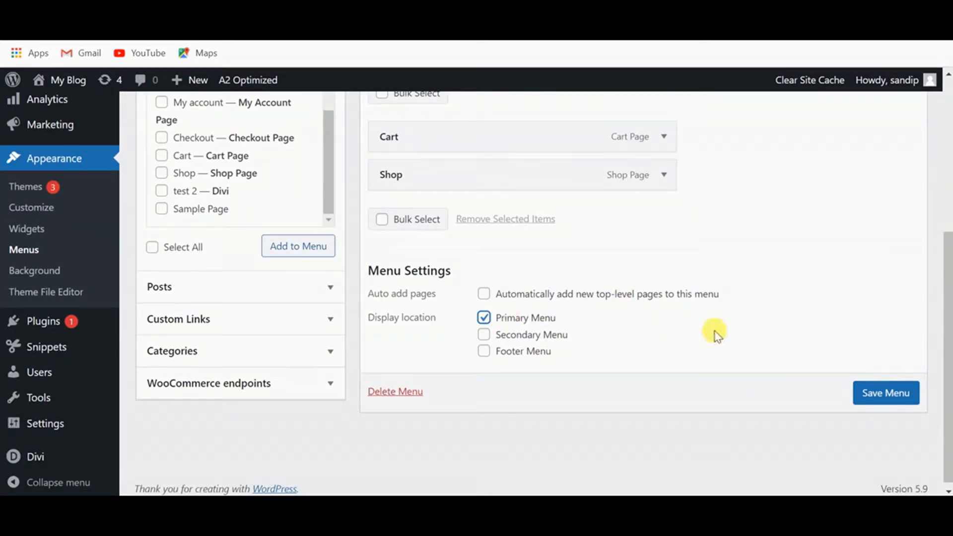
pyautogui.click(908, 392)
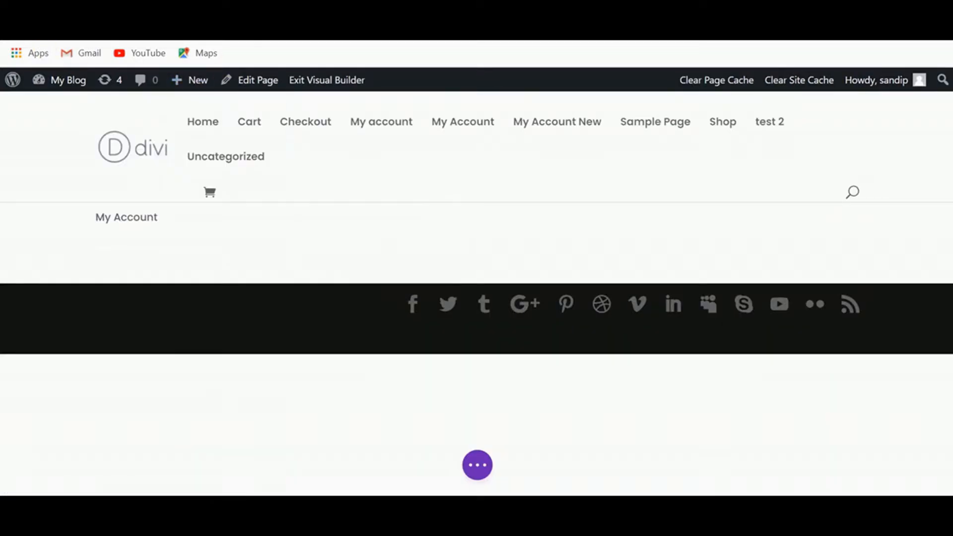
# Step: Reload the My Account page in the builder and set the section's background color to #3c2869, copied from Notepad
pyautogui.click(63, 29)
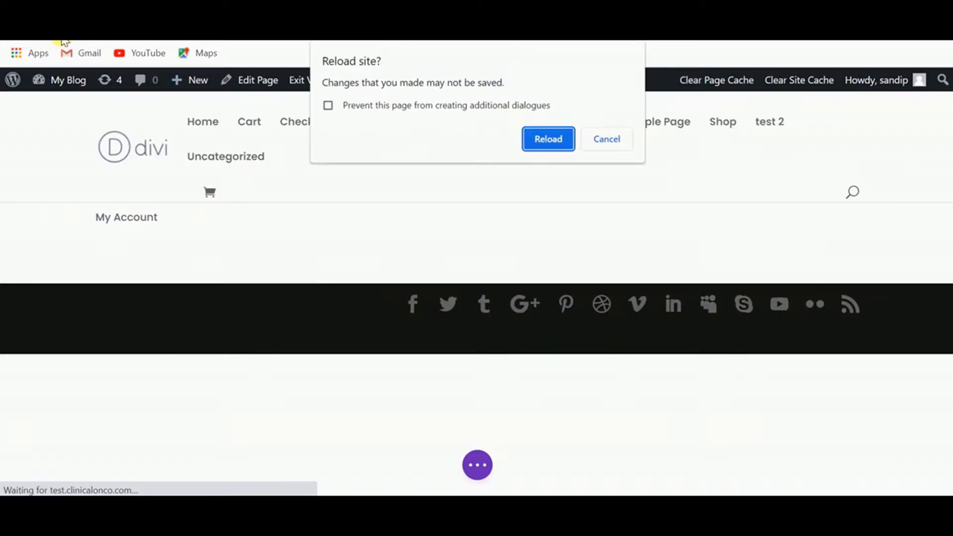
pyautogui.click(554, 135)
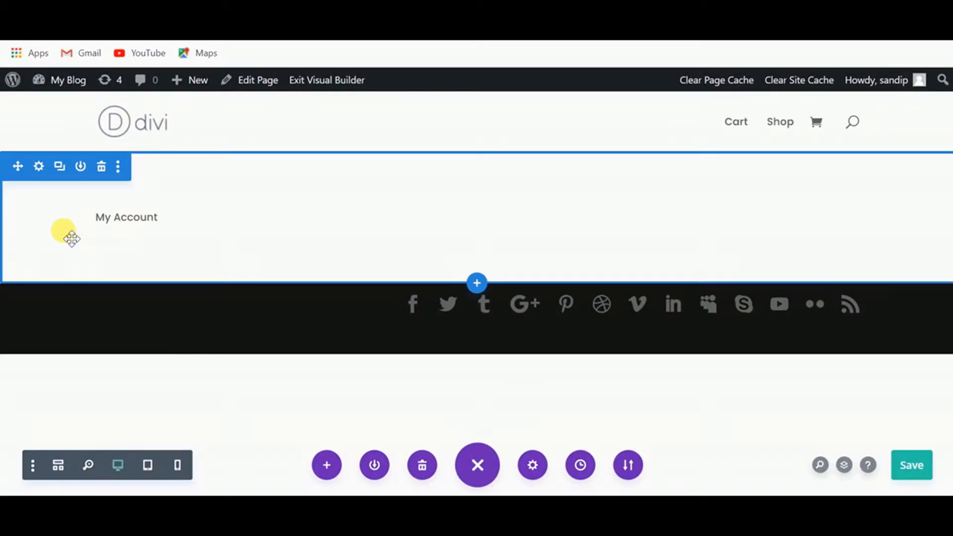
pyautogui.click(39, 167)
pyautogui.click(121, 268)
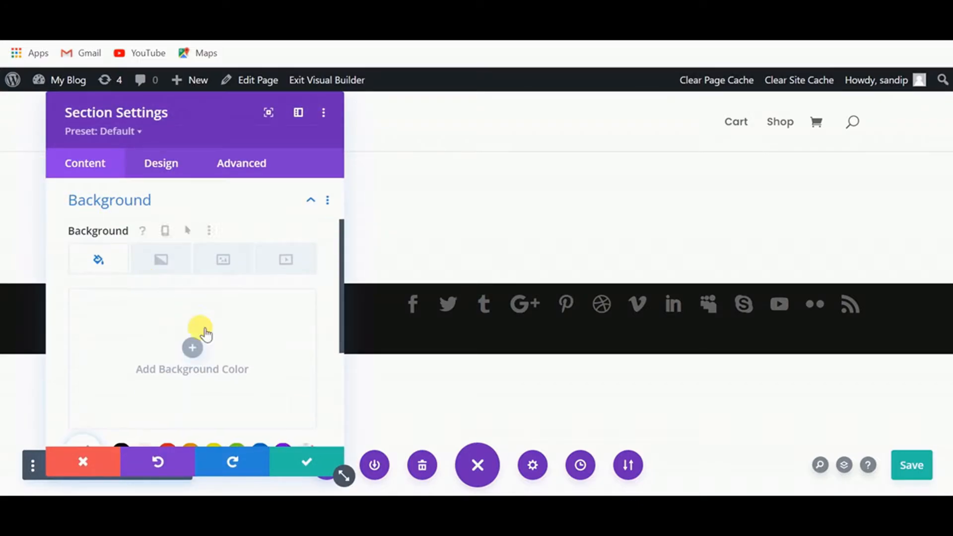
pyautogui.click(195, 344)
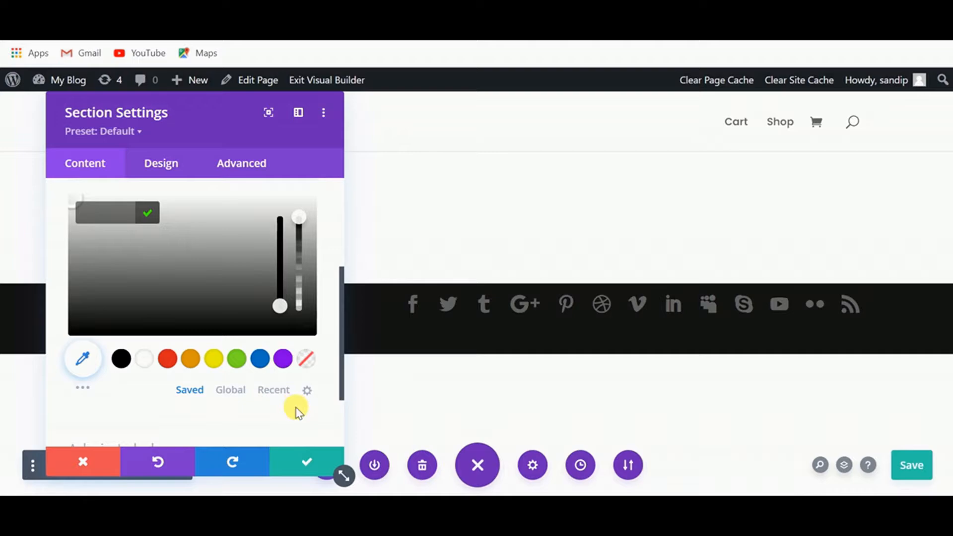
pyautogui.click(372, 509)
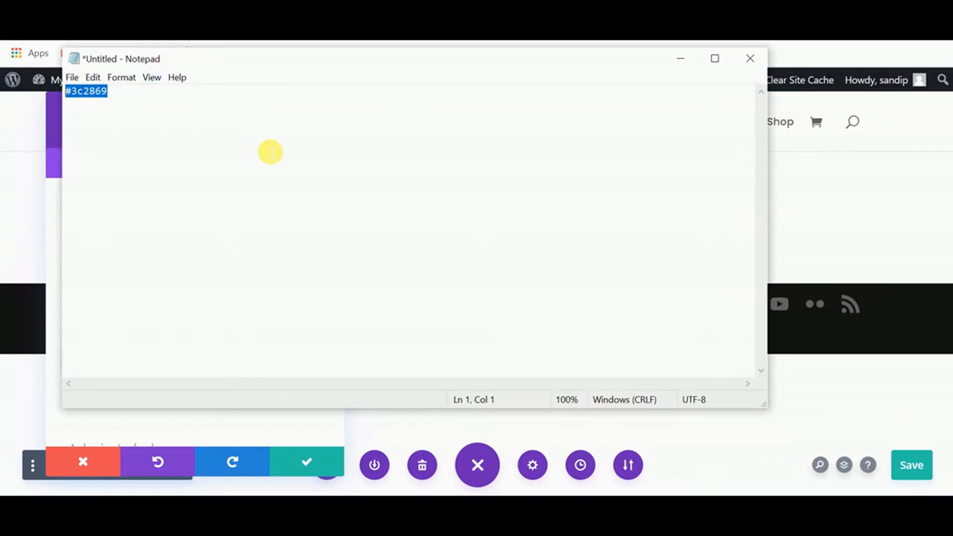
pyautogui.click(679, 58)
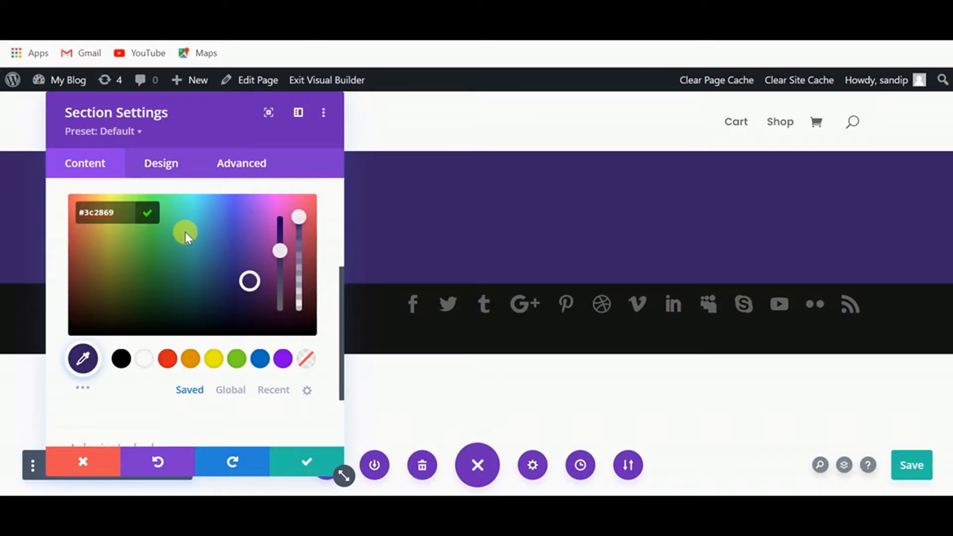
pyautogui.click(307, 461)
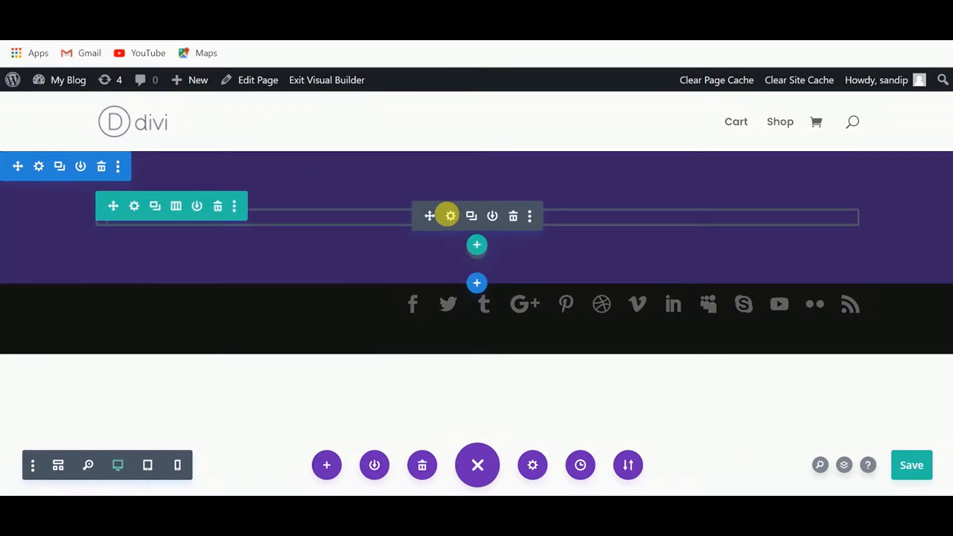
# Step: Wrap the text module's dynamic page title in <h1> and </h1> using its Before and After values
pyautogui.click(450, 215)
pyautogui.moveTo(173, 131); pyautogui.dragTo(600, 124)
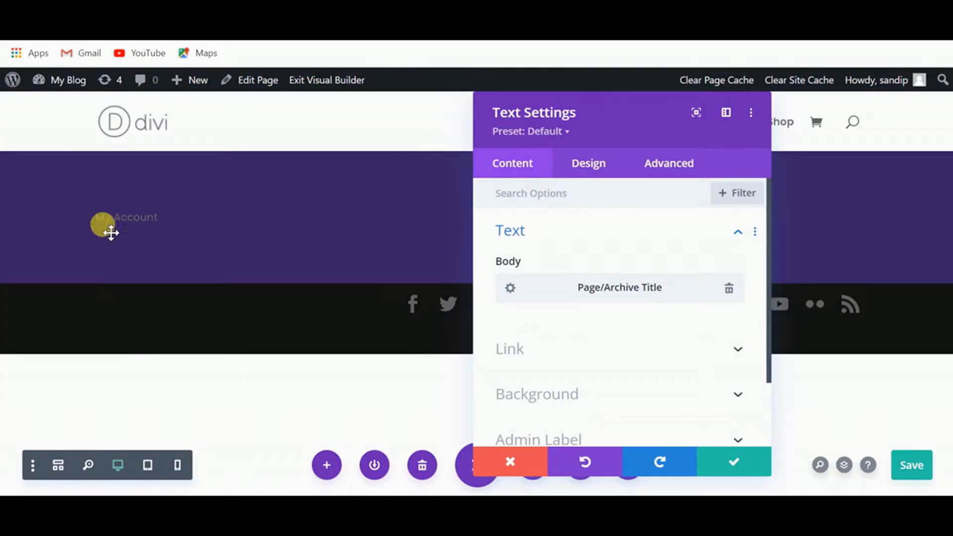
pyautogui.click(510, 288)
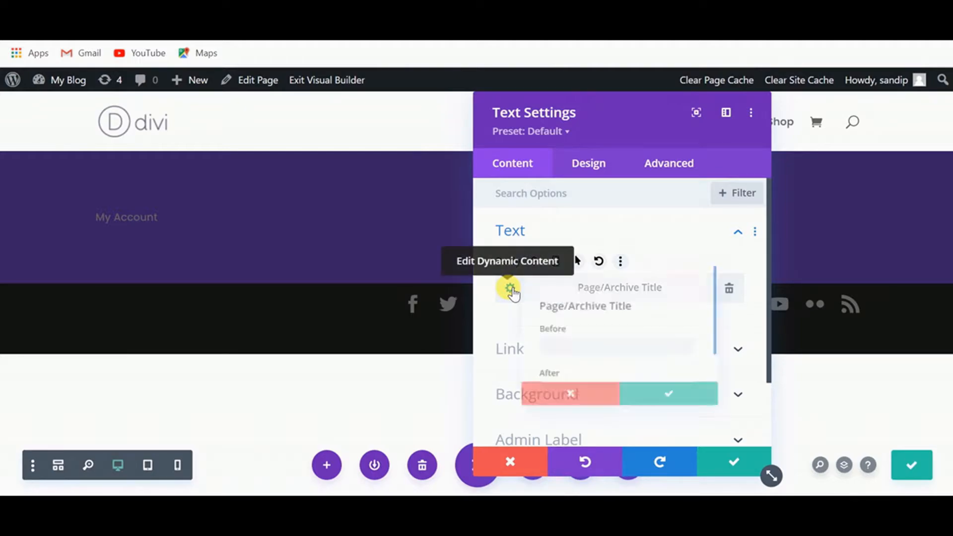
pyautogui.click(552, 348)
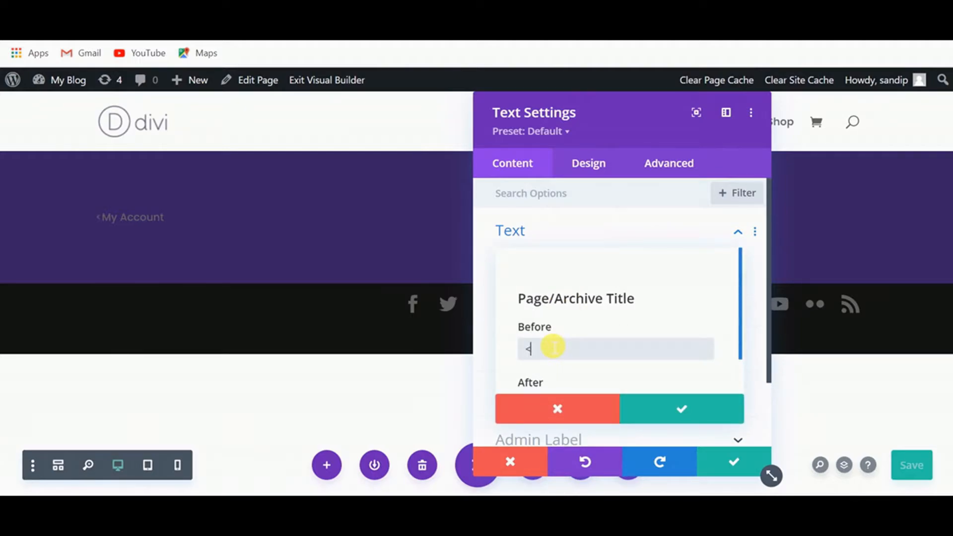
pyautogui.write('<h1>')
pyautogui.press('Tab')
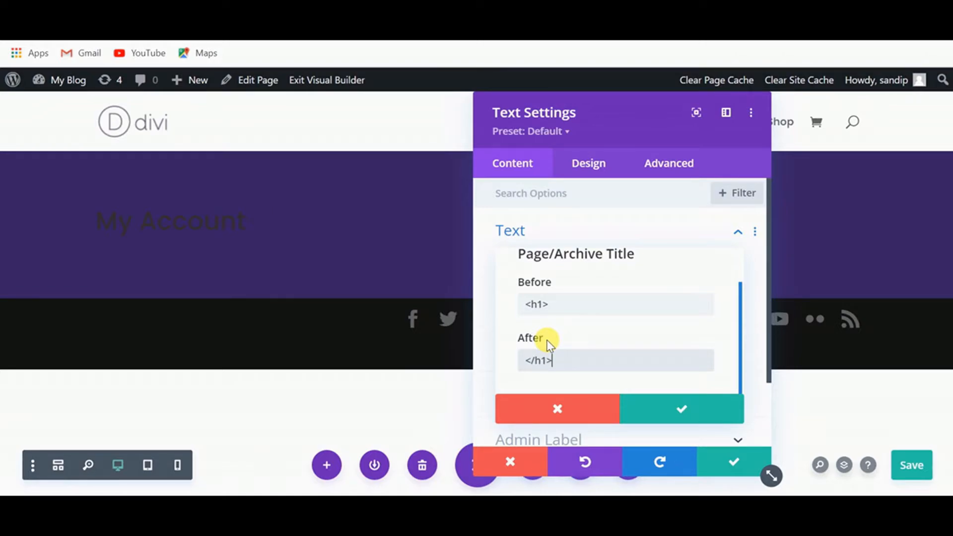
pyautogui.click(687, 411)
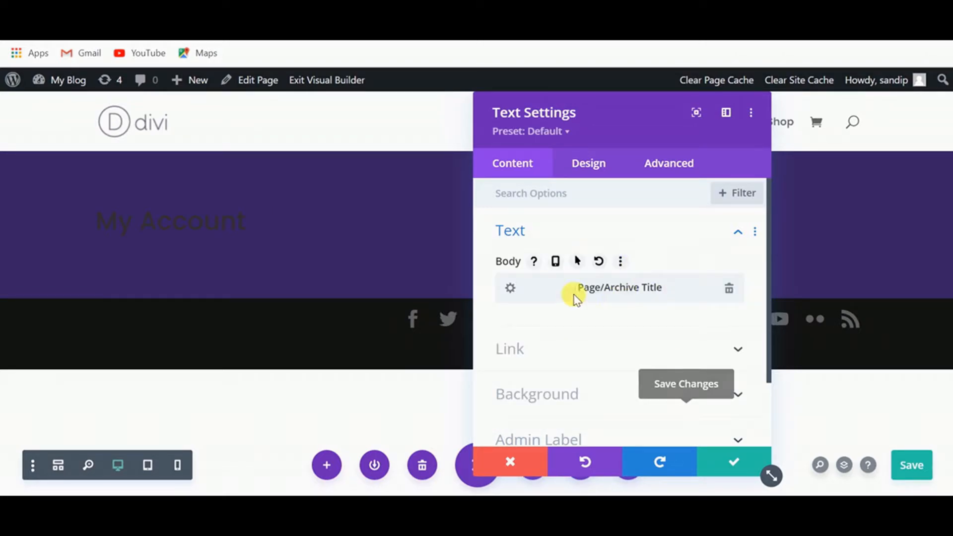
# Step: Set the My Account title's H1 heading font to Roboto in the text module's design settings
pyautogui.click(100, 217)
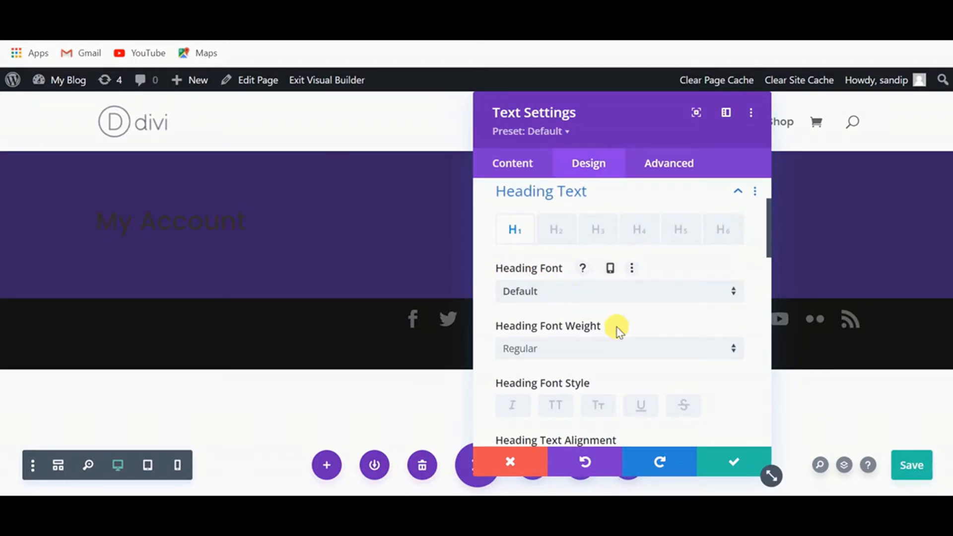
pyautogui.click(572, 292)
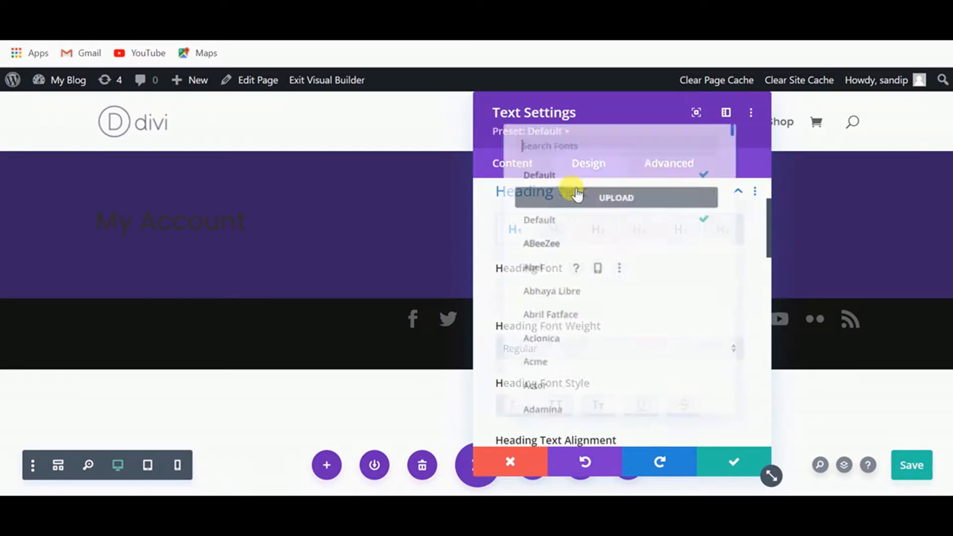
pyautogui.click(570, 137)
pyautogui.write('rob')
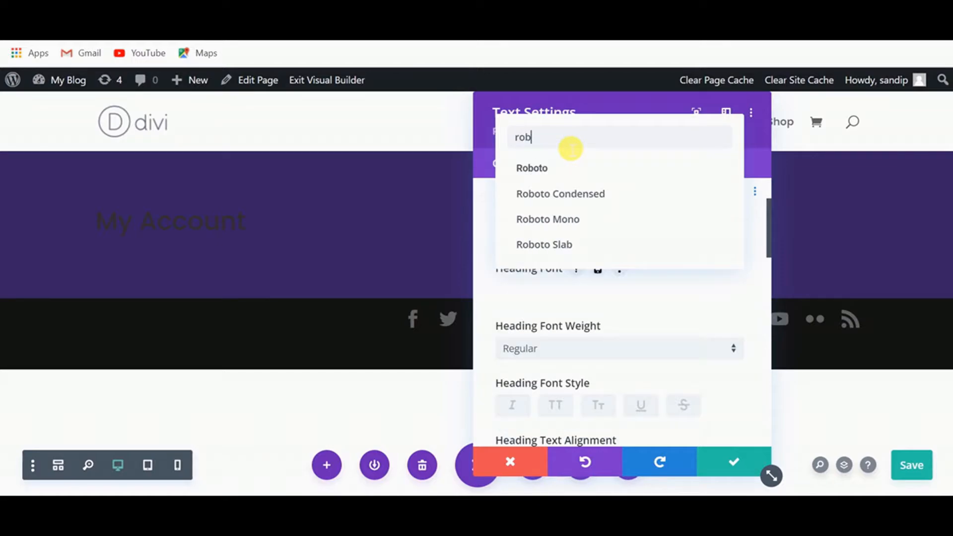
pyautogui.click(546, 166)
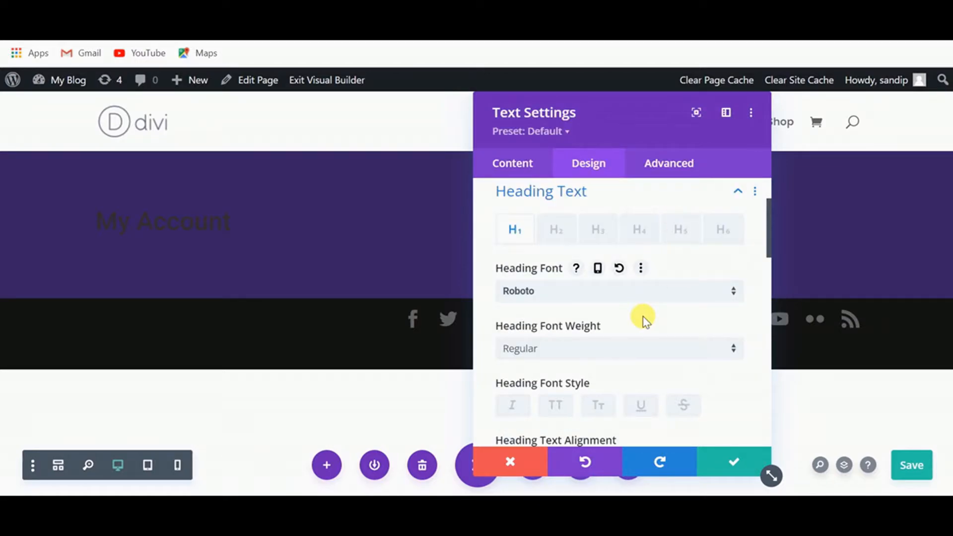
# Step: Center the H1 heading text and set its text color to white
pyautogui.scroll(-2, 640, 315)
pyautogui.scroll(-3, 643, 318)
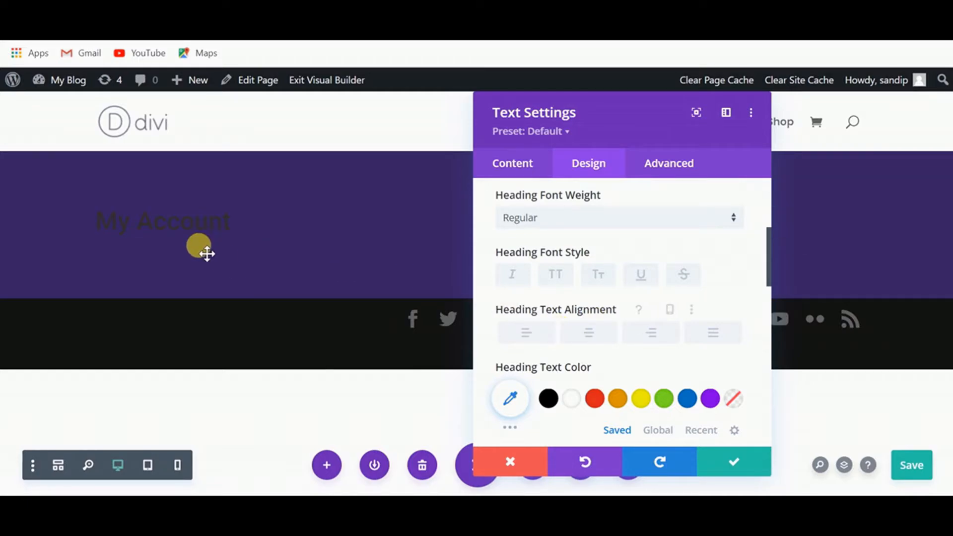
pyautogui.click(588, 332)
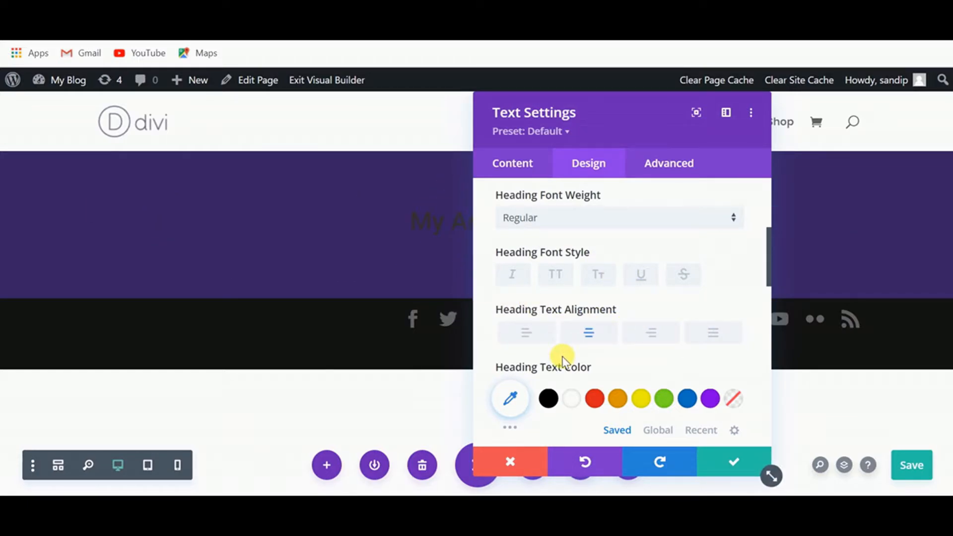
pyautogui.click(576, 401)
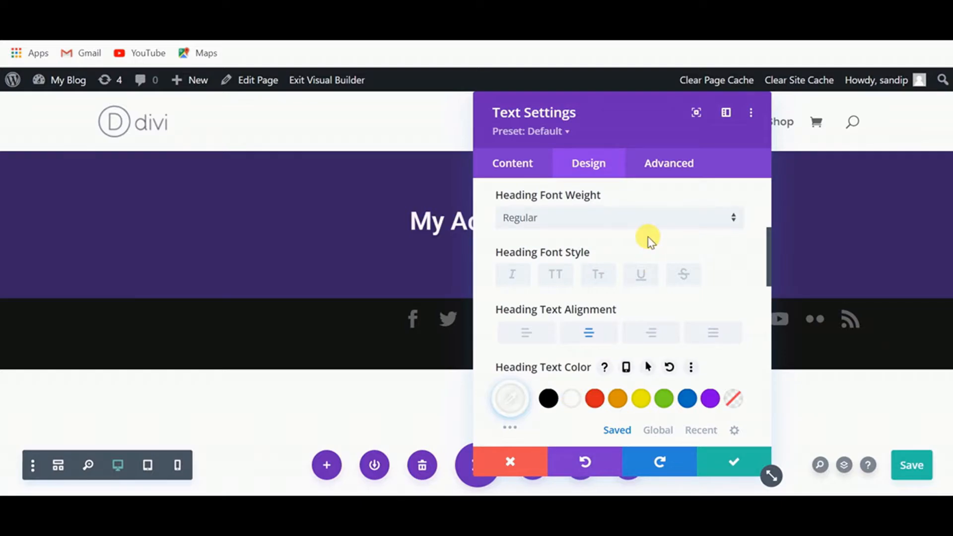
# Step: Set the H1 heading's font weight to Bold
pyautogui.scroll(-2, 654, 307)
pyautogui.scroll(2, 632, 294)
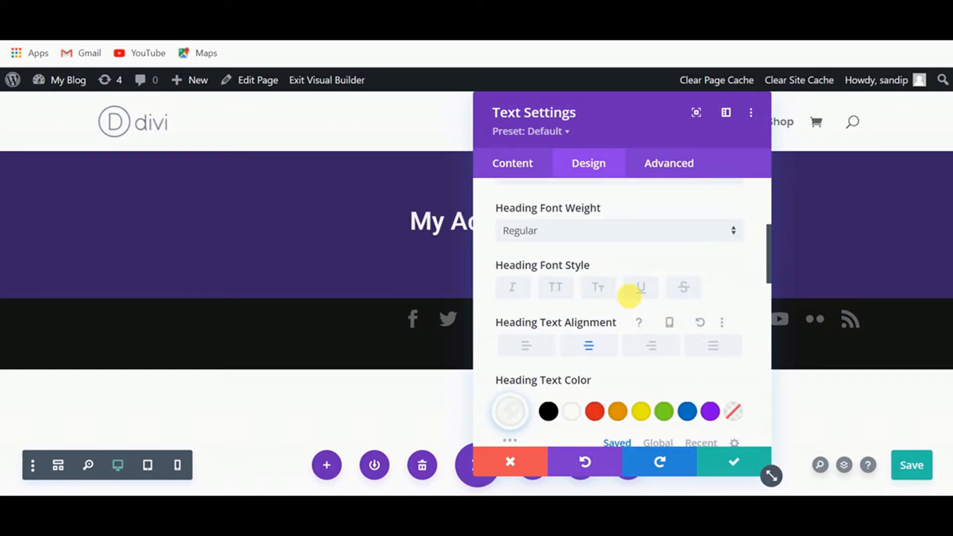
pyautogui.click(575, 229)
pyautogui.click(533, 345)
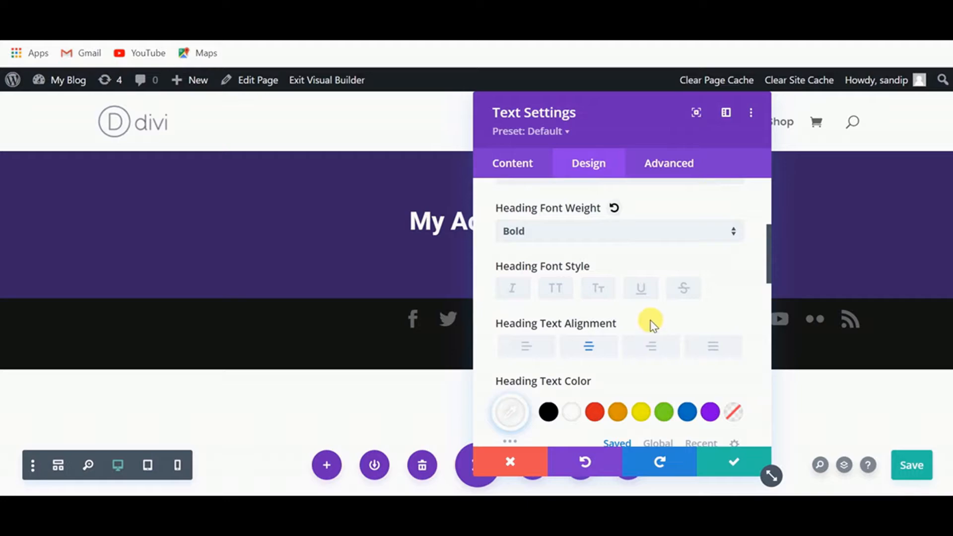
# Step: Set the heading text size to 36px and save the text module's settings
pyautogui.scroll(-5, 639, 287)
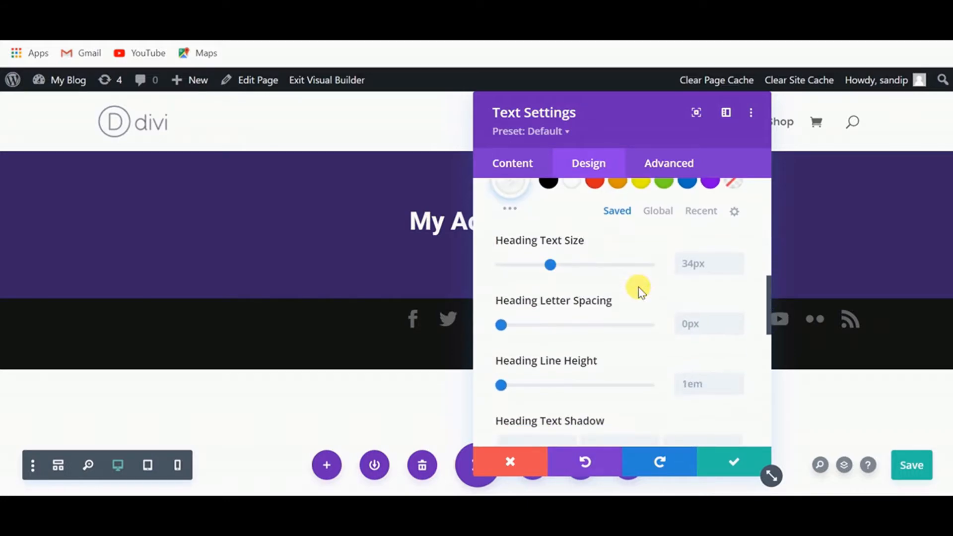
pyautogui.moveTo(650, 132); pyautogui.dragTo(759, 132)
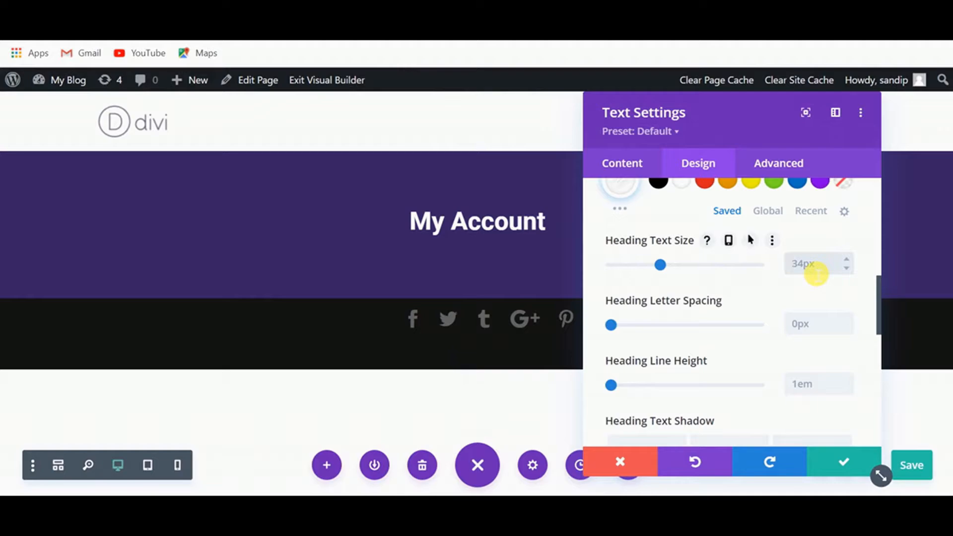
pyautogui.press('Up')
pyautogui.press('Up')
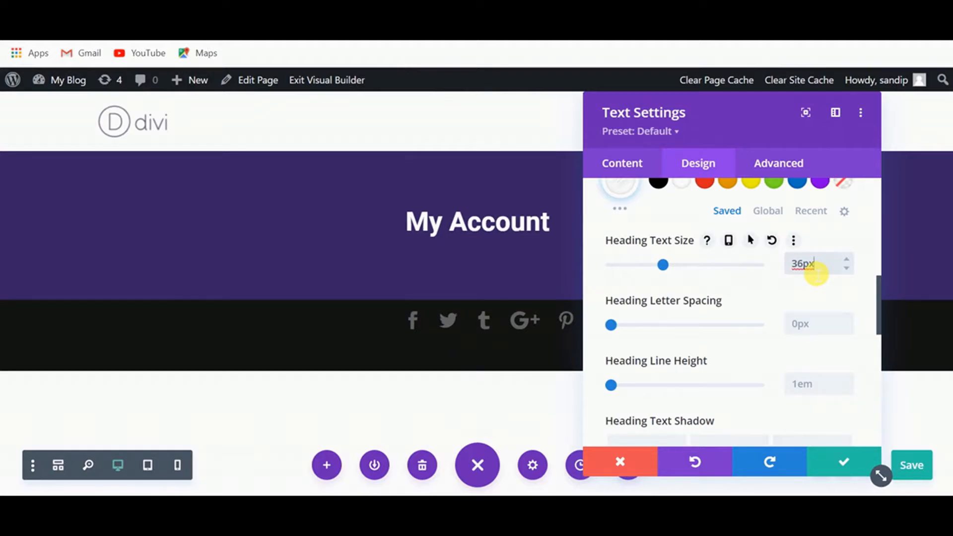
pyautogui.click(842, 463)
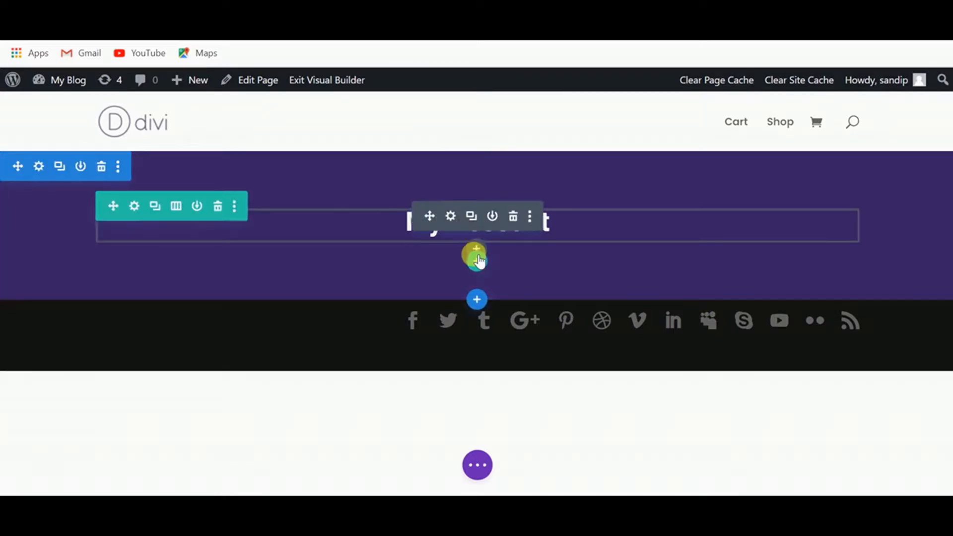
# Step: Insert a row of four equal columns below the page title and add a Blurb module in its first column
pyautogui.click(483, 265)
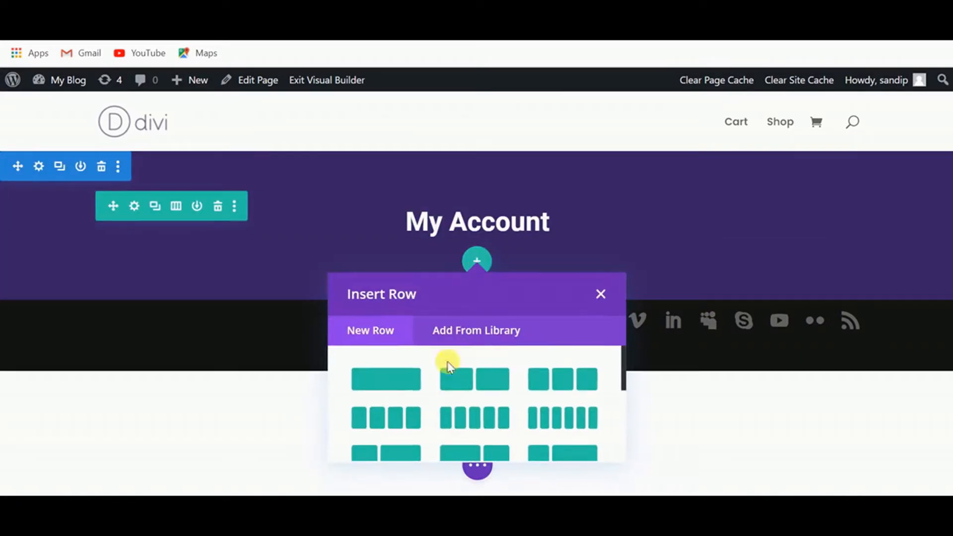
pyautogui.click(416, 421)
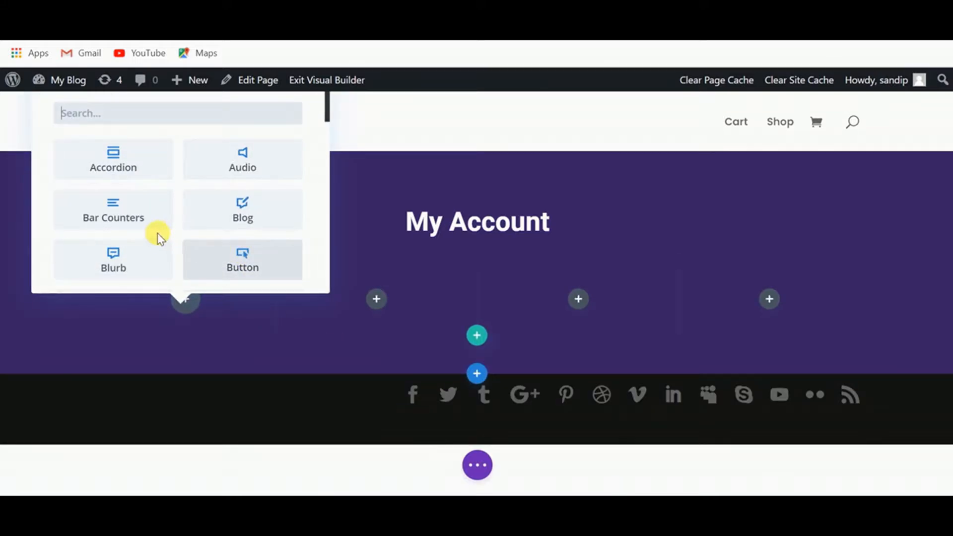
pyautogui.click(135, 260)
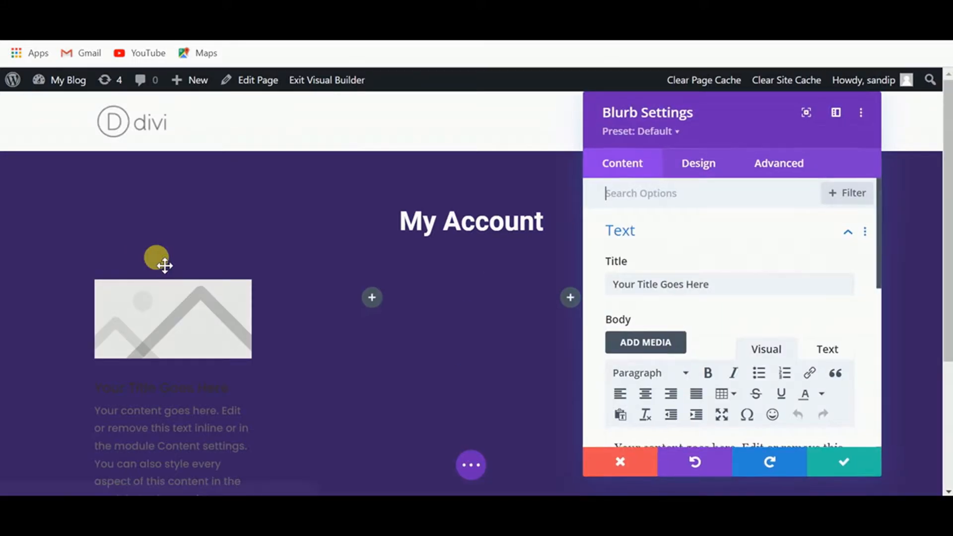
# Step: Set the blurb's title to Orders and delete its placeholder body text
pyautogui.tripleClick(685, 294)
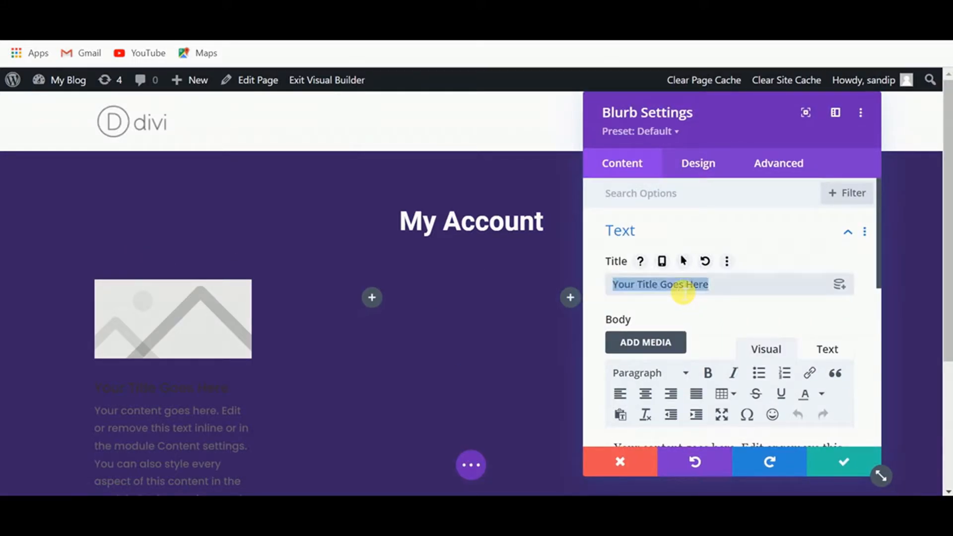
pyautogui.write('Orders')
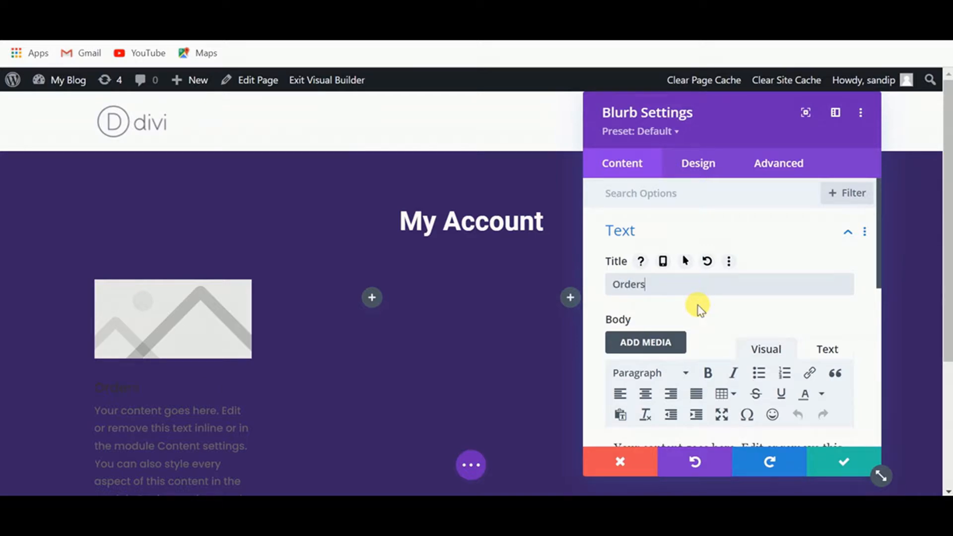
pyautogui.scroll(-3, 699, 308)
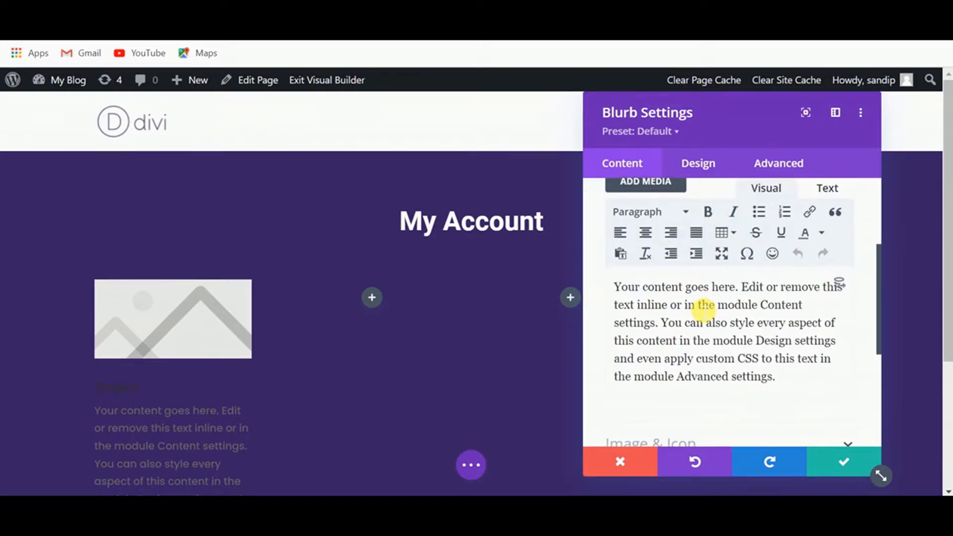
pyautogui.click(668, 318)
pyautogui.hotkey('ctrl', 'a')
pyautogui.press('BackSpace')
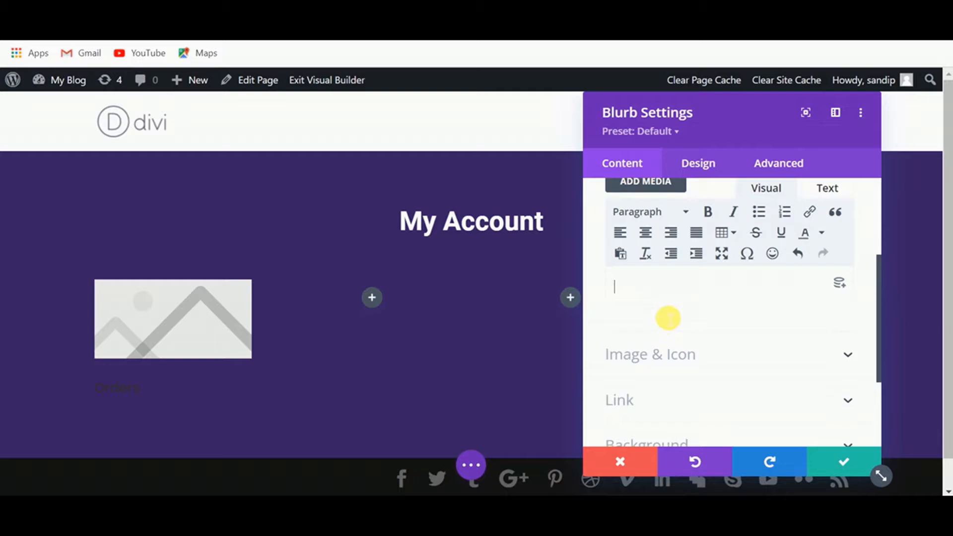
# Step: Switch the blurb from an image to an icon and choose a filled shopping cart found by searching for "cart"
pyautogui.scroll(-2, 650, 267)
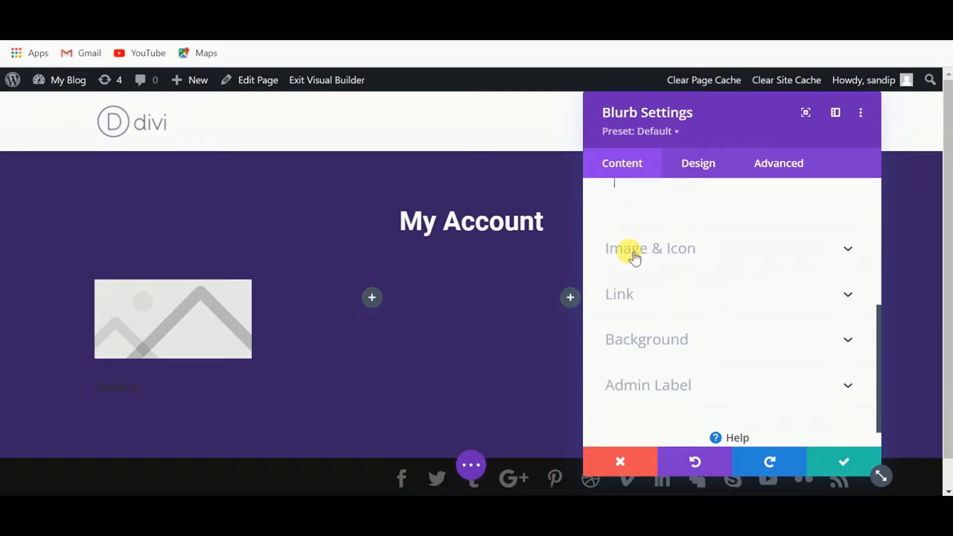
pyautogui.click(686, 254)
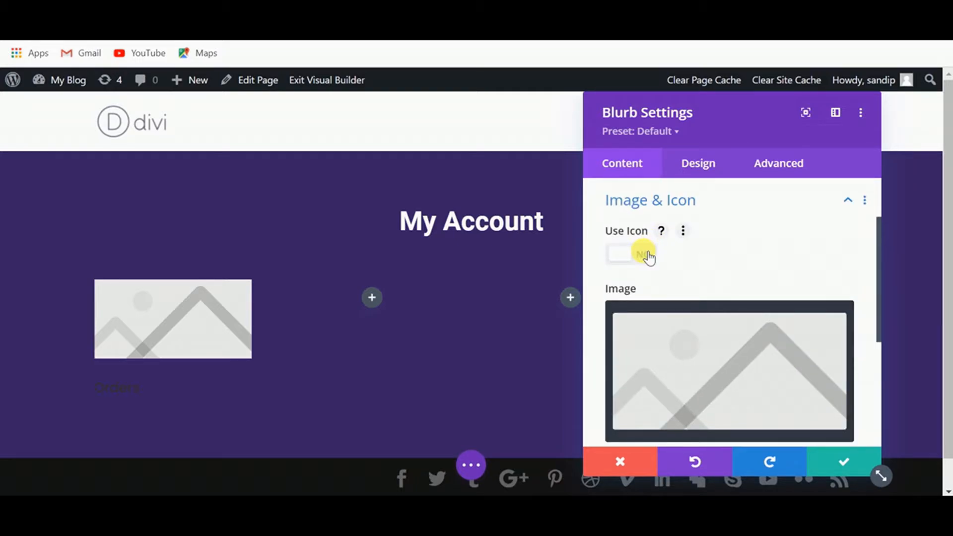
pyautogui.click(644, 252)
pyautogui.scroll(-2, 695, 260)
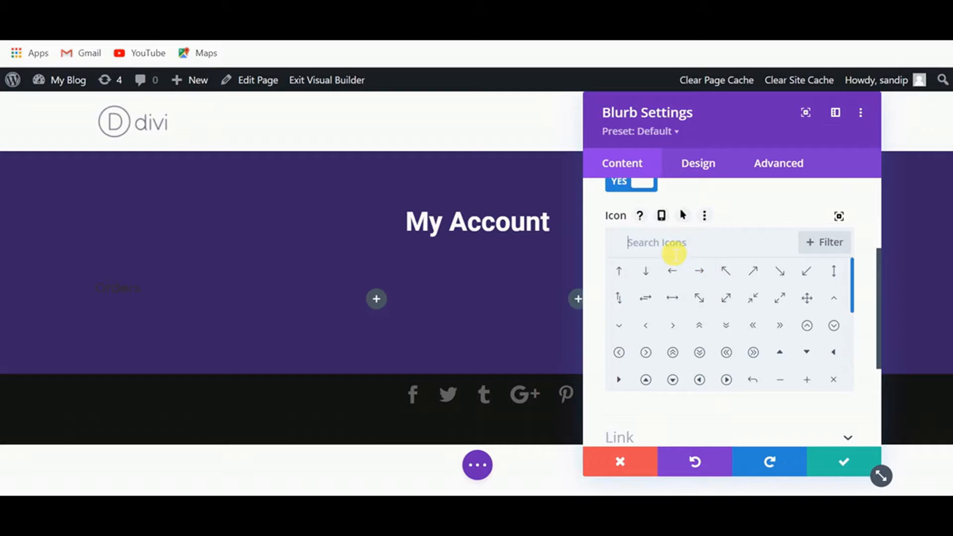
pyautogui.write('cart')
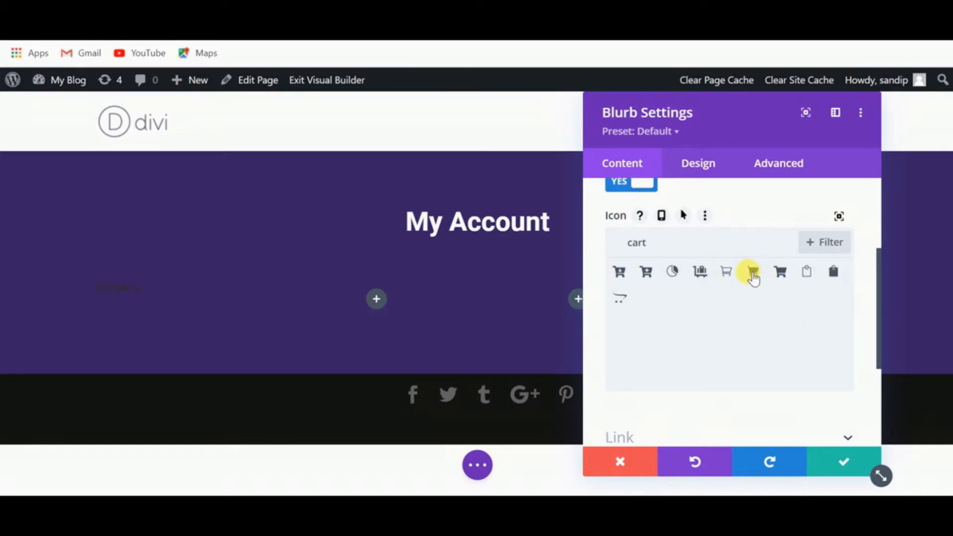
pyautogui.click(753, 272)
# Step: Set the Orders blurb's background color to white, #ffffff
pyautogui.scroll(-4, 742, 312)
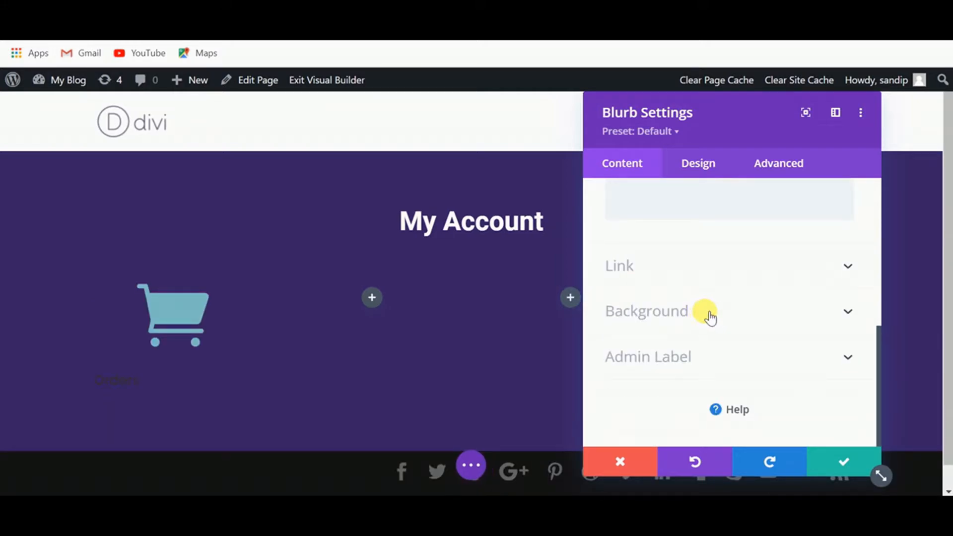
pyautogui.click(710, 316)
pyautogui.scroll(-2, 665, 387)
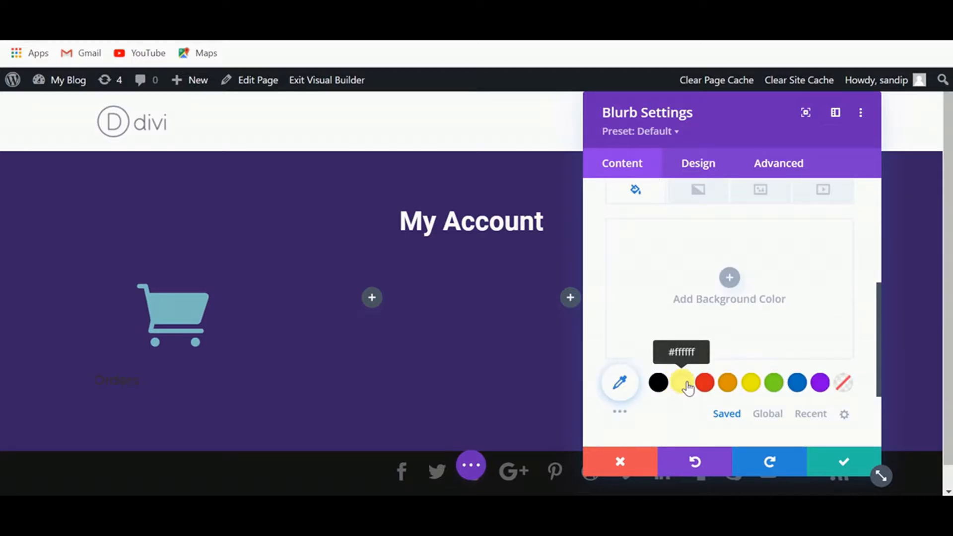
pyautogui.click(683, 383)
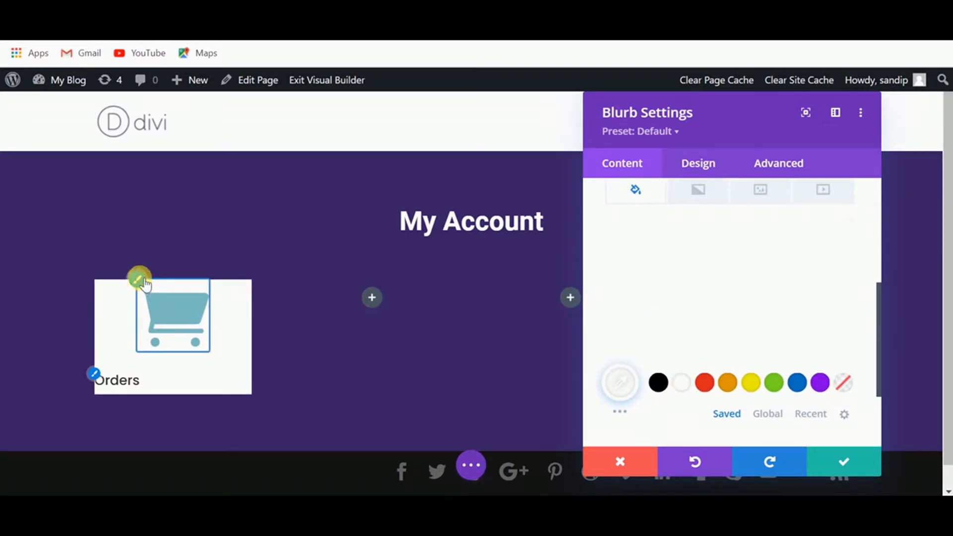
# Step: Set the cart icon's color to black, #000000, and its placement to Left
pyautogui.click(143, 284)
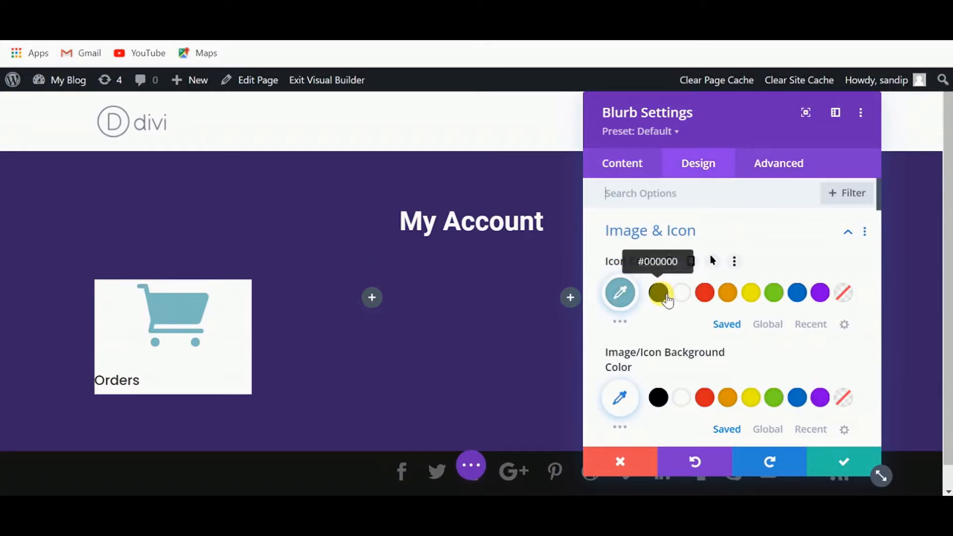
pyautogui.click(664, 297)
pyautogui.scroll(-3, 689, 319)
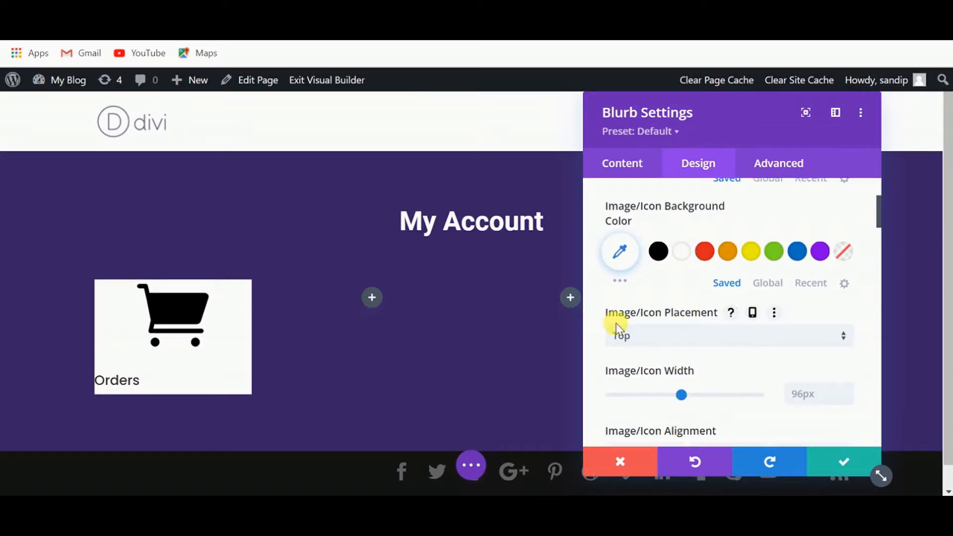
pyautogui.click(681, 338)
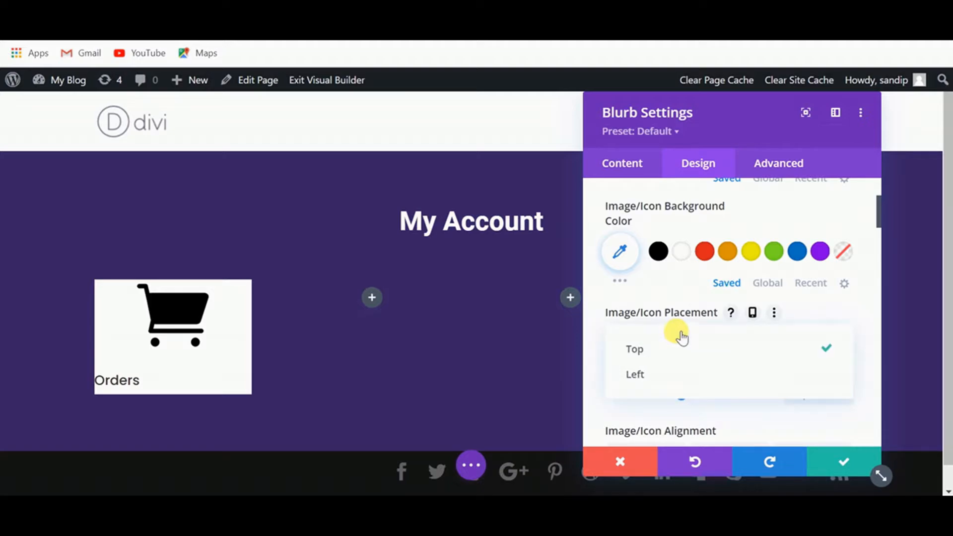
pyautogui.click(663, 376)
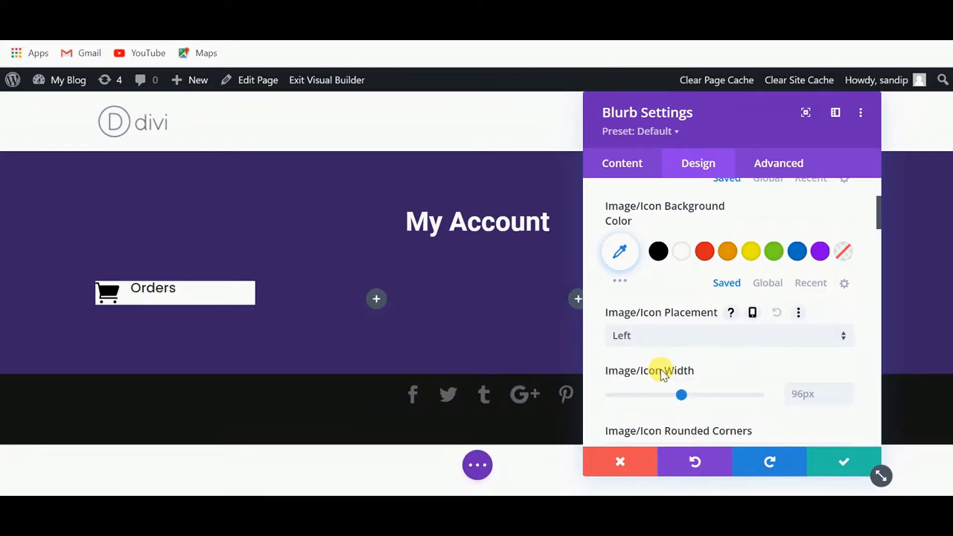
# Step: Set the Orders blurb's image/icon width to 50px
pyautogui.scroll(-3, 687, 353)
pyautogui.scroll(-6, 686, 353)
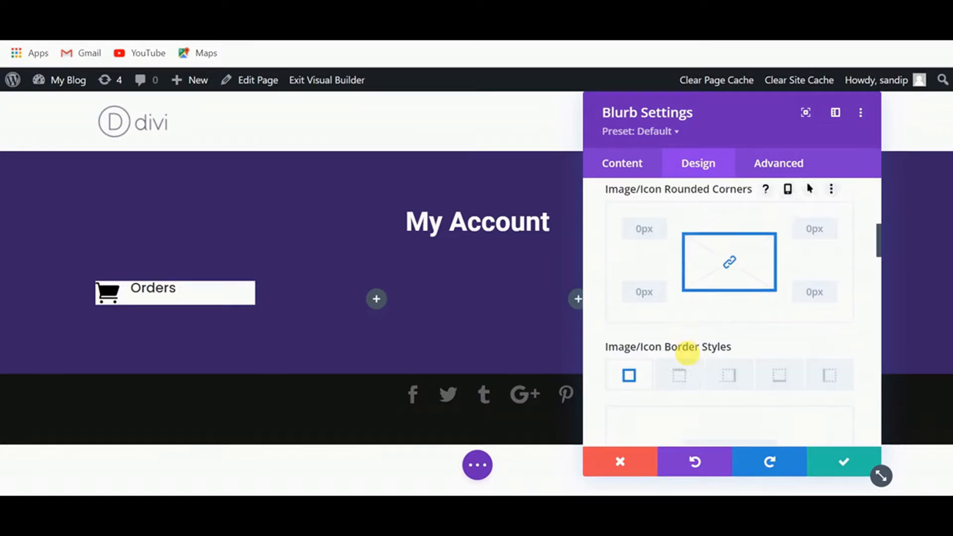
pyautogui.scroll(5, 687, 353)
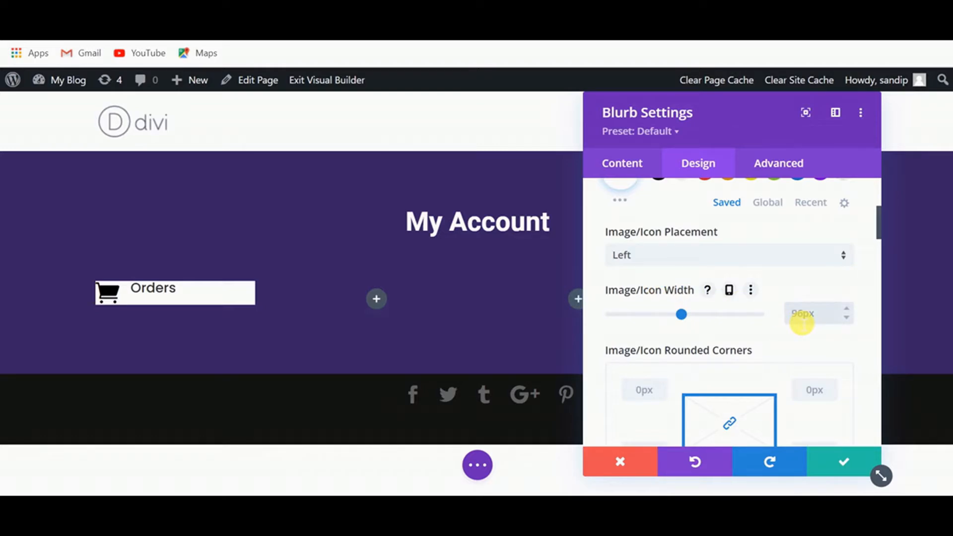
pyautogui.write('px')
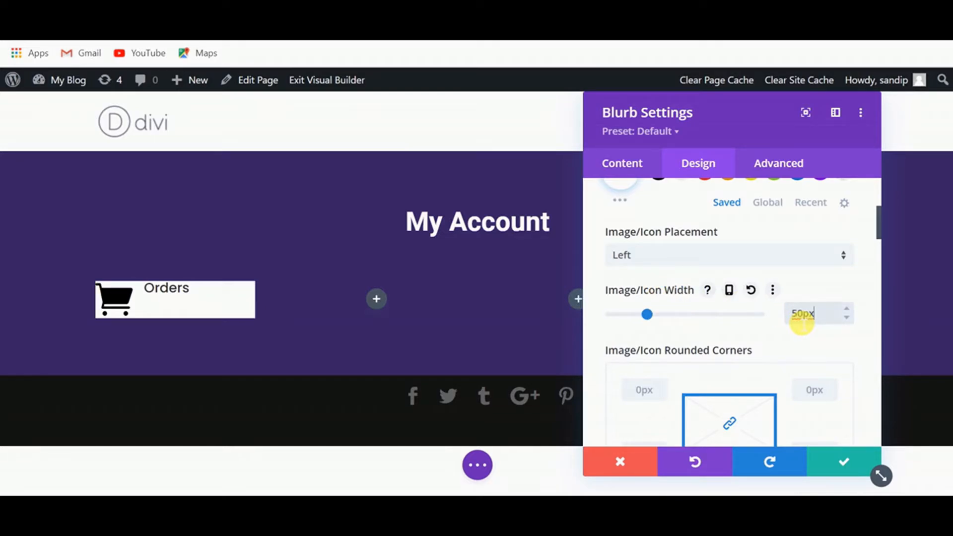
pyautogui.scroll(-2, 643, 328)
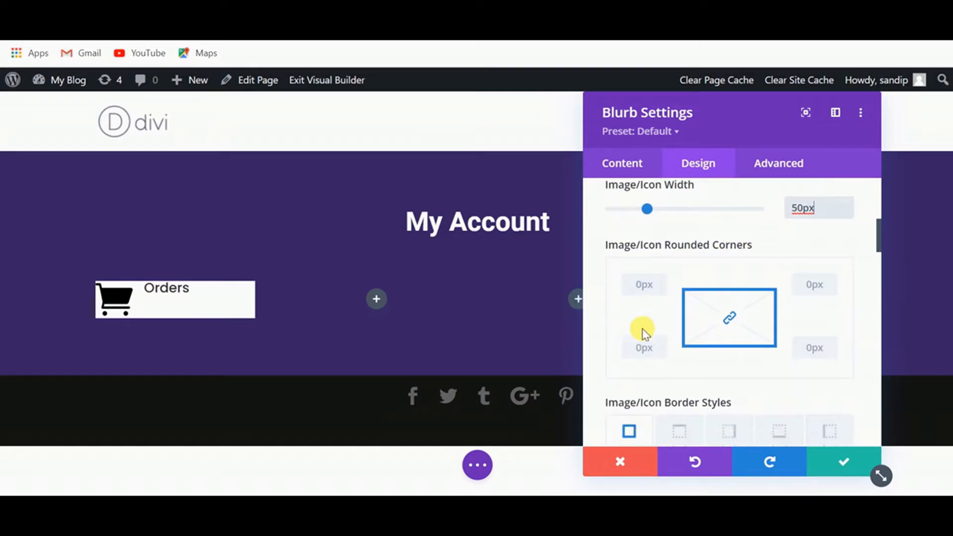
# Step: Set the Orders blurb's title font to Roboto, found by searching the font list for "robo"
pyautogui.scroll(-5, 643, 330)
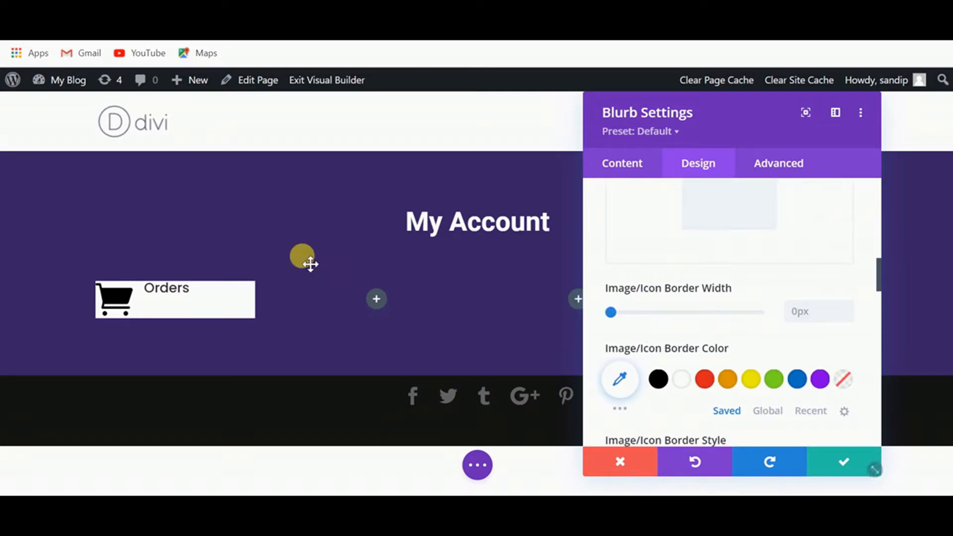
pyautogui.scroll(-7, 700, 364)
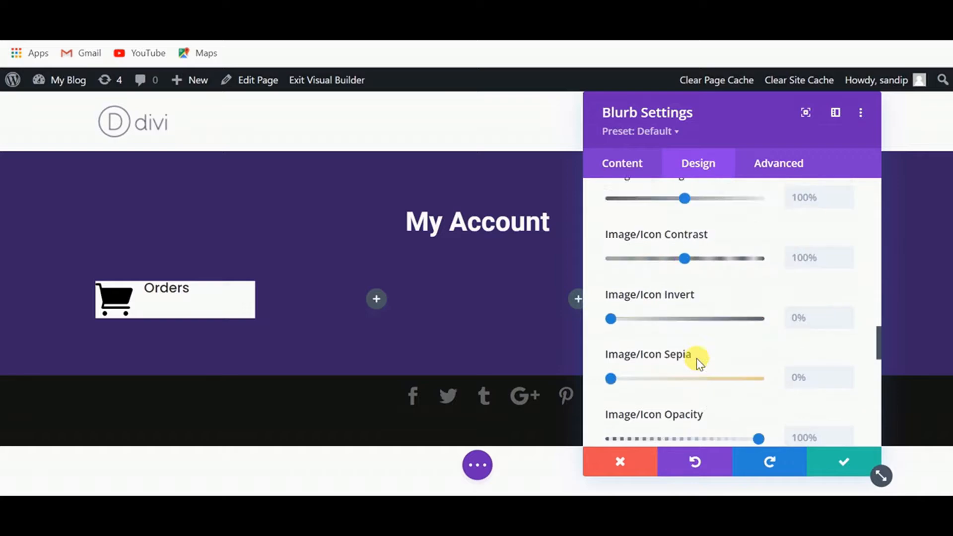
pyautogui.scroll(-5, 697, 363)
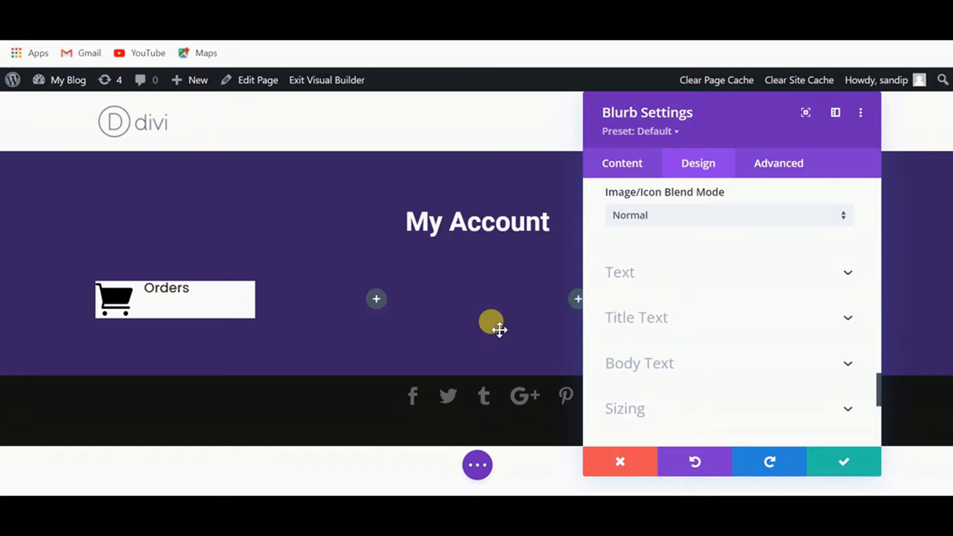
pyautogui.click(144, 280)
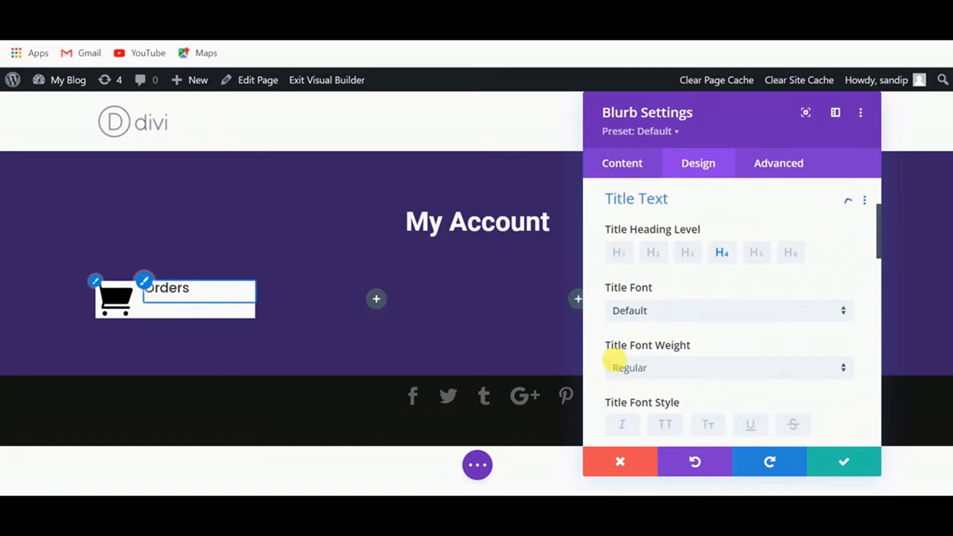
pyautogui.click(665, 315)
pyautogui.click(664, 144)
pyautogui.write('r')
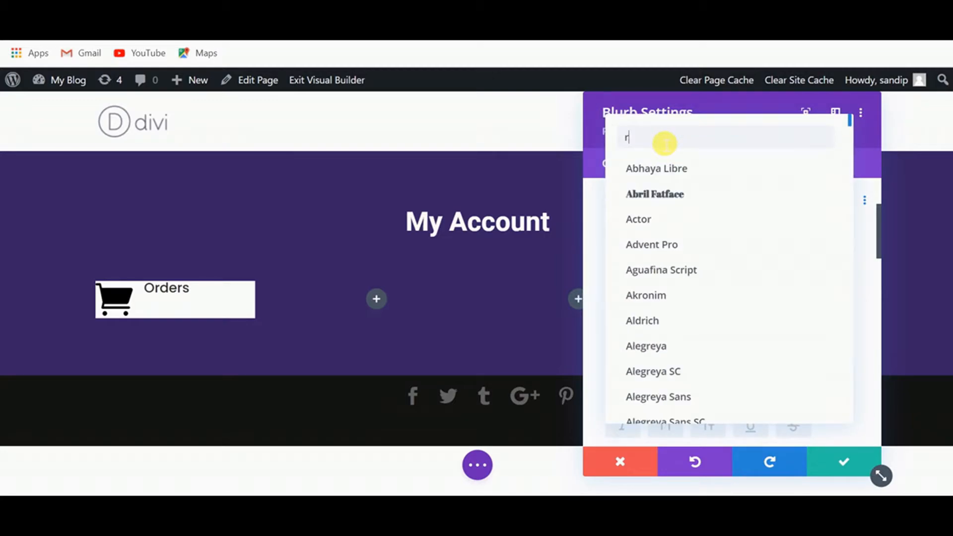
pyautogui.write('obo')
pyautogui.click(663, 167)
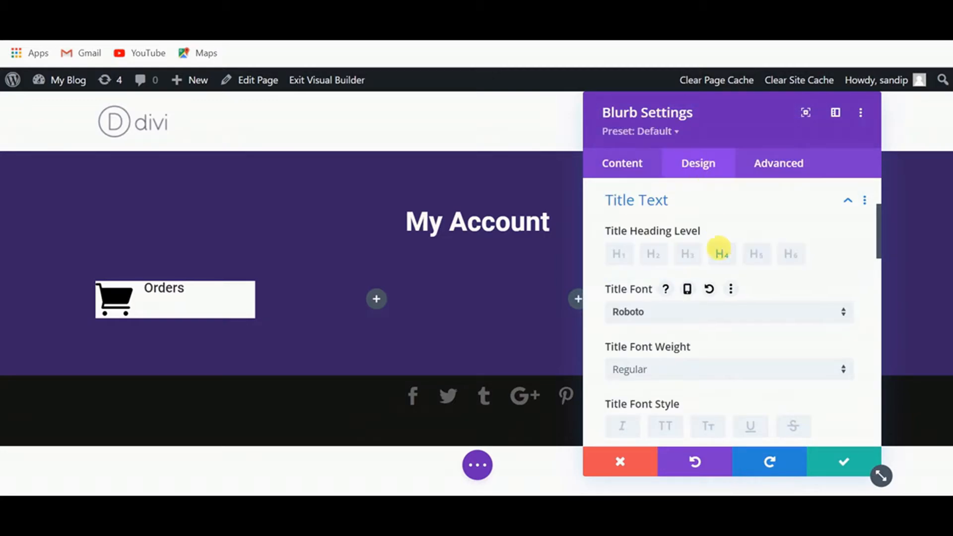
# Step: Set the Orders blurb's title font weight to Bold and center-align the title text
pyautogui.scroll(-1, 721, 248)
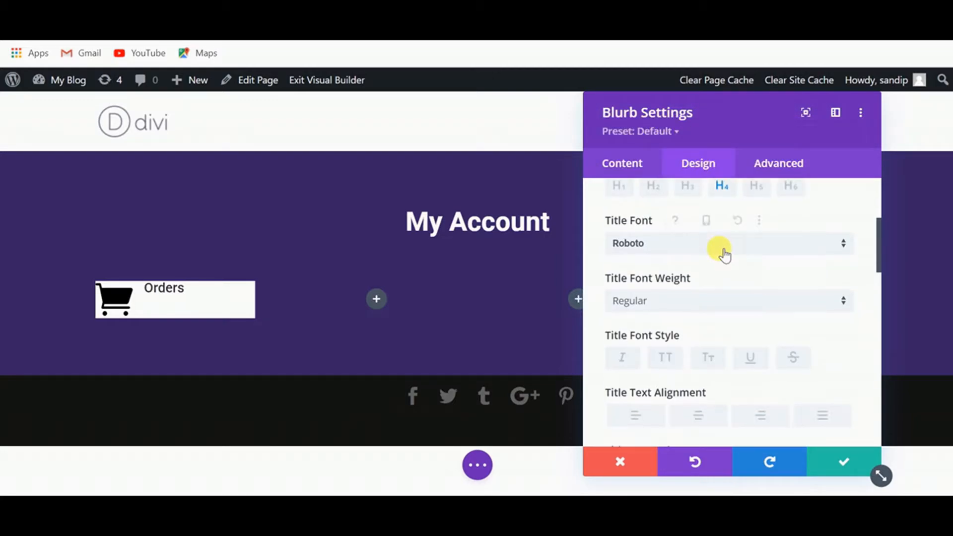
pyautogui.click(682, 302)
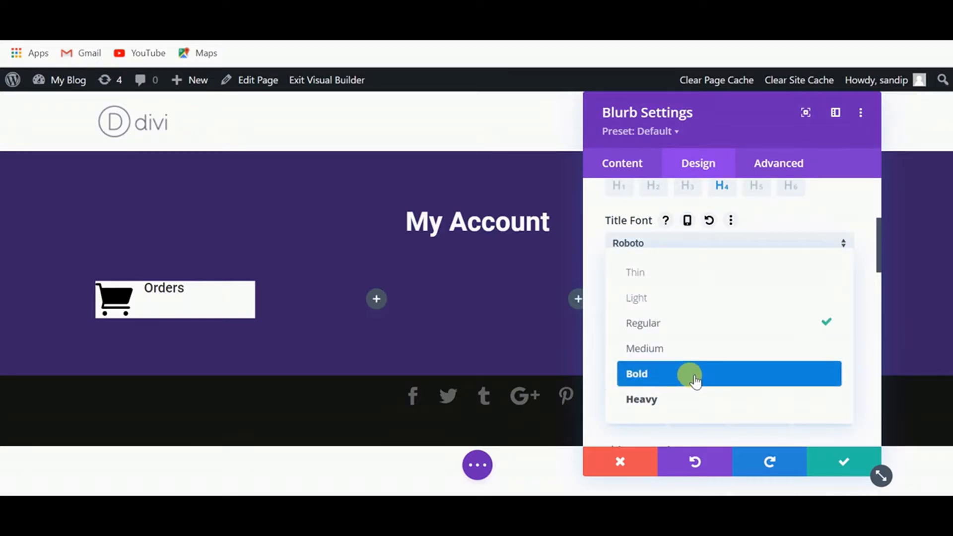
pyautogui.click(695, 379)
pyautogui.scroll(-1, 724, 362)
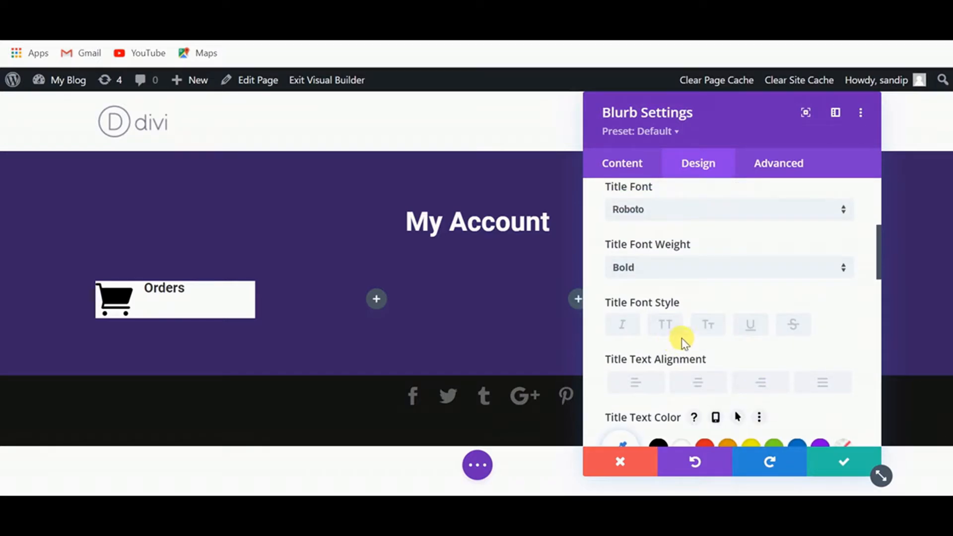
pyautogui.click(709, 389)
# Step: Set the Orders blurb's title text size to 24px and its title line height to 1.7em
pyautogui.scroll(-4, 762, 377)
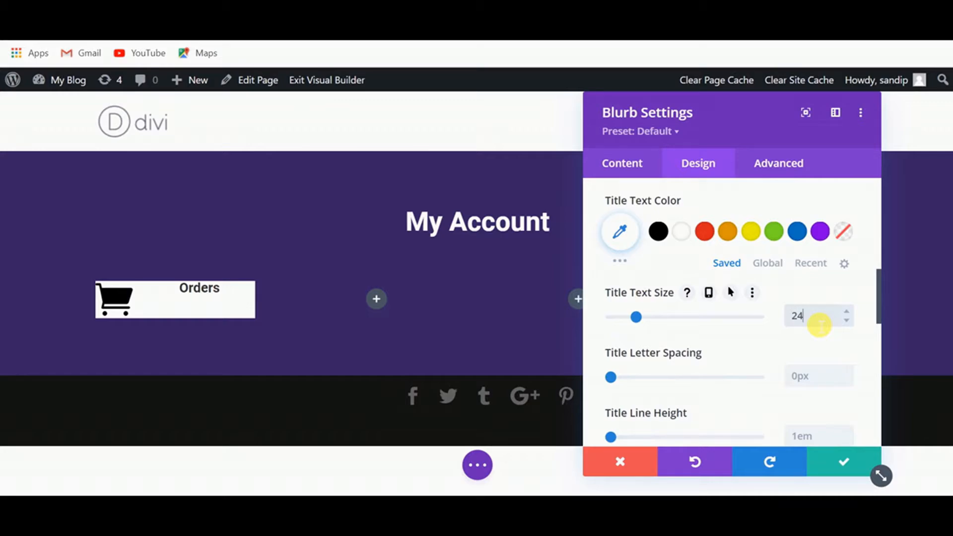
pyautogui.write('px')
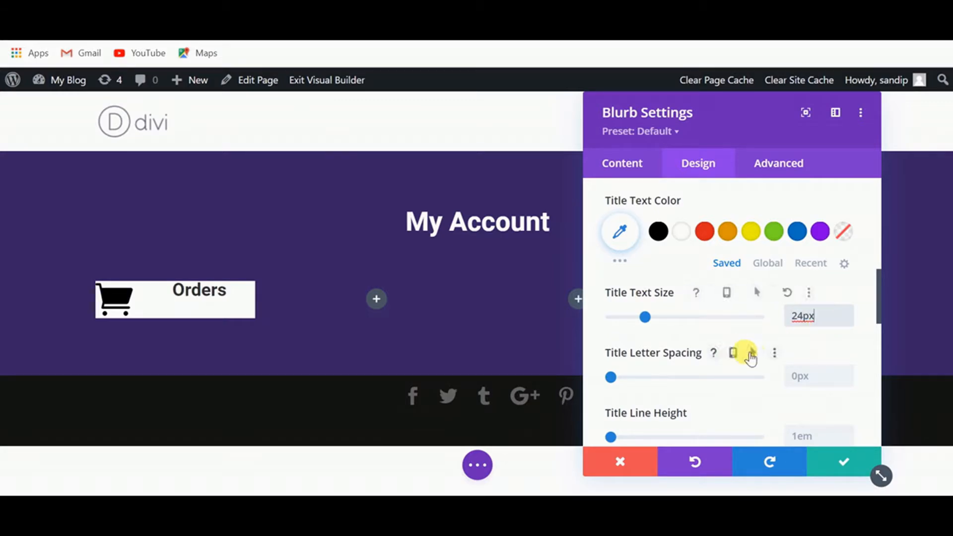
pyautogui.scroll(-3, 751, 356)
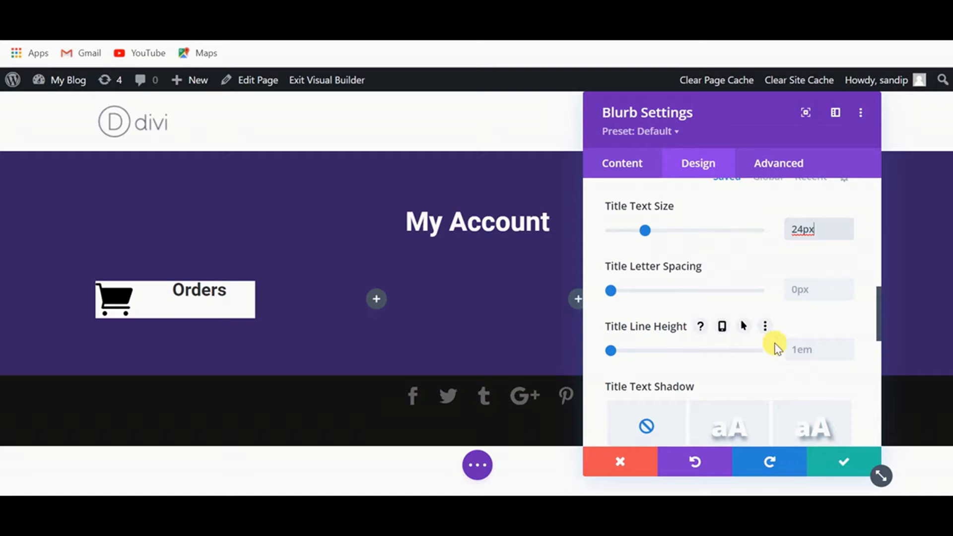
pyautogui.click(803, 354)
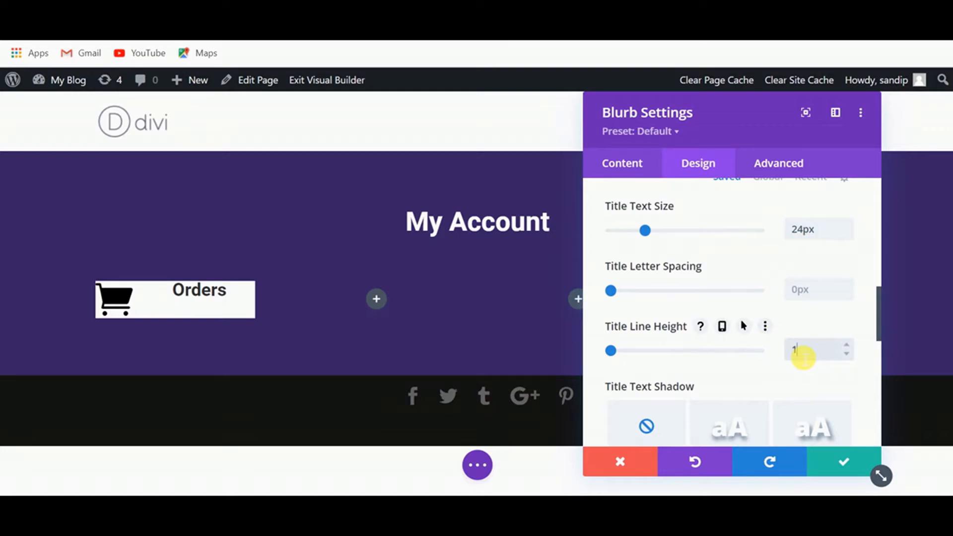
pyautogui.write('1.5em')
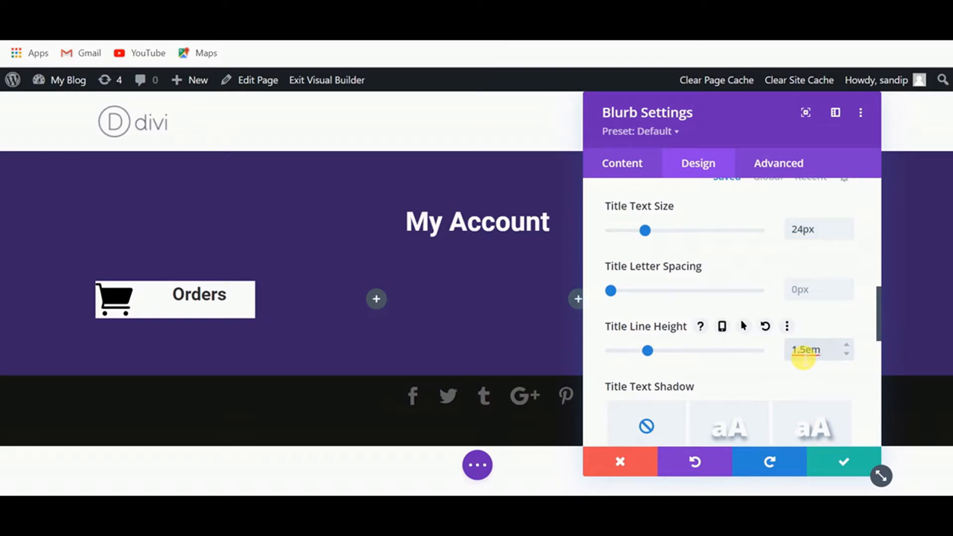
pyautogui.press('Up')
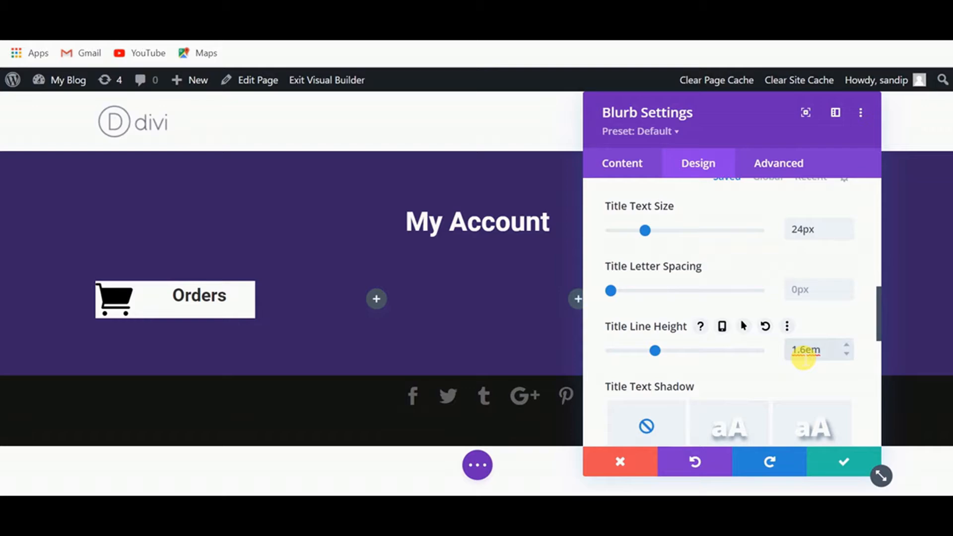
pyautogui.press('Up')
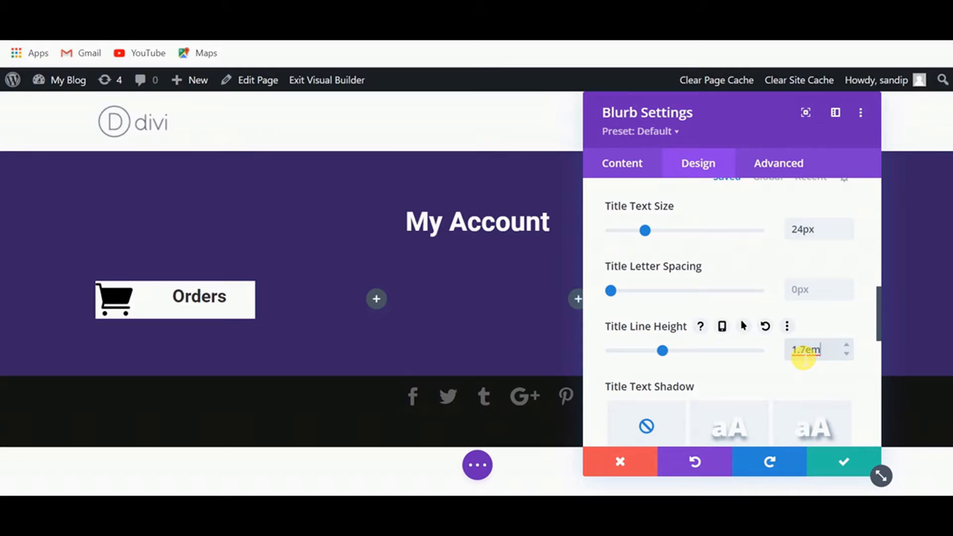
# Step: Give the Orders blurb 20px of padding on the top, bottom, left and right, with opposite sides linked
pyautogui.scroll(-3, 725, 362)
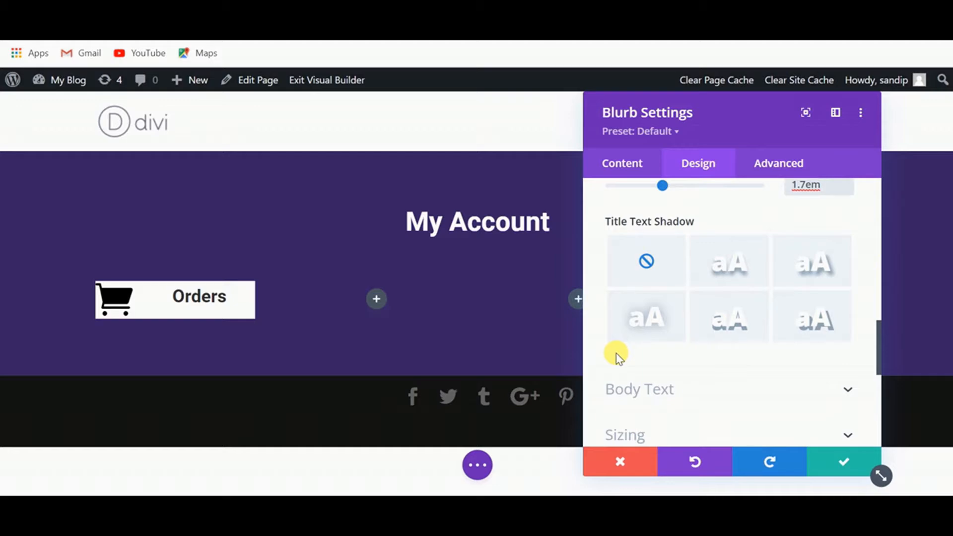
pyautogui.scroll(-2, 689, 362)
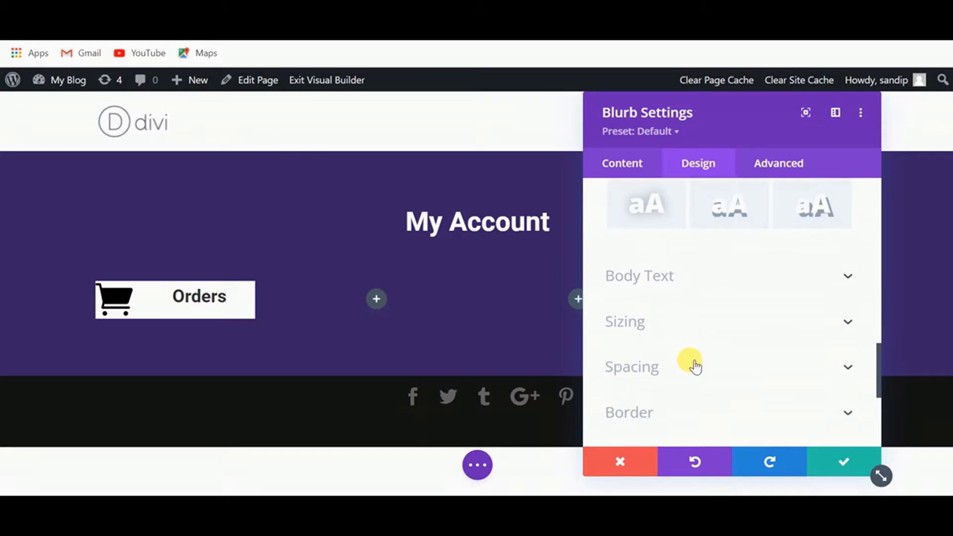
pyautogui.click(663, 370)
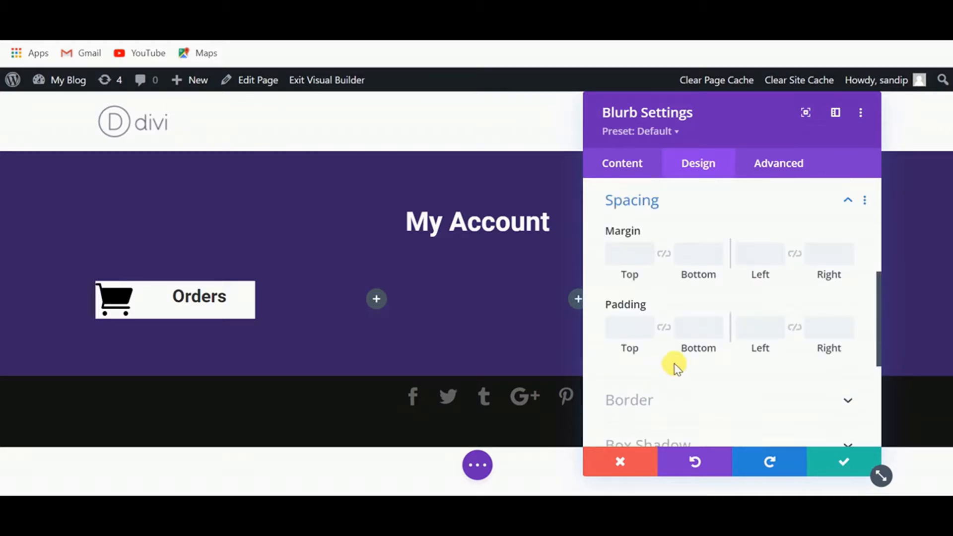
pyautogui.click(624, 331)
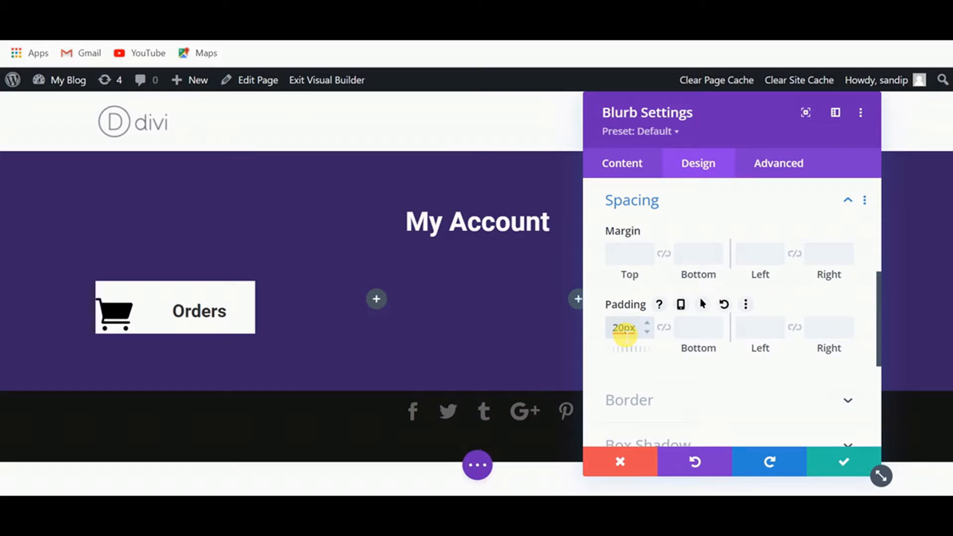
pyautogui.click(664, 327)
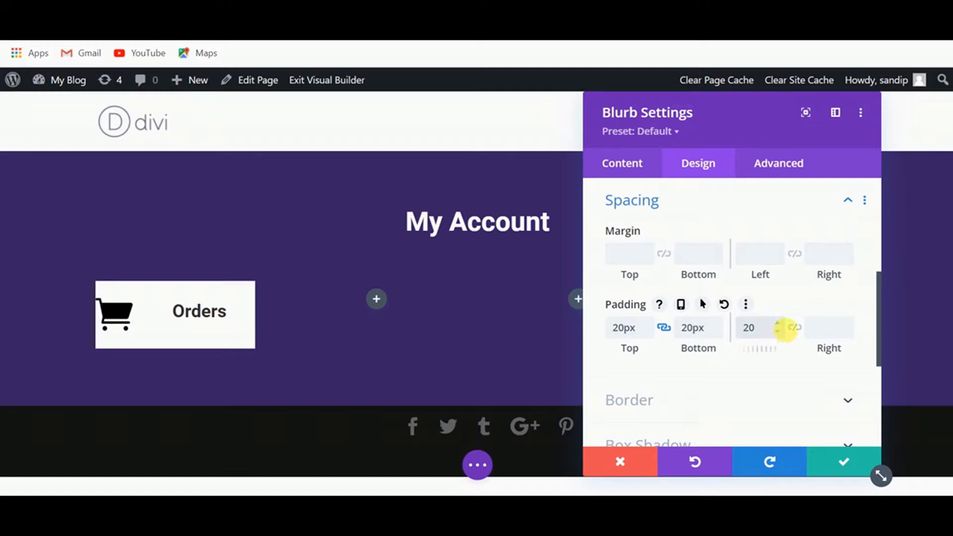
pyautogui.click(793, 329)
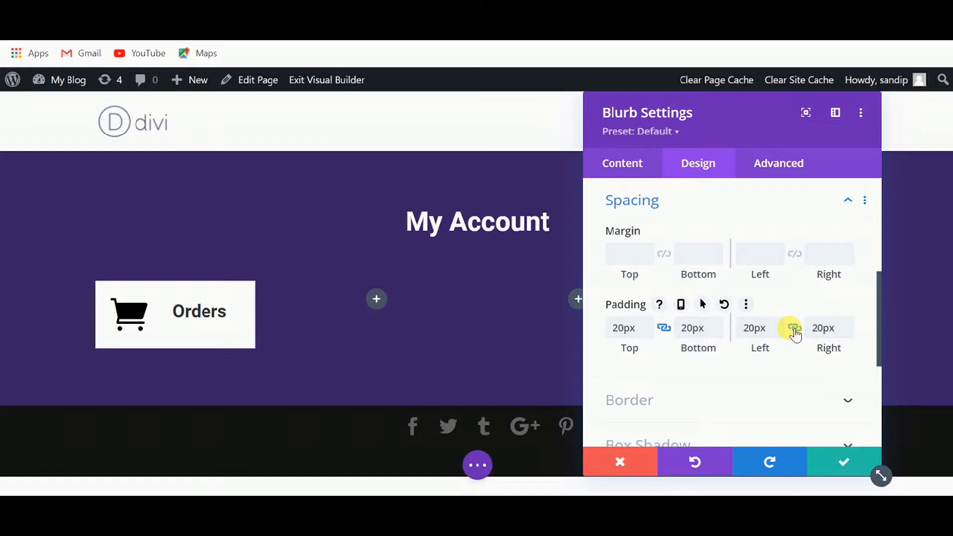
# Step: Round all corners of the Orders blurb to 15px, apply the first box shadow preset, and save the blurb settings
pyautogui.scroll(-2, 730, 330)
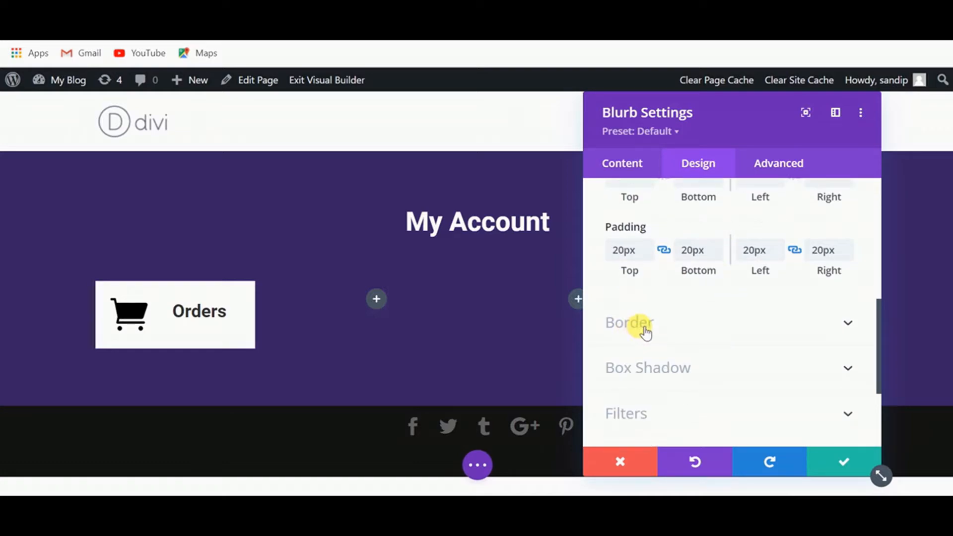
pyautogui.click(644, 327)
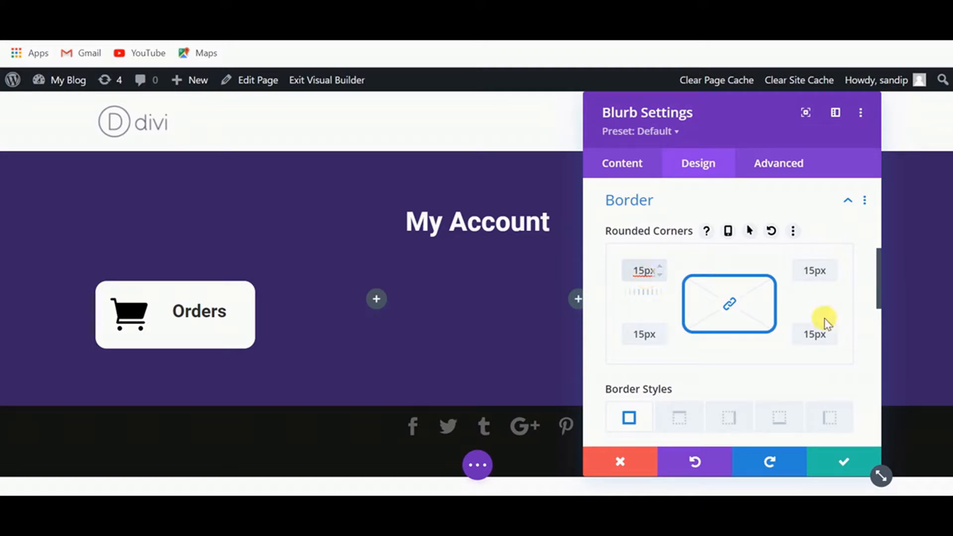
pyautogui.scroll(-3, 723, 332)
pyautogui.scroll(-5, 697, 346)
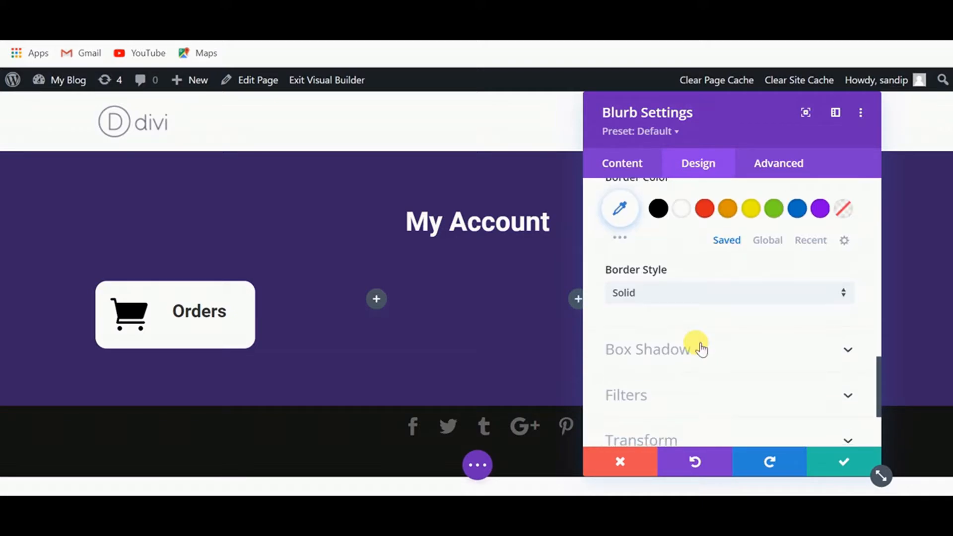
pyautogui.click(648, 350)
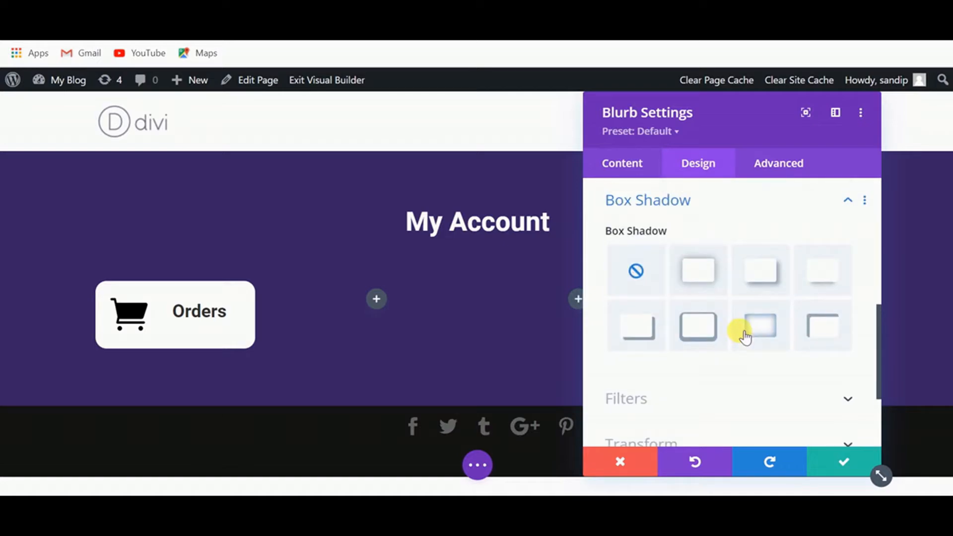
pyautogui.click(703, 278)
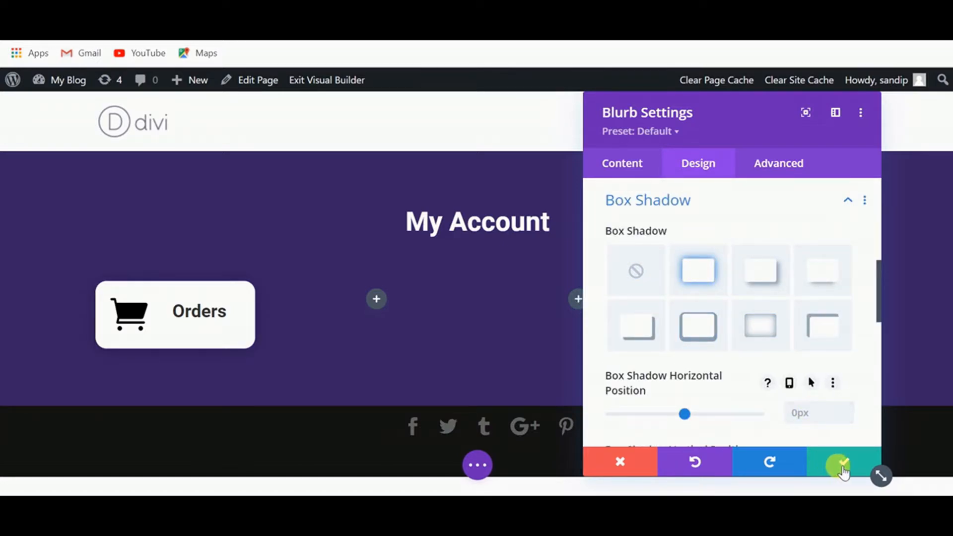
pyautogui.click(825, 460)
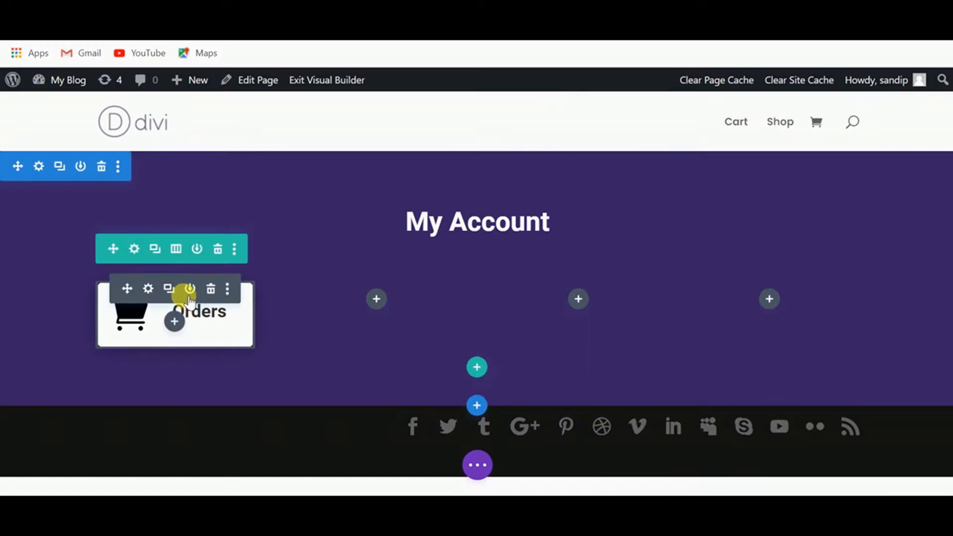
# Step: Duplicate the Orders blurb three times and place one copy in each of the row's three empty columns
pyautogui.click(177, 293)
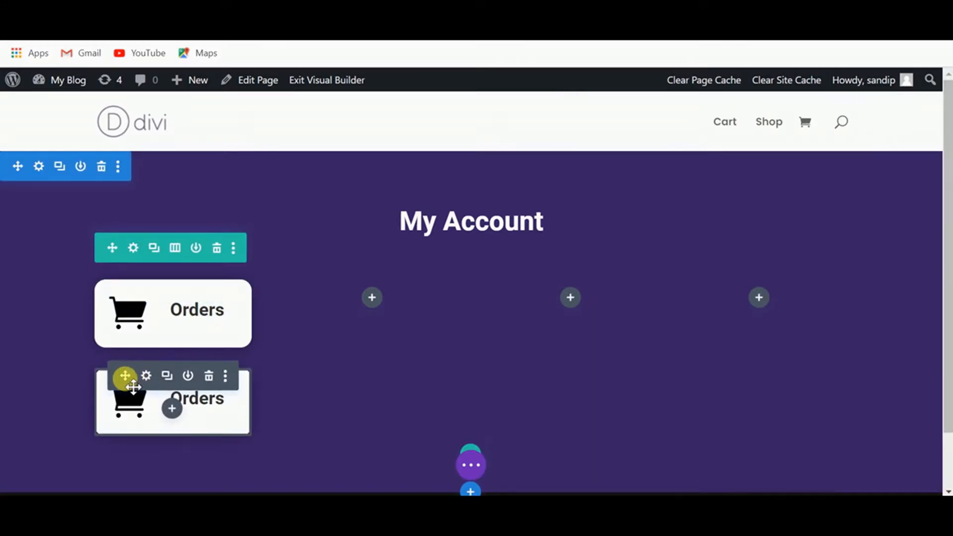
pyautogui.moveTo(132, 382); pyautogui.dragTo(500, 321)
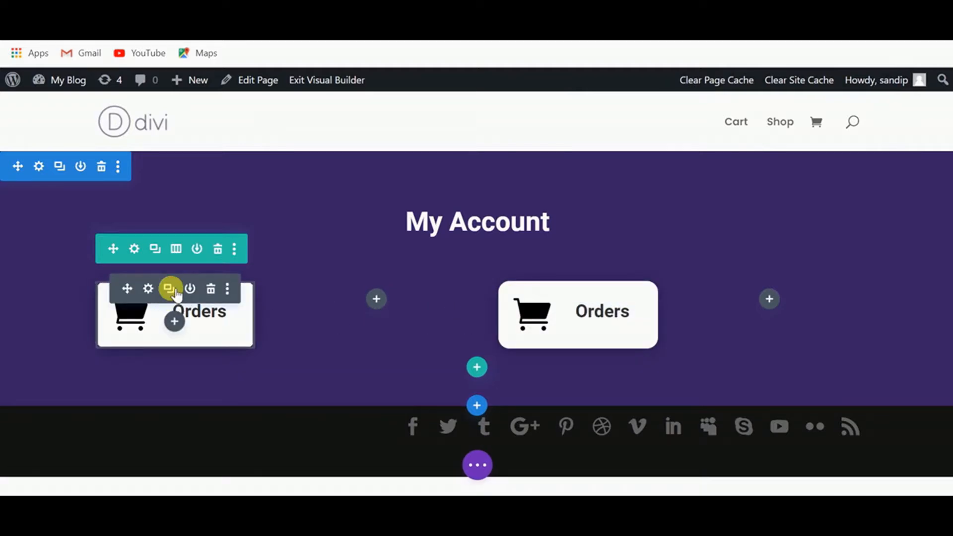
pyautogui.click(176, 294)
pyautogui.moveTo(127, 385); pyautogui.dragTo(365, 300)
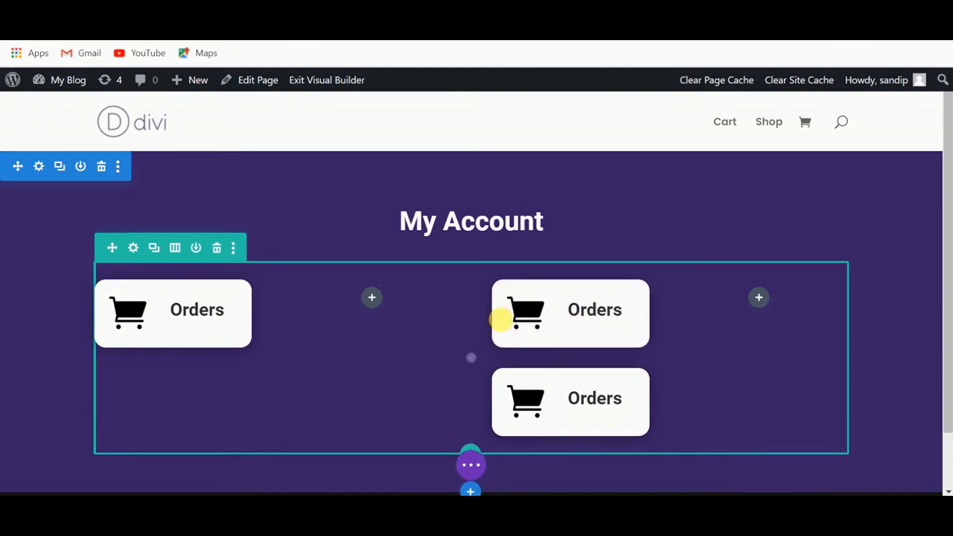
pyautogui.moveTo(522, 287); pyautogui.dragTo(362, 305)
pyautogui.click(573, 286)
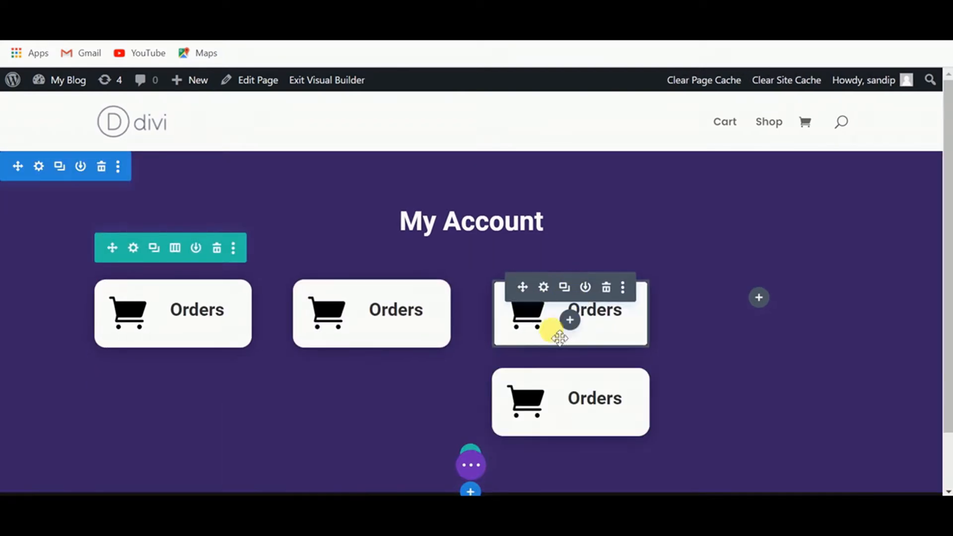
pyautogui.moveTo(521, 374); pyautogui.dragTo(750, 303)
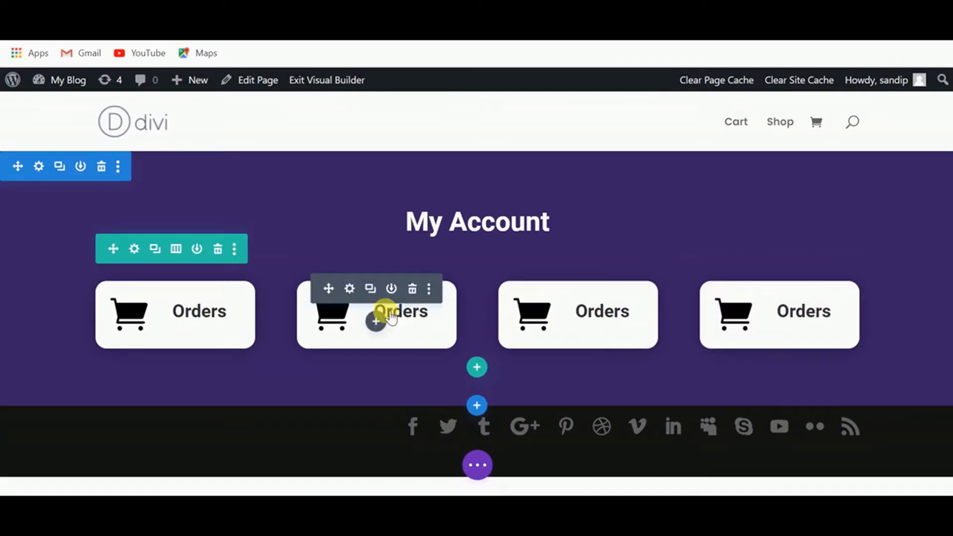
# Step: Change the title of the blurb in the second column to "Address"
pyautogui.click(349, 289)
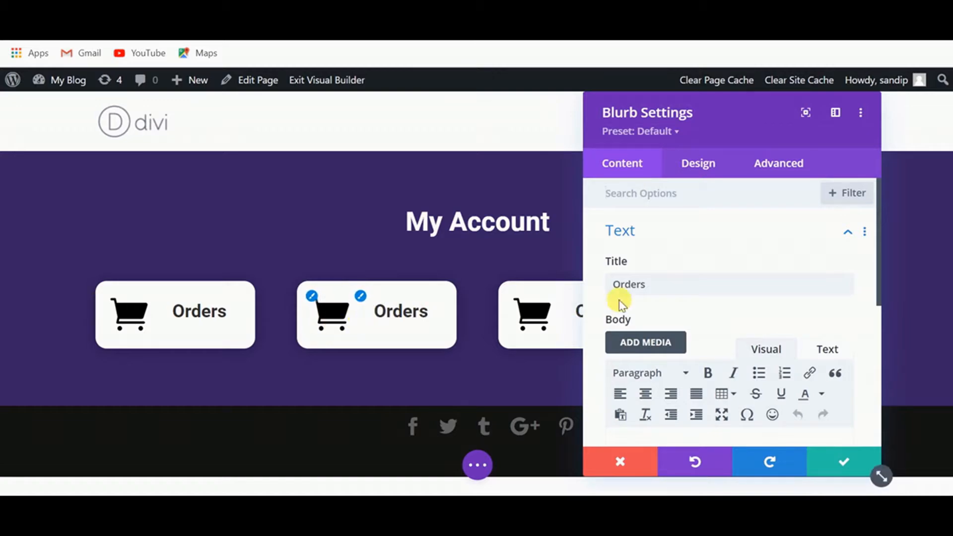
pyautogui.doubleClick(658, 294)
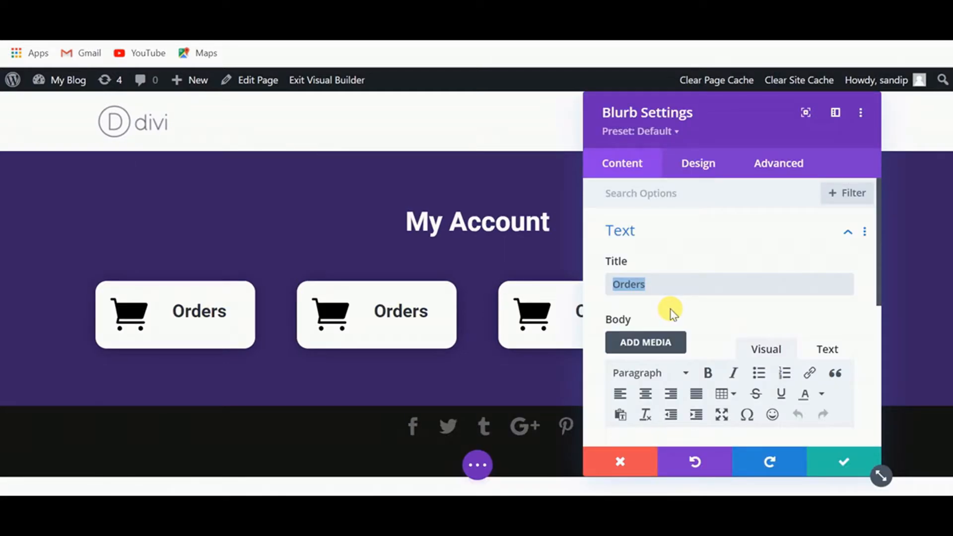
pyautogui.write('Address')
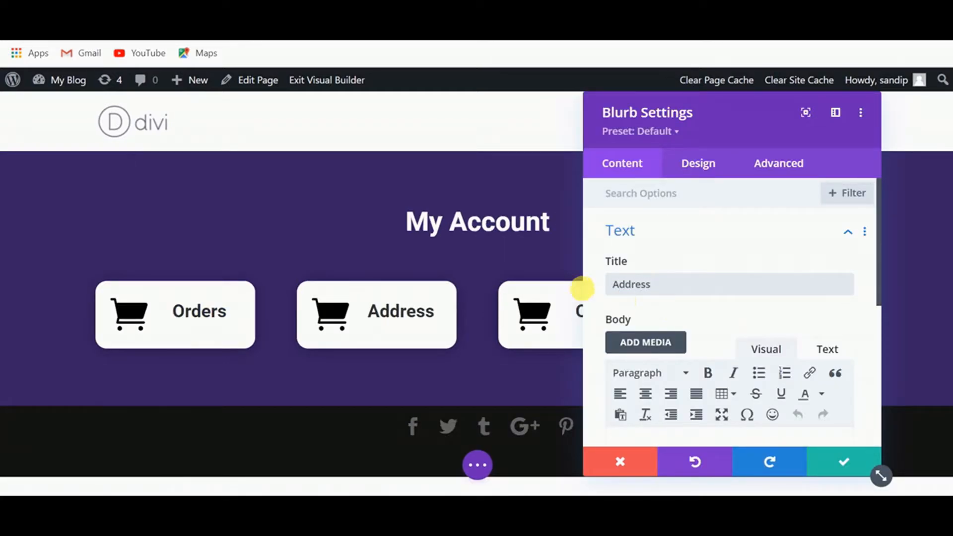
# Step: Search the icon library for "address", pick the map pin icon for the Address blurb, and save the blurb settings
pyautogui.scroll(-1, 850, 364)
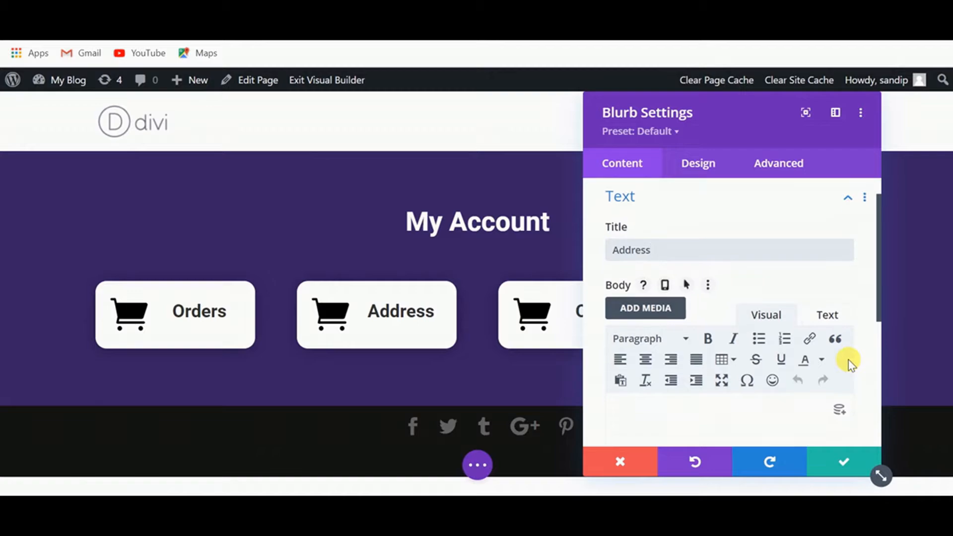
pyautogui.scroll(-5, 814, 305)
pyautogui.click(720, 227)
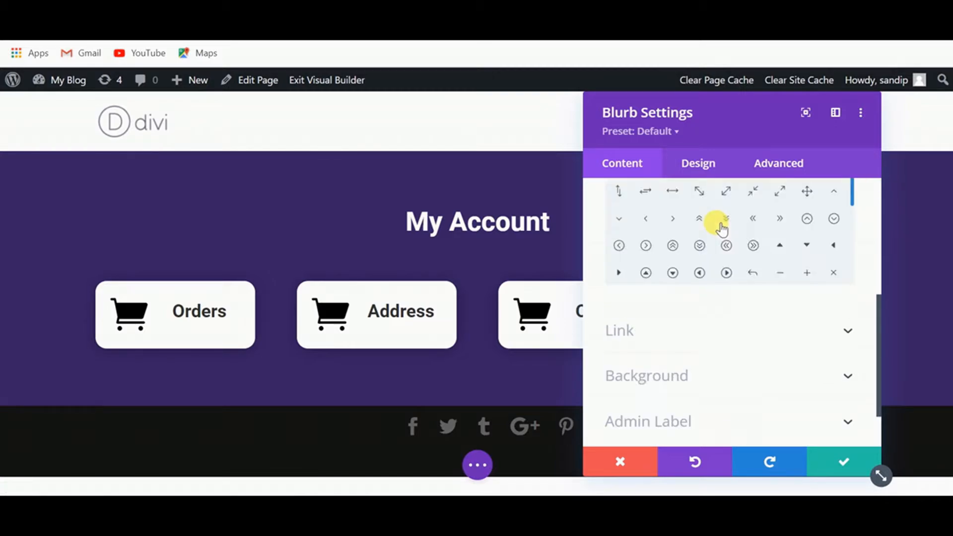
pyautogui.scroll(5, 721, 229)
pyautogui.click(660, 318)
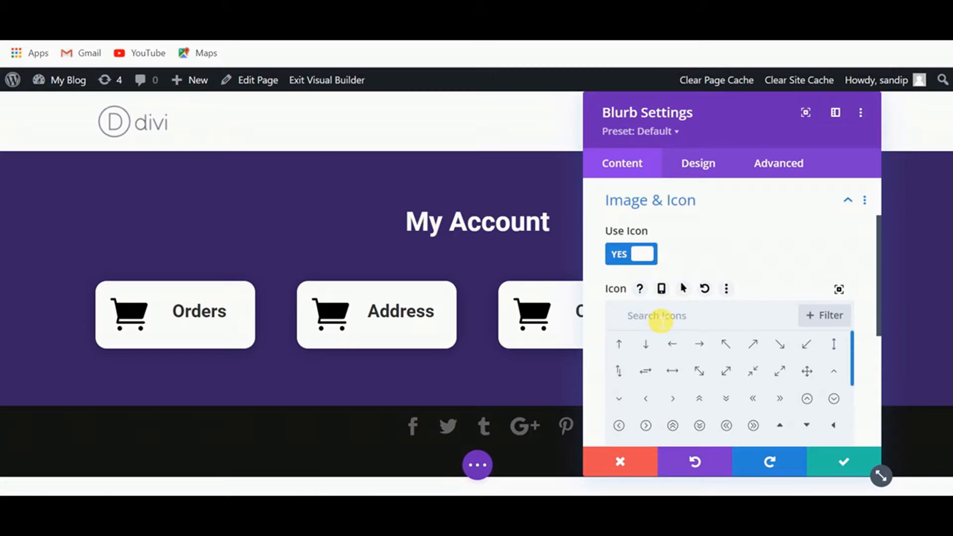
pyautogui.write('address')
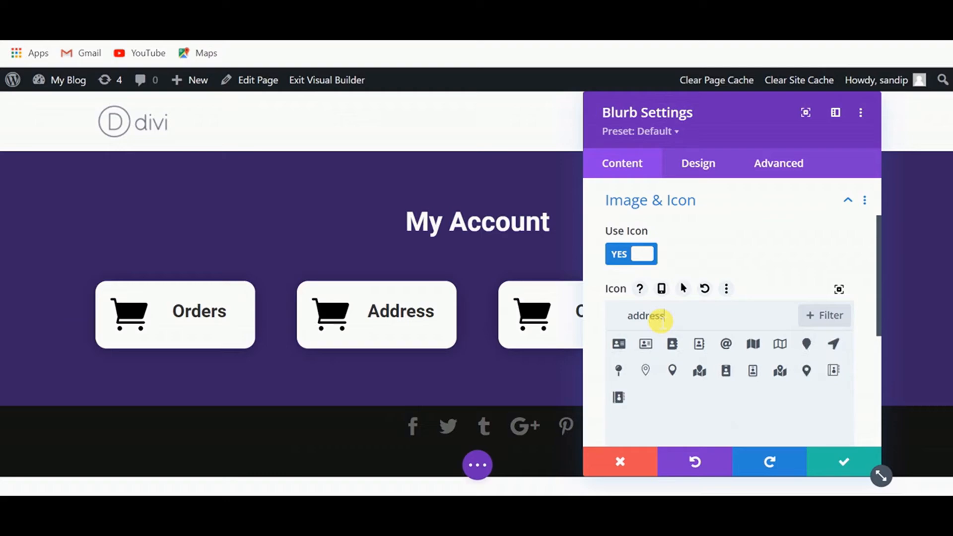
pyautogui.click(675, 370)
pyautogui.click(835, 467)
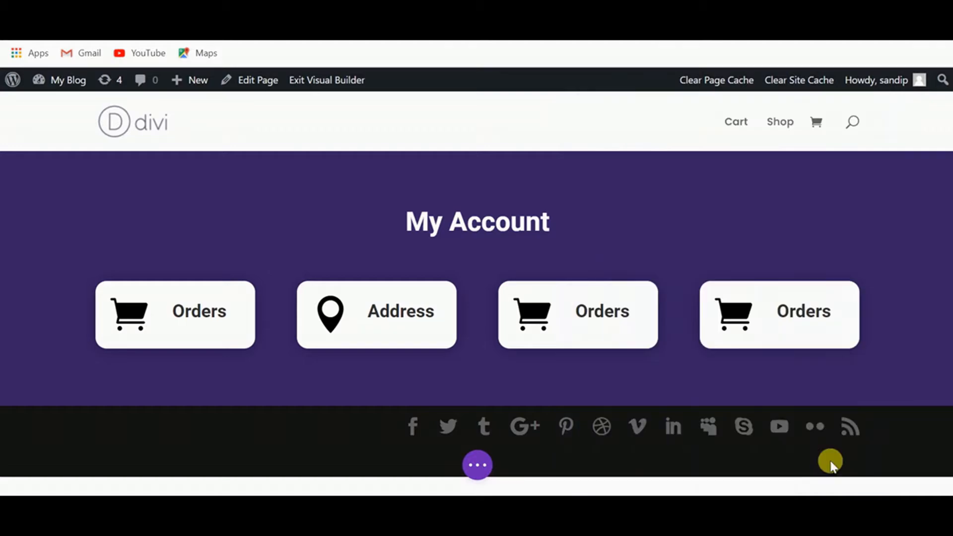
# Step: Change the title of the blurb in the third column to "Account Info"
pyautogui.moveTo(536, 340)
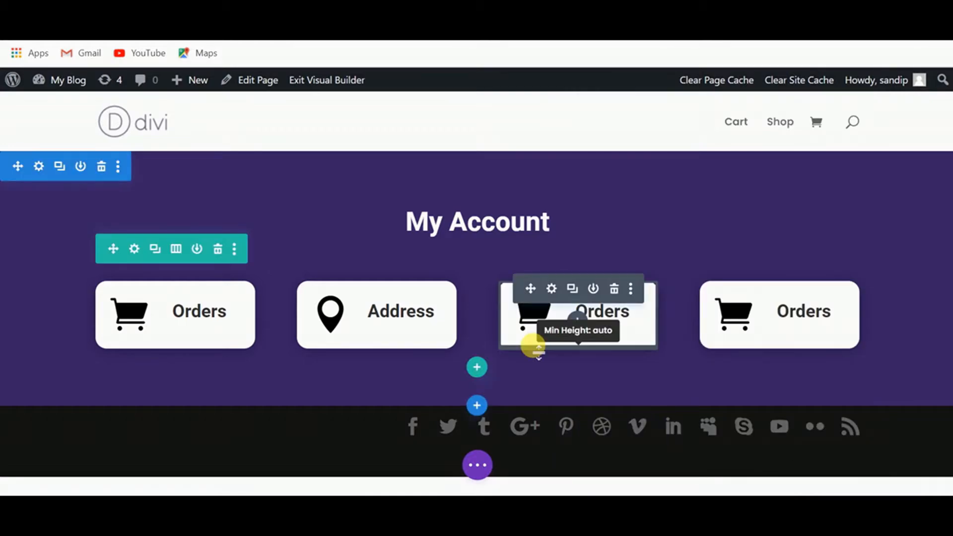
pyautogui.click(551, 288)
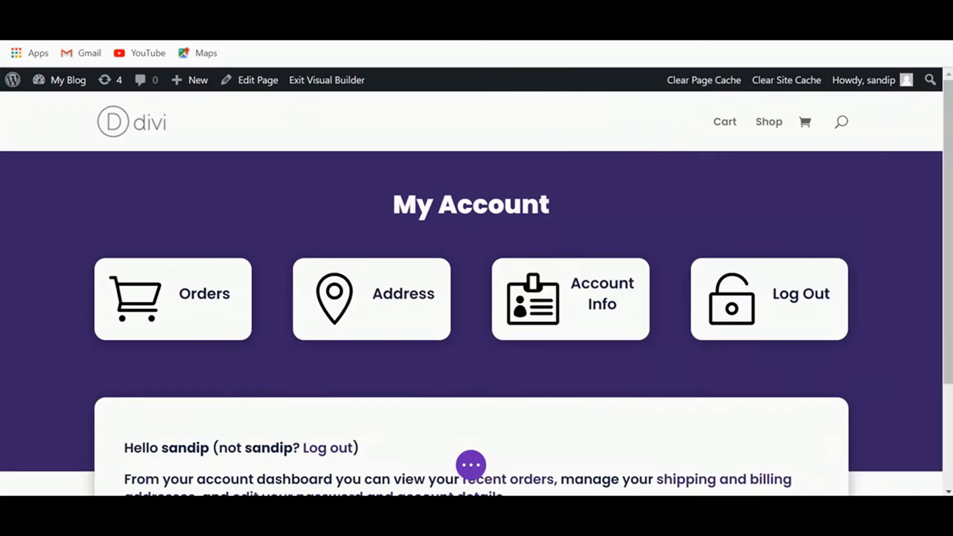
pyautogui.moveTo(583, 274)
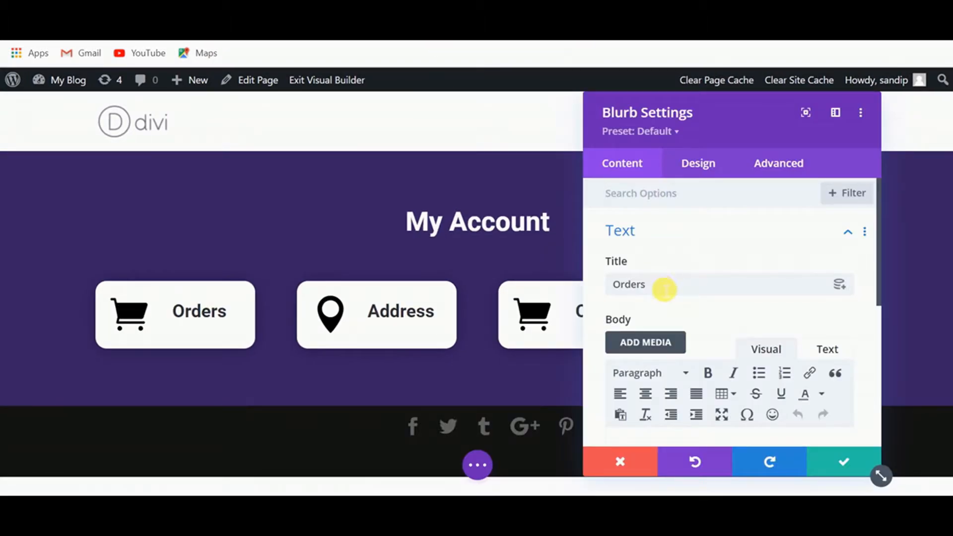
pyautogui.doubleClick(665, 287)
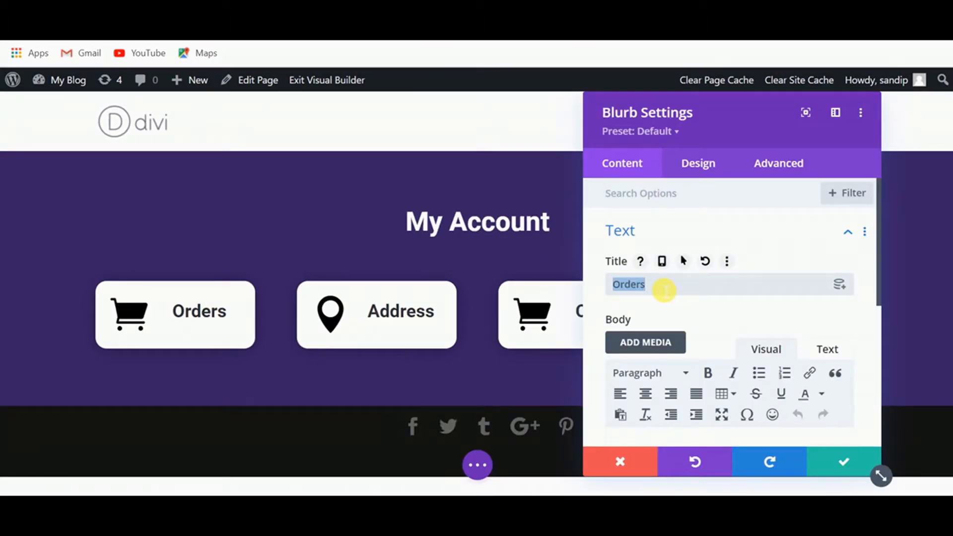
pyautogui.write('Account ')
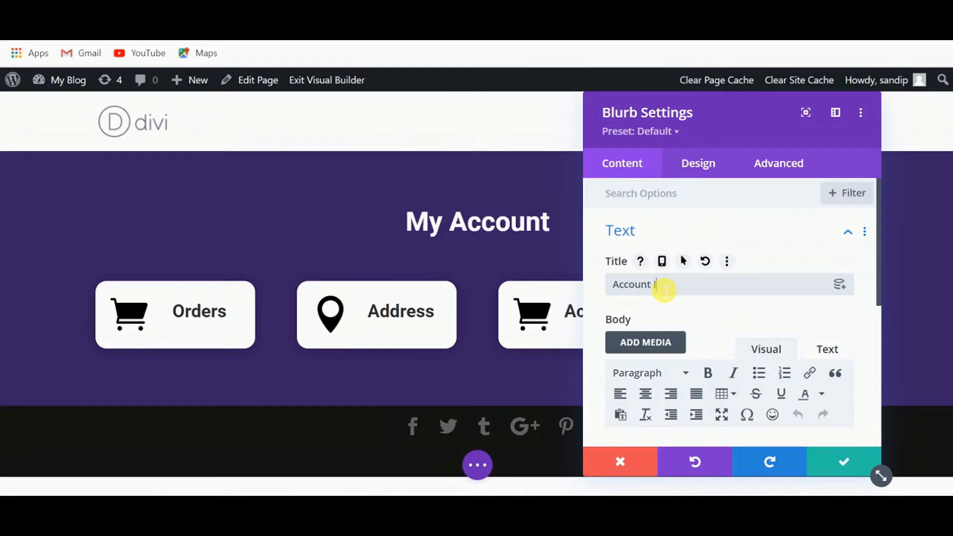
pyautogui.write('Info')
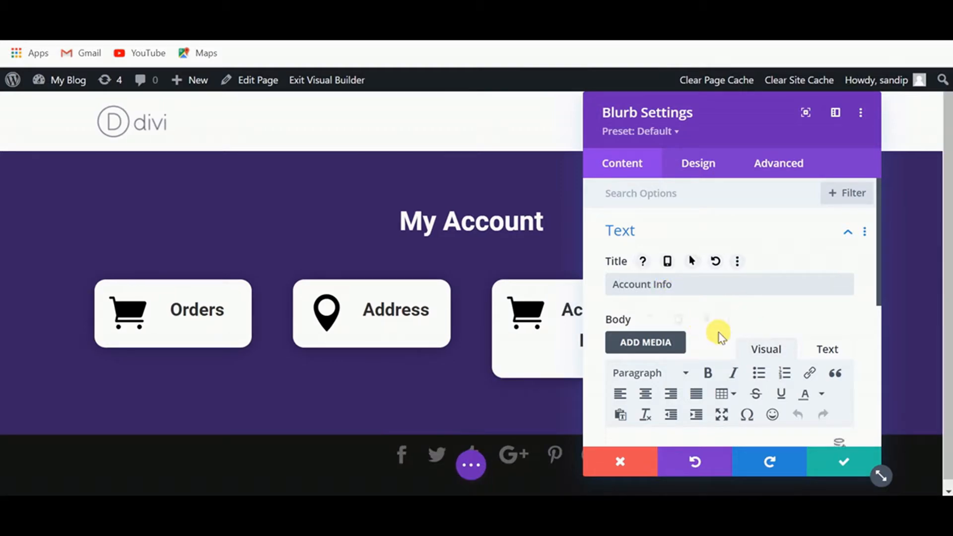
# Step: Search the icon library for "profile", choose the solid ID badge icon for the Account Info blurb, and save it
pyautogui.scroll(-5, 719, 333)
pyautogui.click(679, 214)
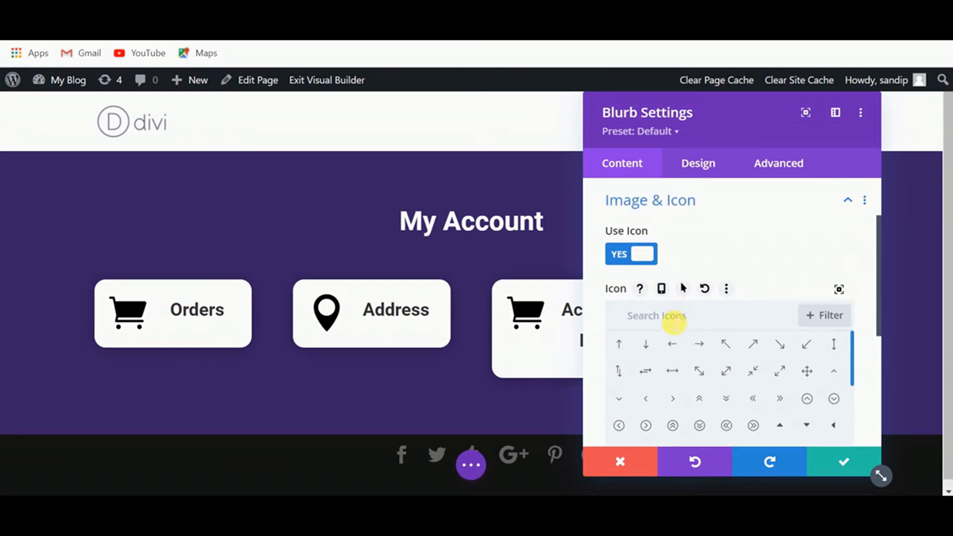
pyautogui.click(675, 323)
pyautogui.write('account')
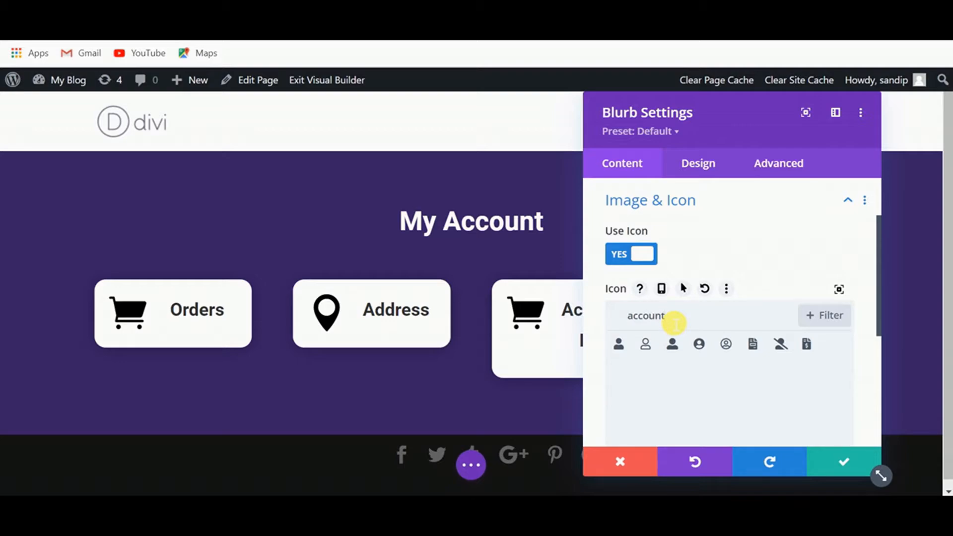
pyautogui.hotkey('ctrl', 'a')
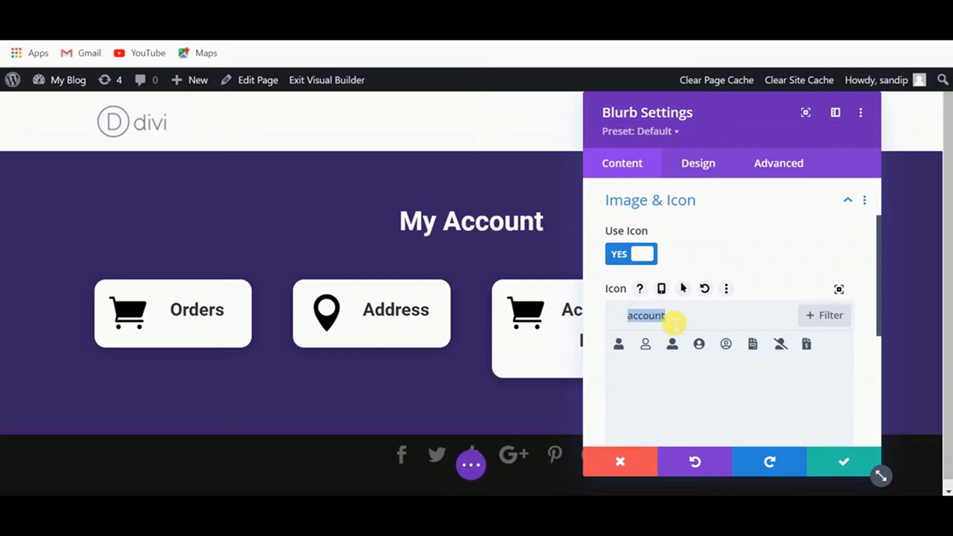
pyautogui.write('p')
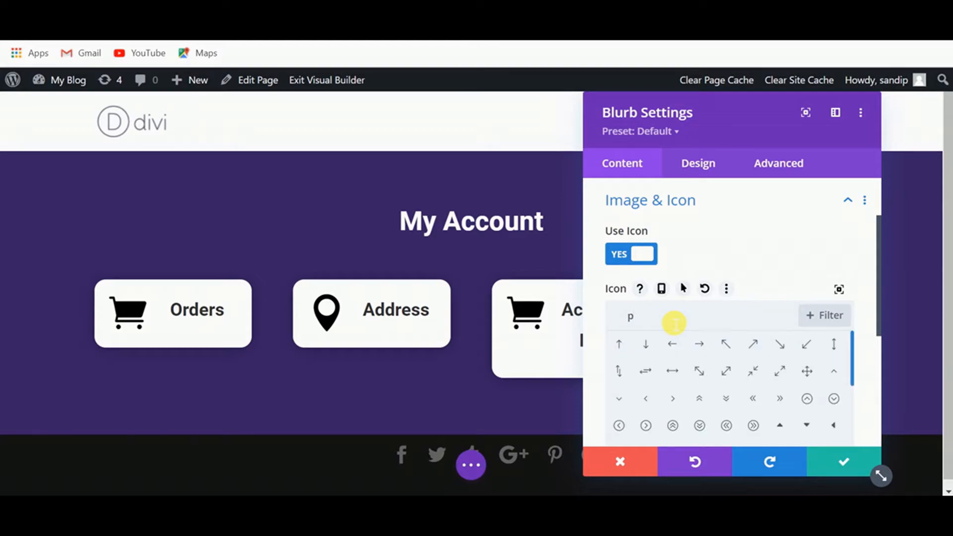
pyautogui.write('rofile')
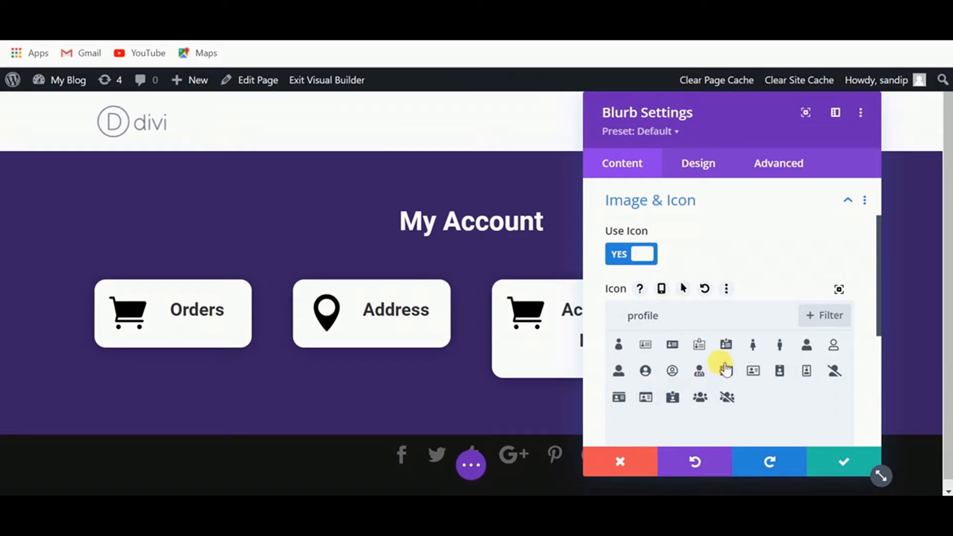
pyautogui.click(725, 344)
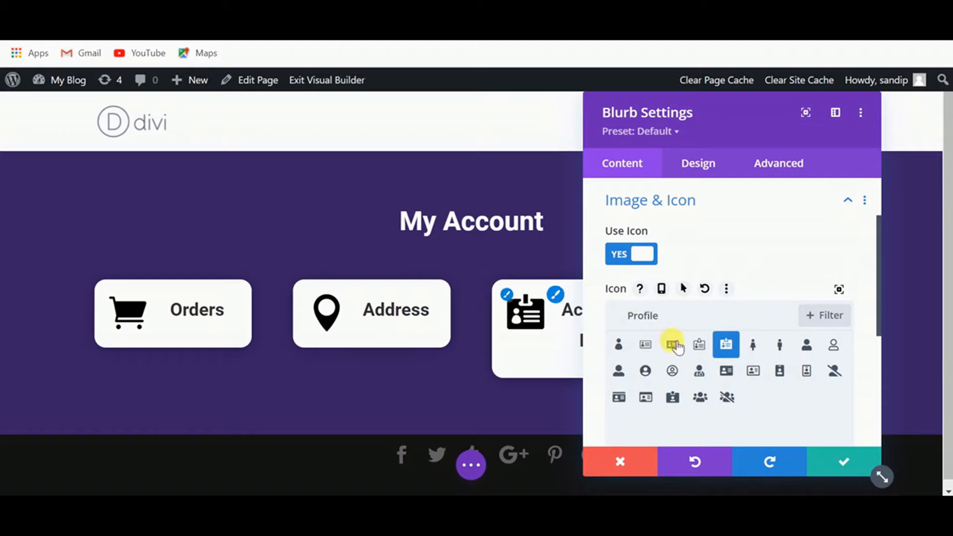
pyautogui.click(834, 460)
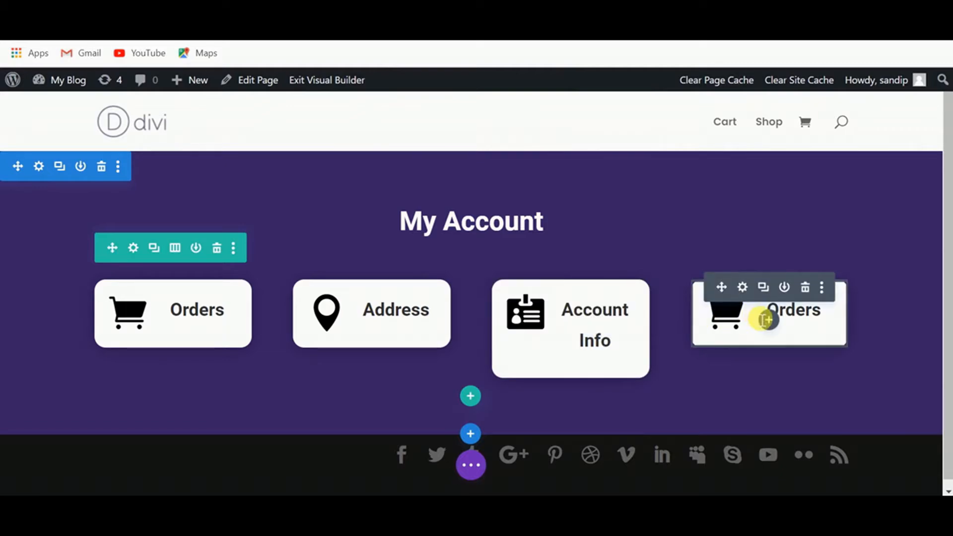
# Step: Change the title of the blurb in the fourth column to "Log Out"
pyautogui.click(742, 288)
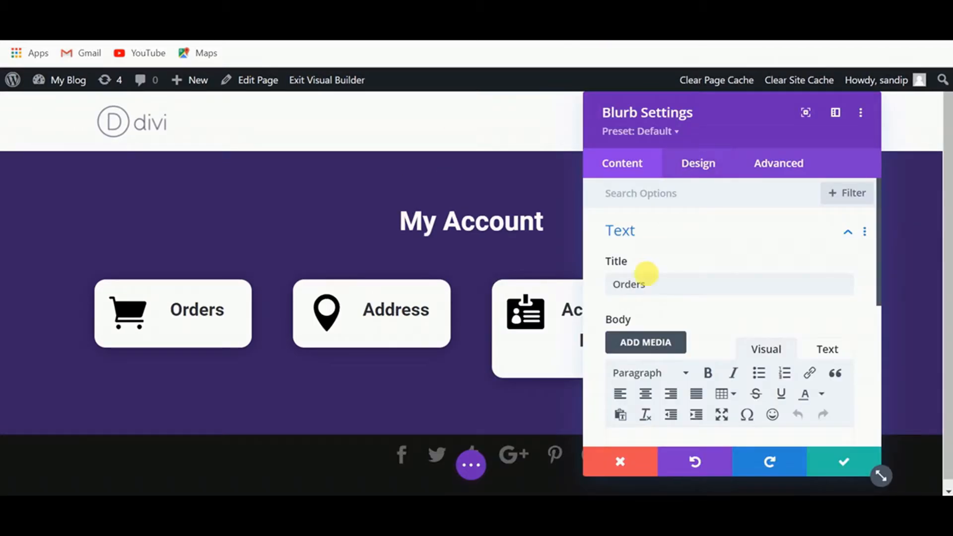
pyautogui.click(653, 287)
pyautogui.hotkey('ctrl', 'a')
pyautogui.write('L')
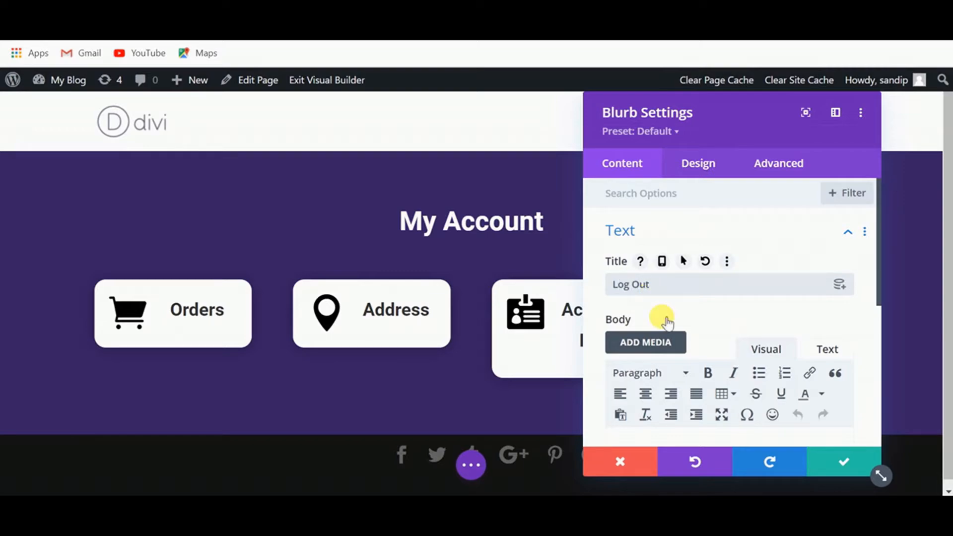
# Step: Search the icon library for "lock", choose the solid open padlock icon for the Log Out blurb, and save it
pyautogui.scroll(-4, 661, 314)
pyautogui.click(654, 352)
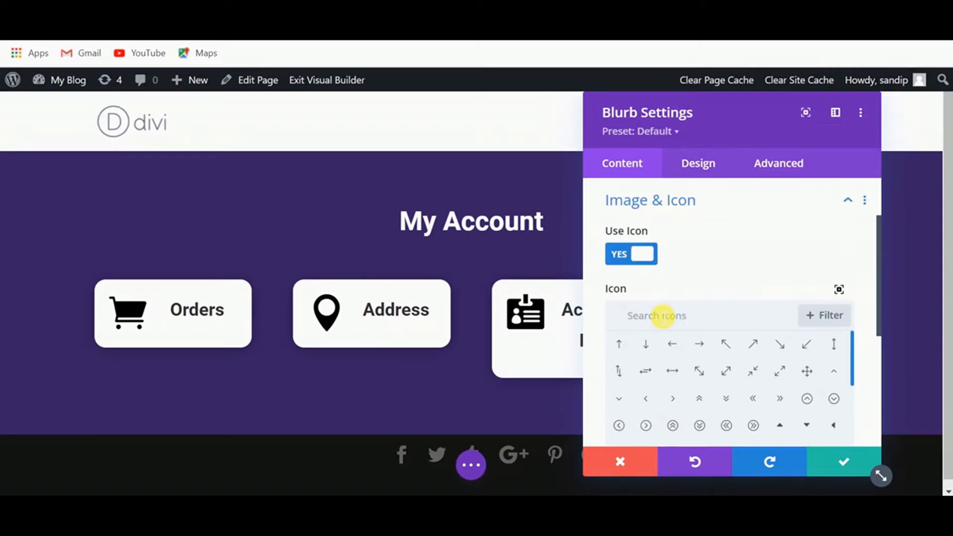
pyautogui.click(663, 317)
pyautogui.write('lock')
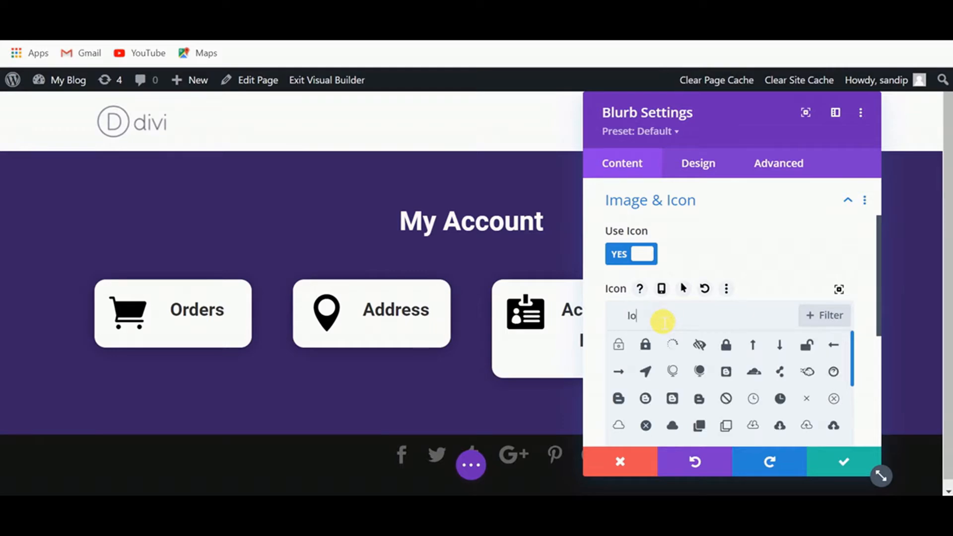
pyautogui.click(808, 347)
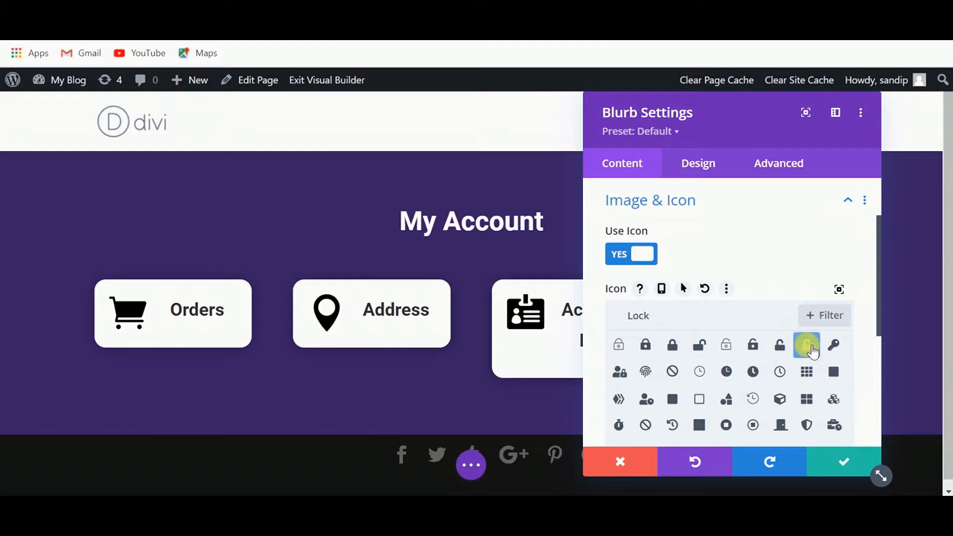
pyautogui.click(842, 463)
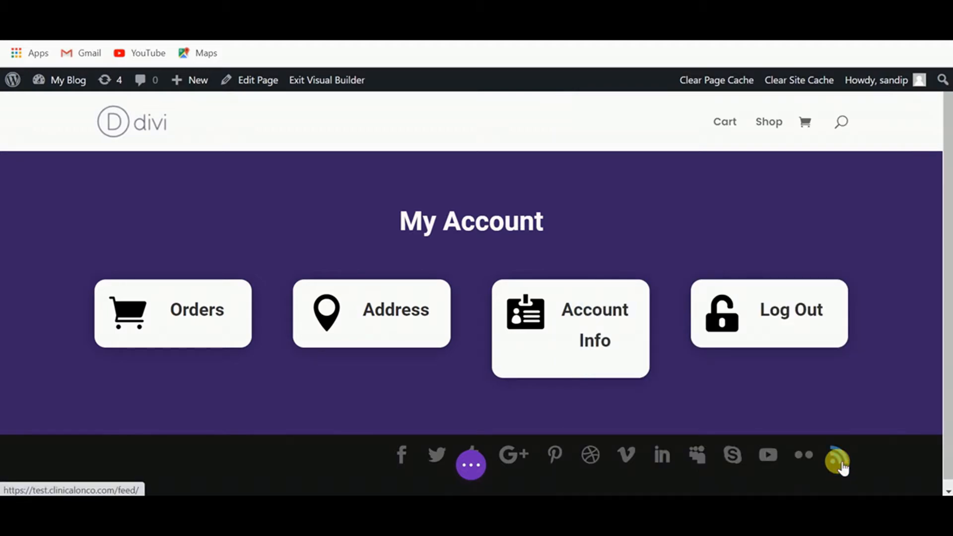
# Step: Reduce the Account Info blurb's title line height to 0.9em in its title text design settings
pyautogui.moveTo(697, 407)
pyautogui.moveTo(627, 395)
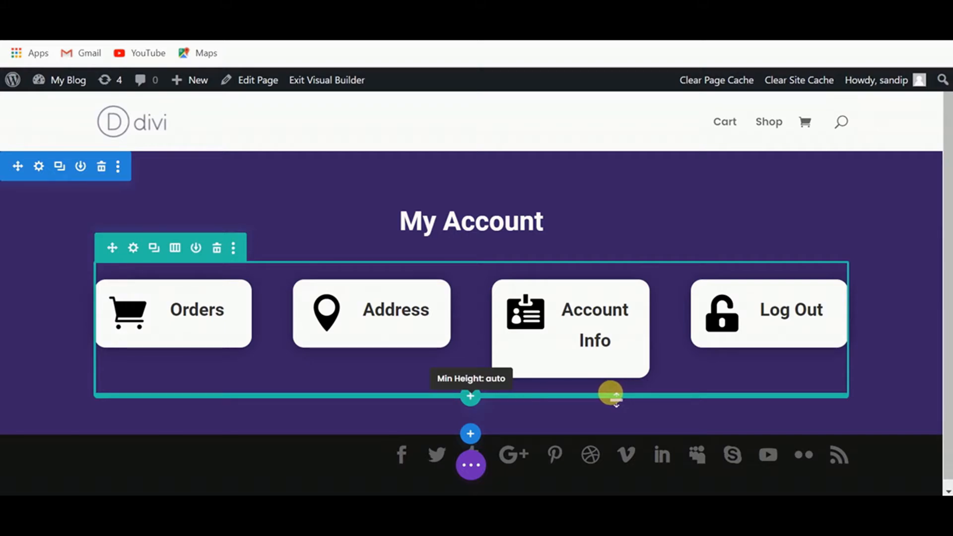
pyautogui.click(471, 465)
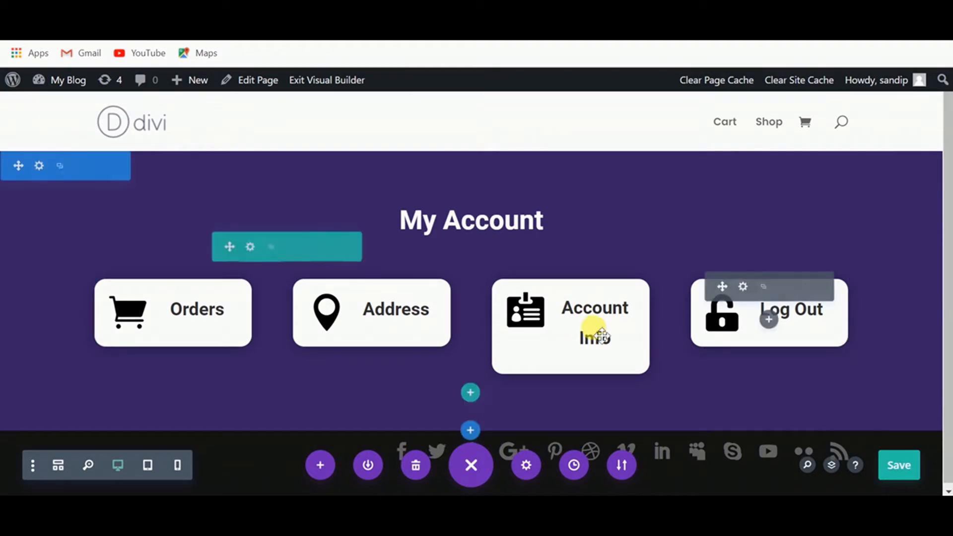
pyautogui.moveTo(535, 284)
pyautogui.click(543, 316)
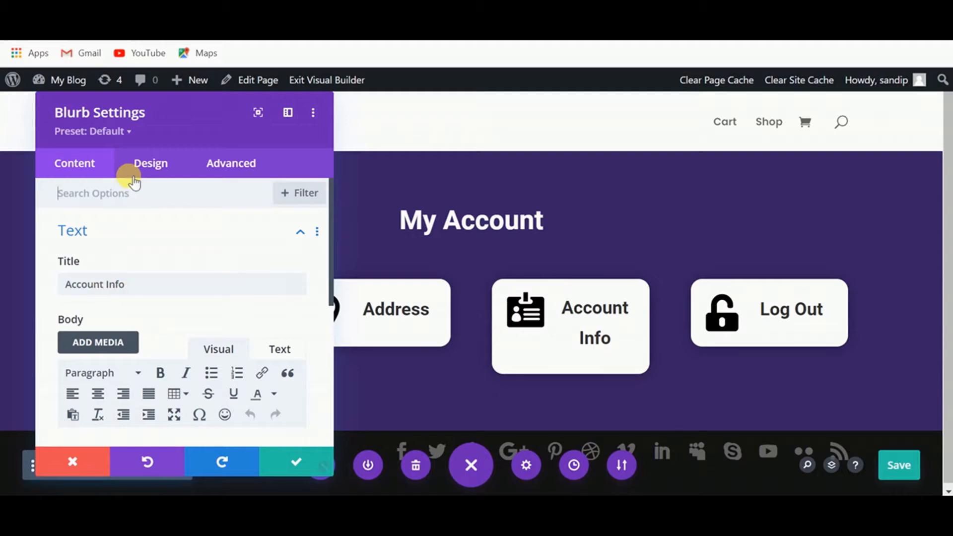
pyautogui.click(150, 162)
pyautogui.scroll(-1, 195, 323)
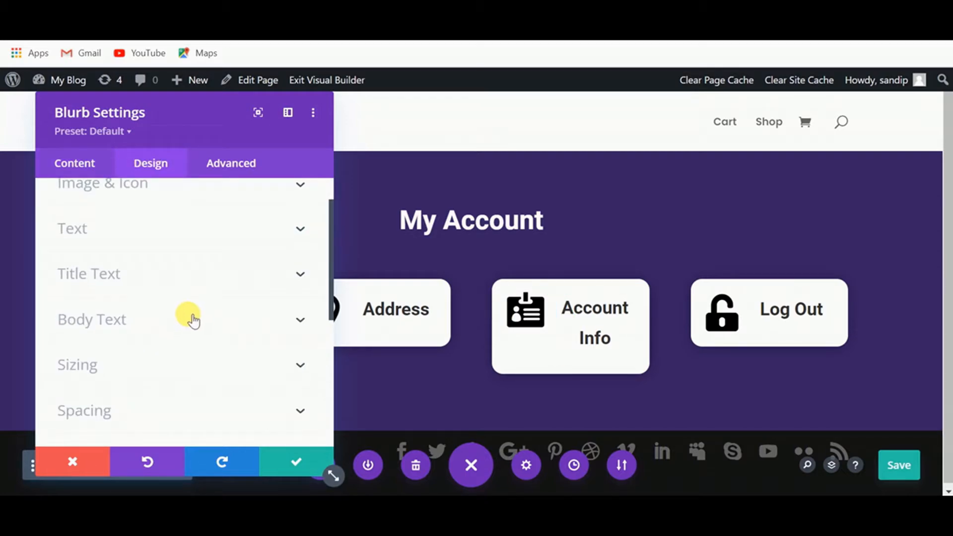
pyautogui.click(128, 272)
pyautogui.scroll(-1, 193, 318)
pyautogui.scroll(-6, 196, 327)
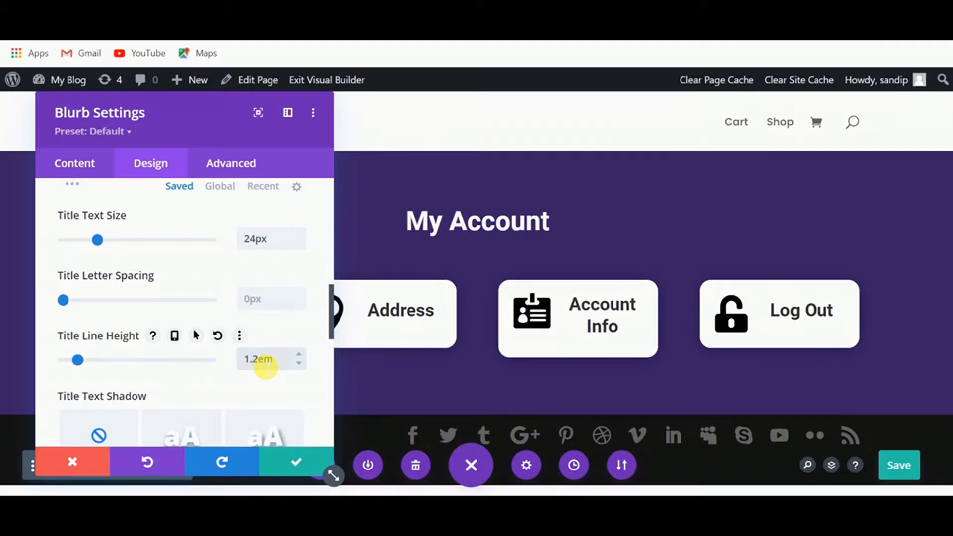
pyautogui.press('Down')
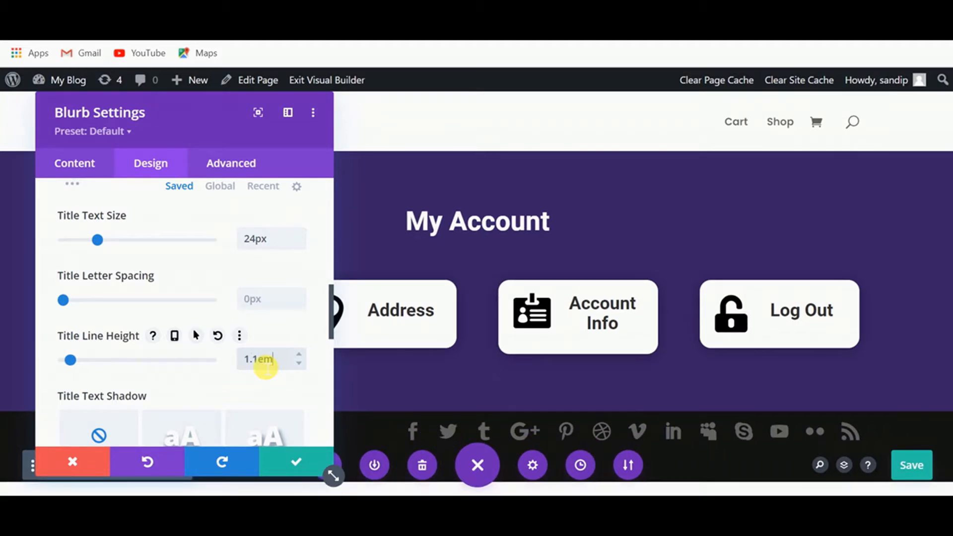
pyautogui.press('Down')
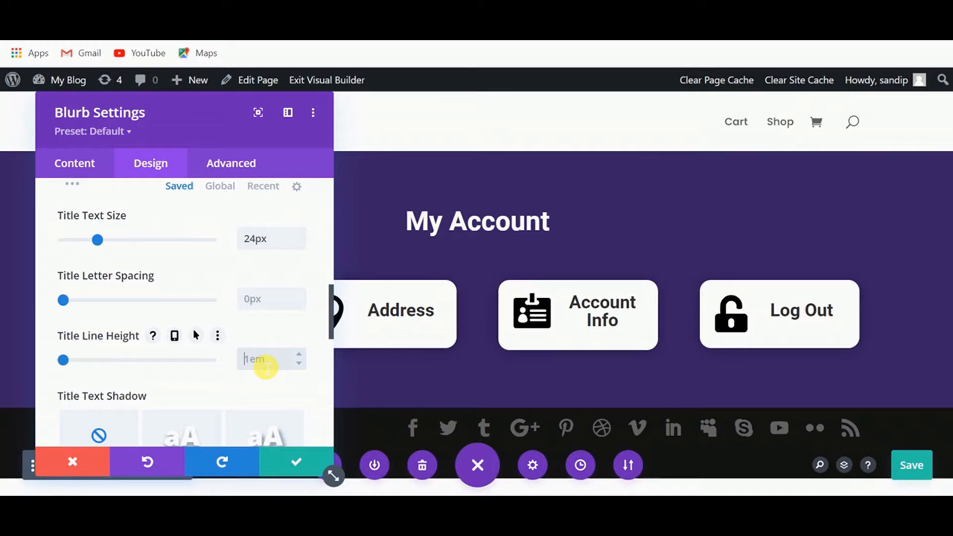
pyautogui.press('Down')
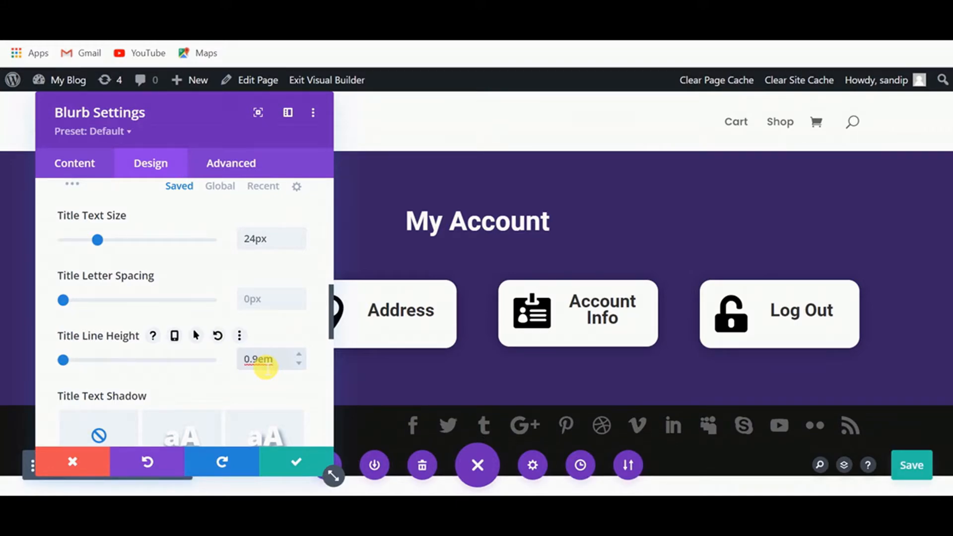
# Step: Return the Account Info blurb's title line height to 1em and save the blurb
pyautogui.press('Up')
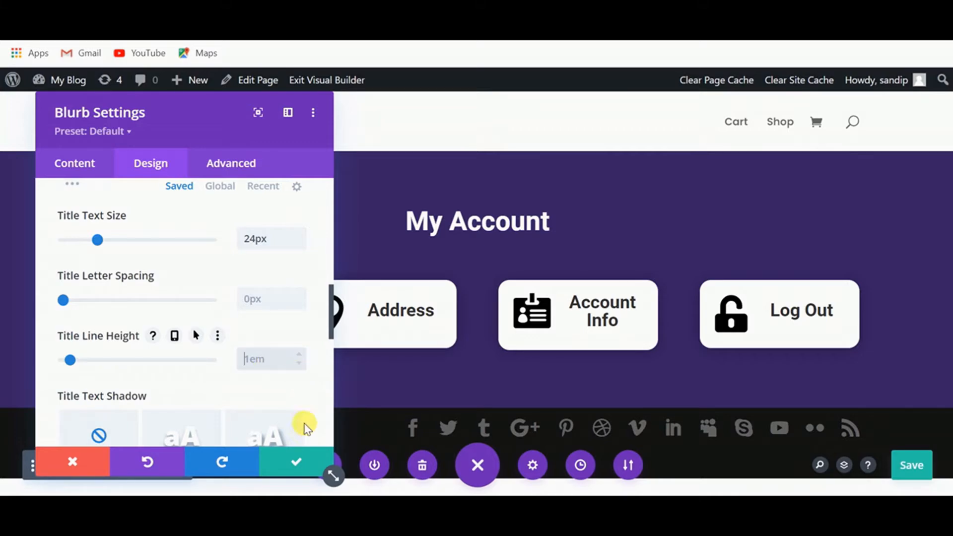
pyautogui.click(293, 461)
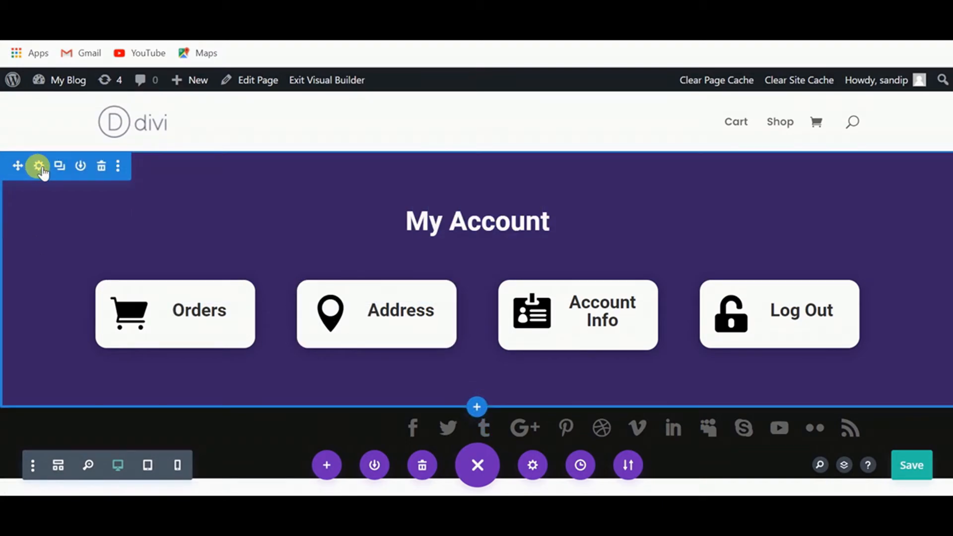
# Step: Set the purple header section's padding to 35px top and 170px bottom, and save the section settings
pyautogui.click(39, 165)
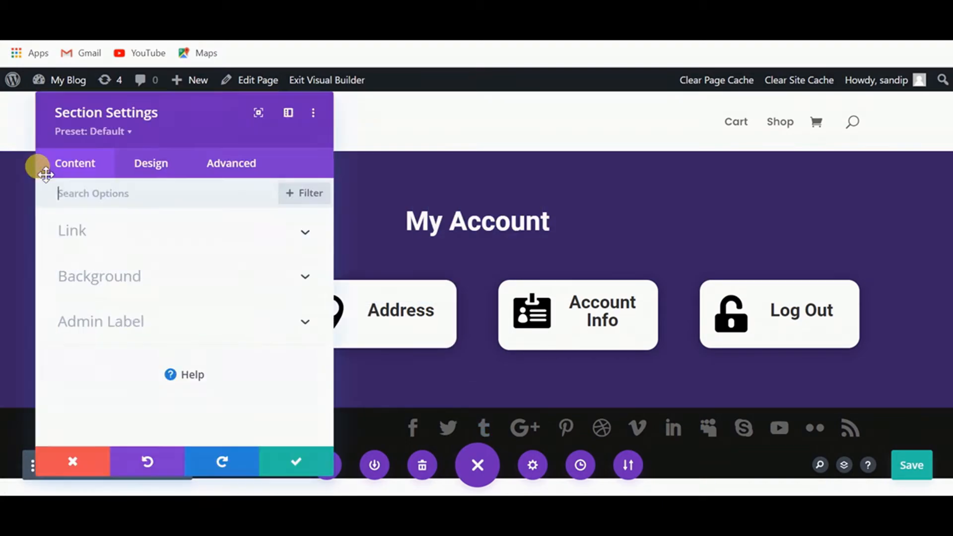
pyautogui.click(151, 169)
pyautogui.scroll(-2, 181, 313)
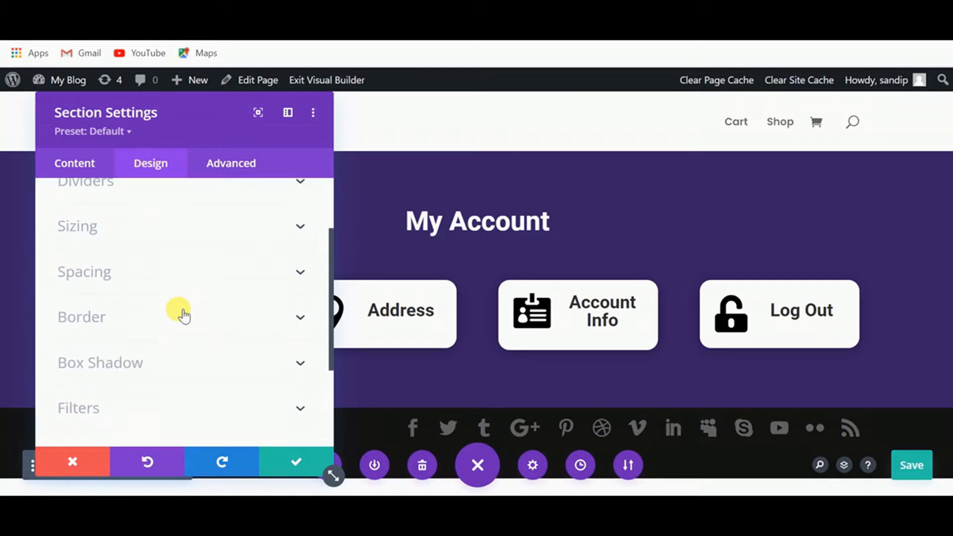
pyautogui.click(153, 282)
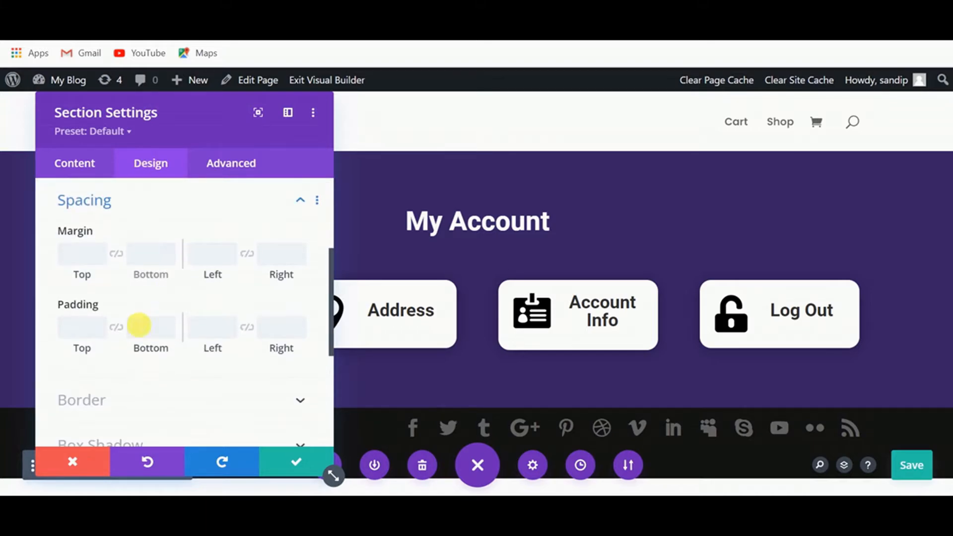
pyautogui.click(77, 333)
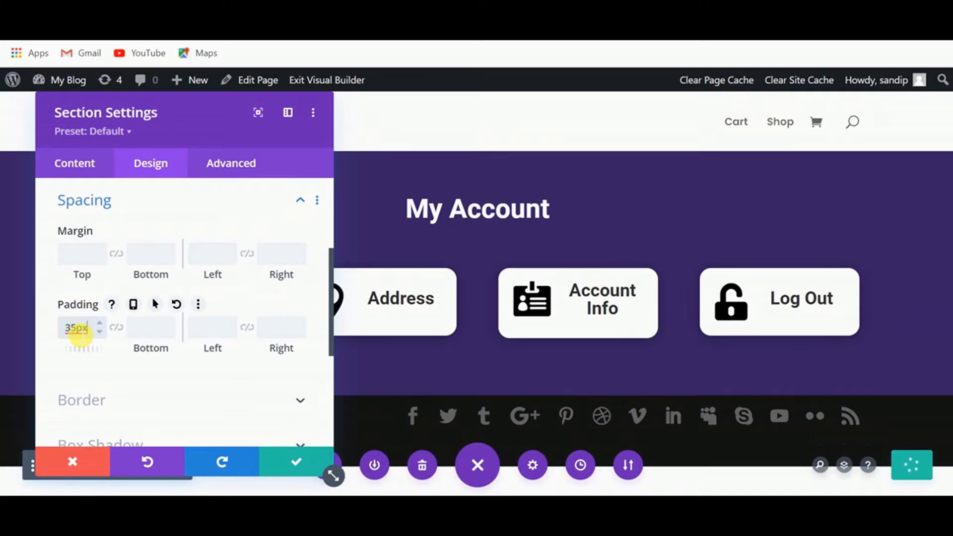
pyautogui.click(147, 335)
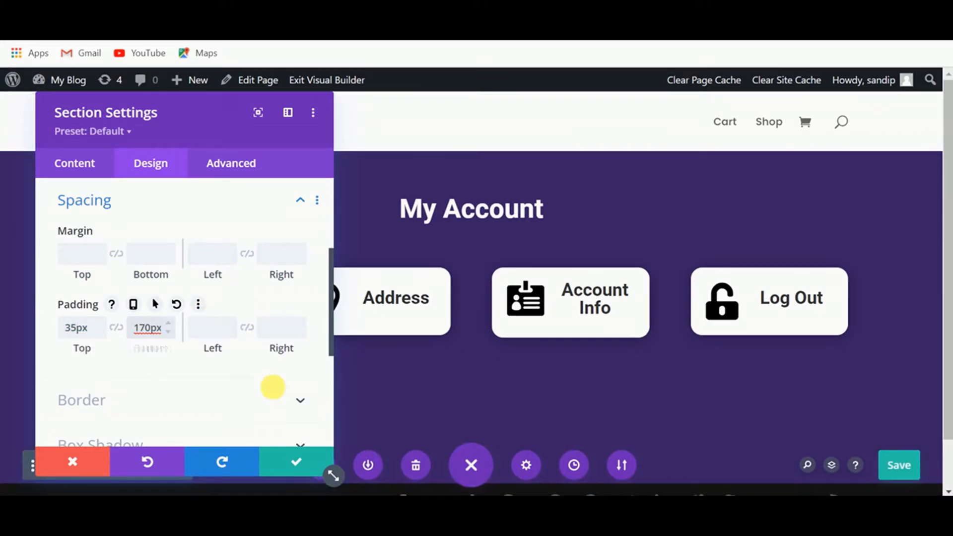
pyautogui.click(297, 462)
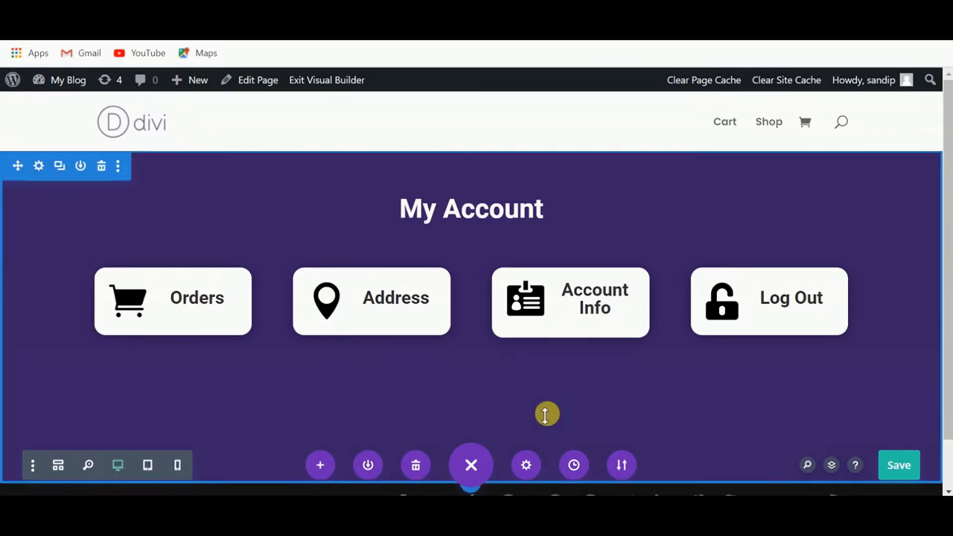
# Step: Add a regular section below the purple header with a single-column row containing a Text module
pyautogui.scroll(-2, 517, 423)
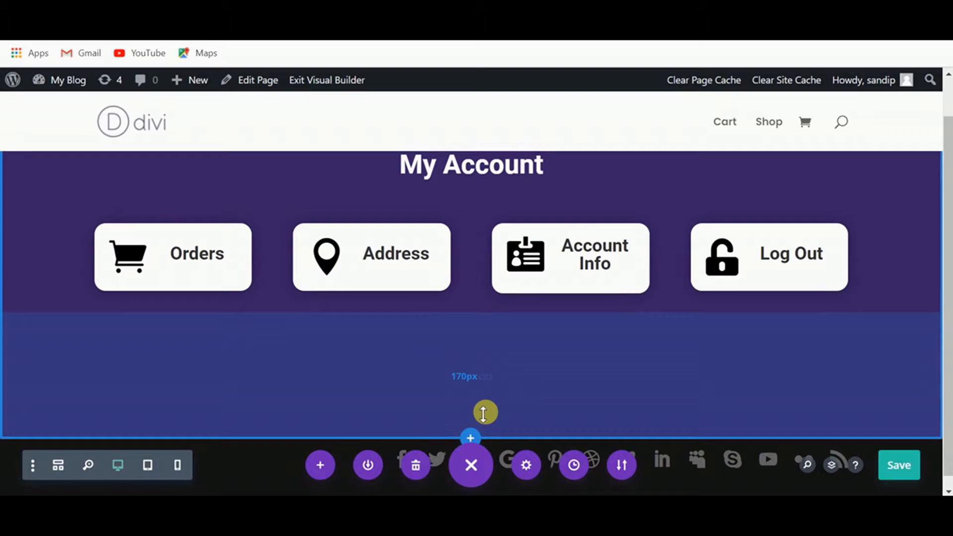
pyautogui.scroll(-1, 484, 414)
pyautogui.click(471, 437)
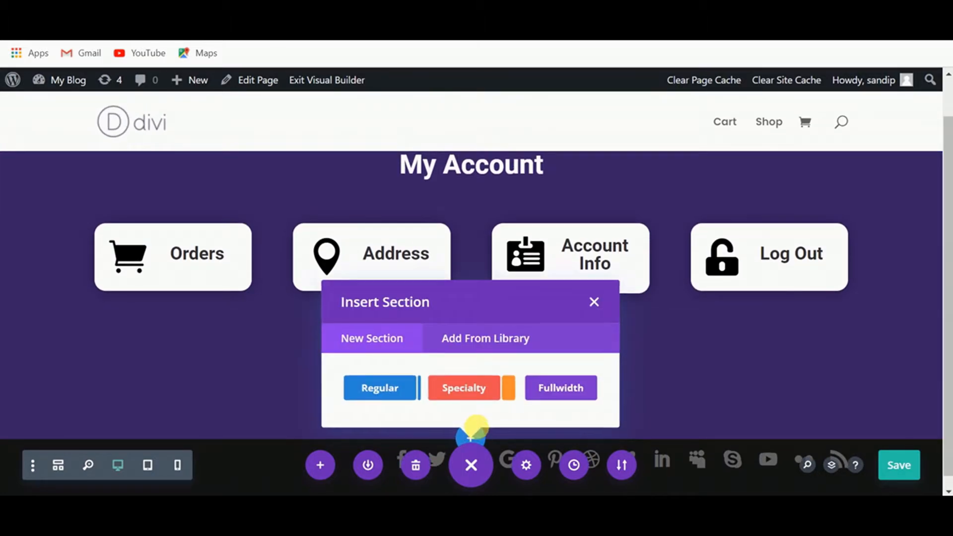
pyautogui.click(395, 391)
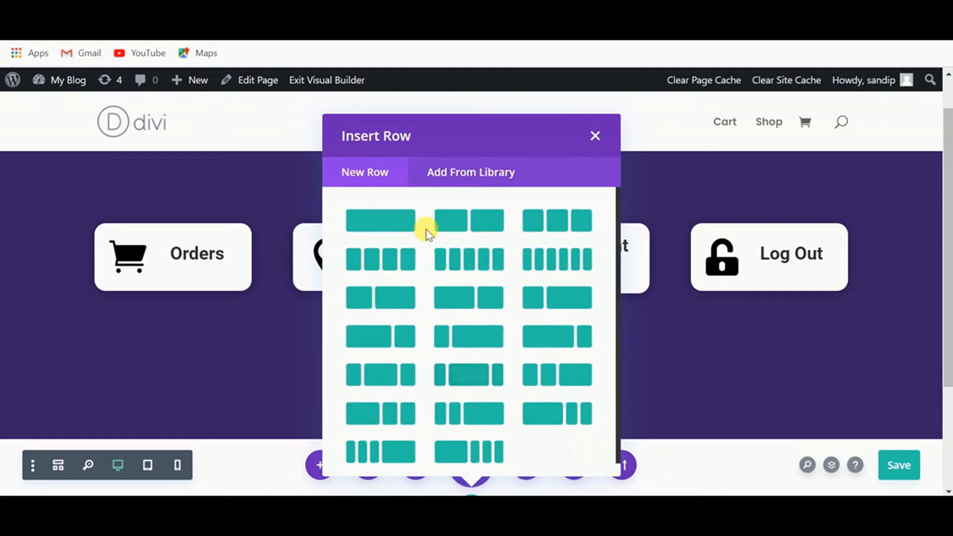
pyautogui.click(392, 223)
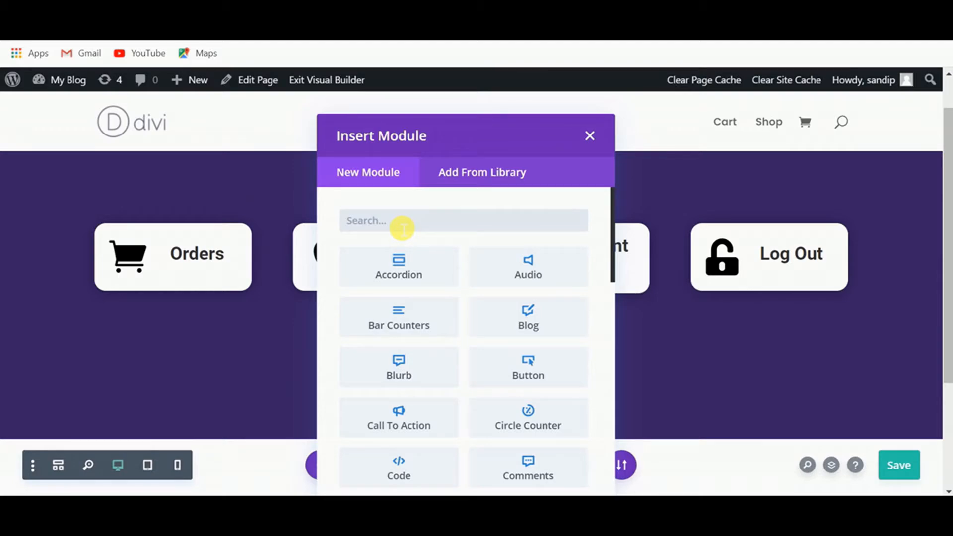
pyautogui.write('text')
pyautogui.click(420, 268)
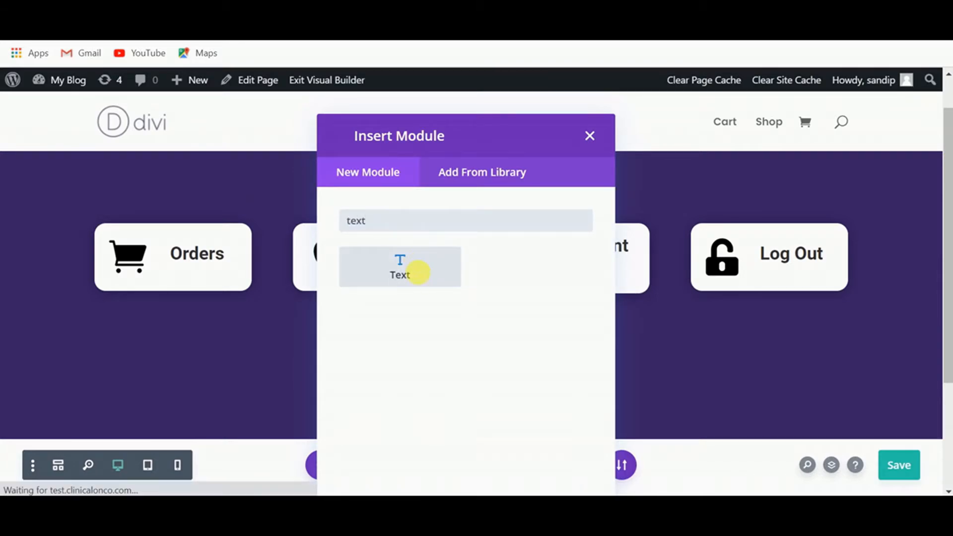
# Step: Replace the Text module's placeholder content with the shortcode [woocommerce_my_account], save it, and review the account area on the page
pyautogui.scroll(-2, 164, 343)
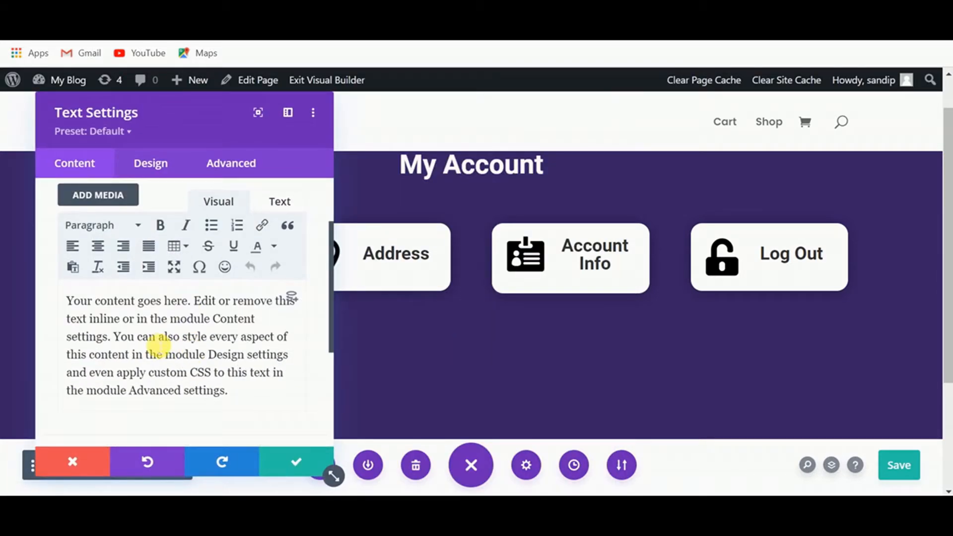
pyautogui.hotkey('ctrl', 'a')
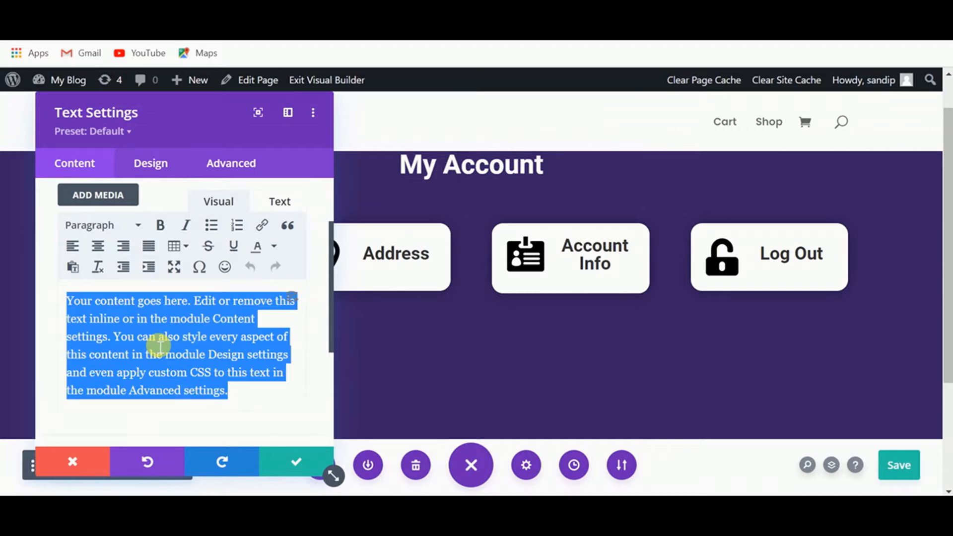
pyautogui.press('BackSpace')
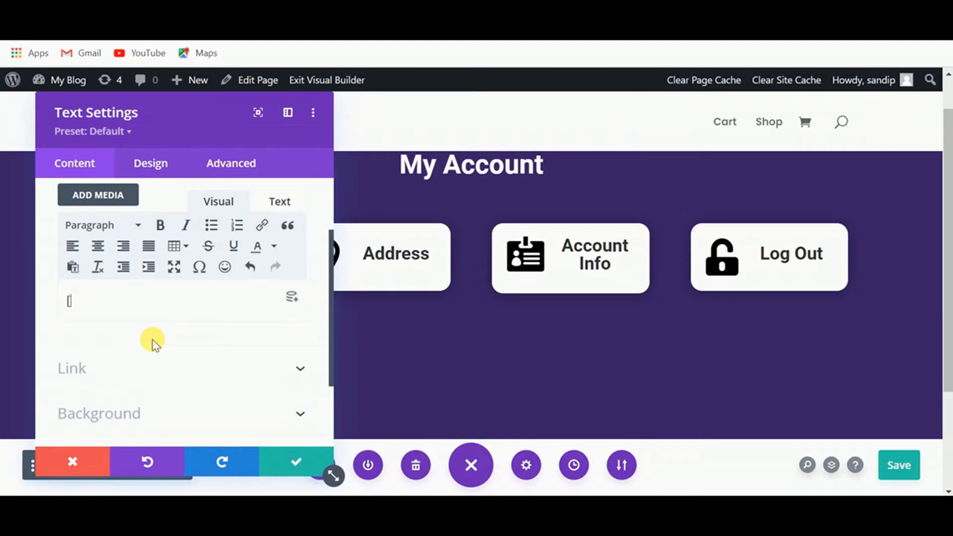
pyautogui.write('[woocommerce_my_account]')
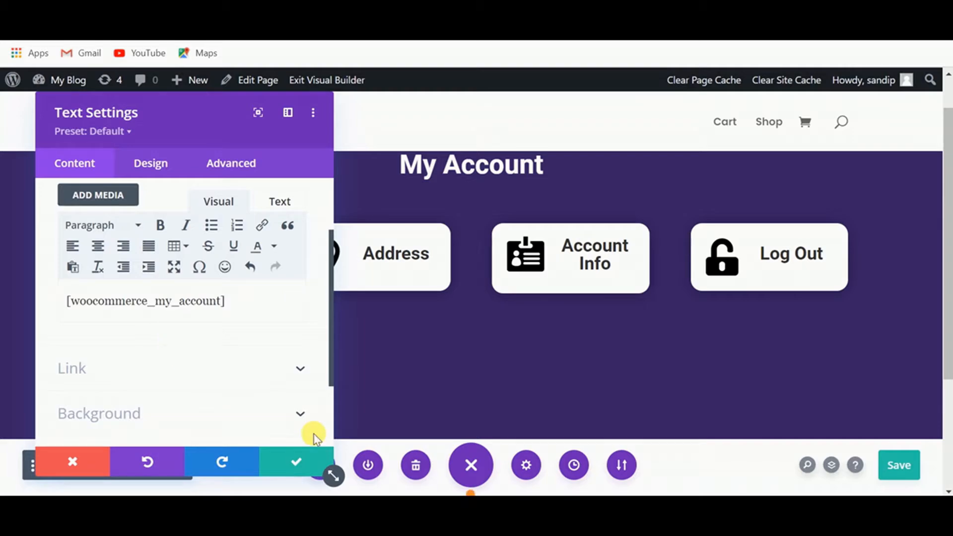
pyautogui.click(297, 464)
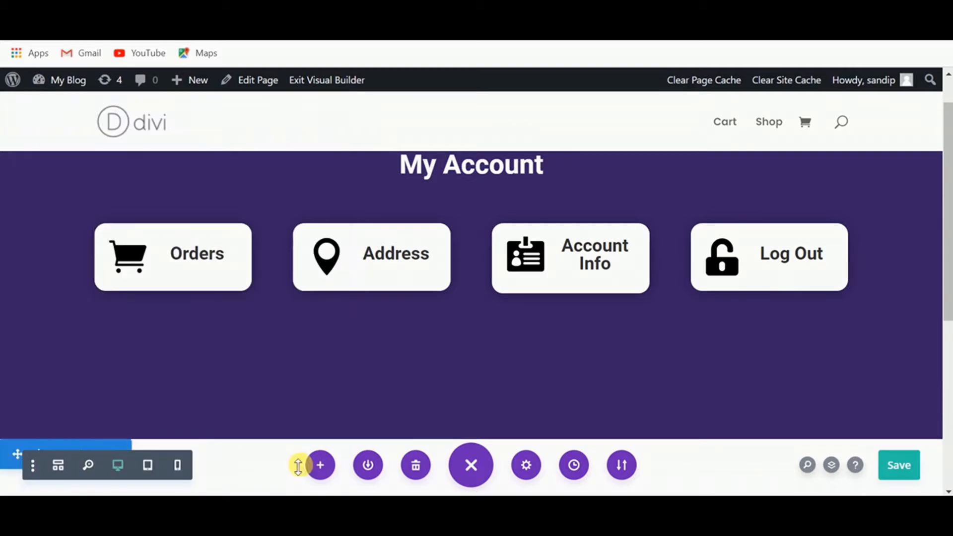
pyautogui.scroll(-4, 457, 393)
pyautogui.scroll(-2, 561, 366)
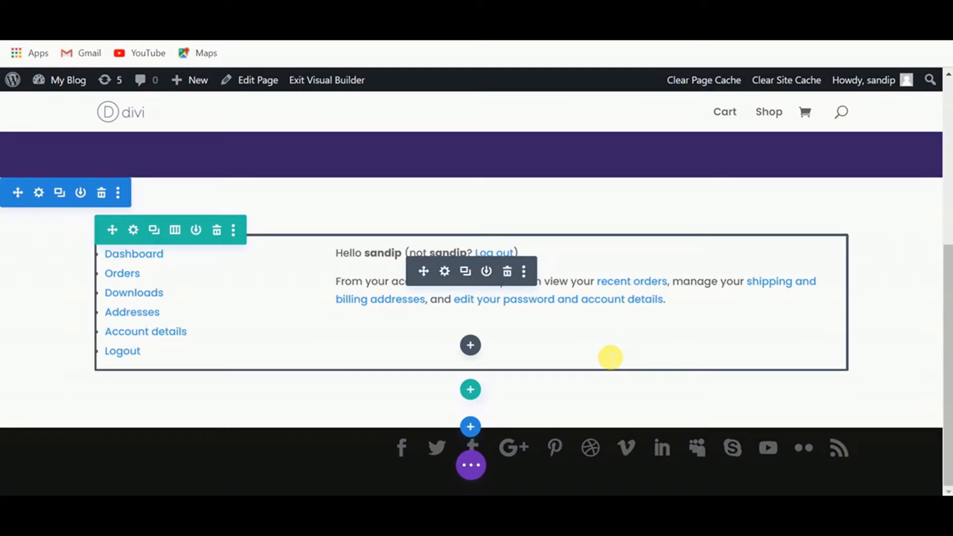
pyautogui.scroll(2, 611, 357)
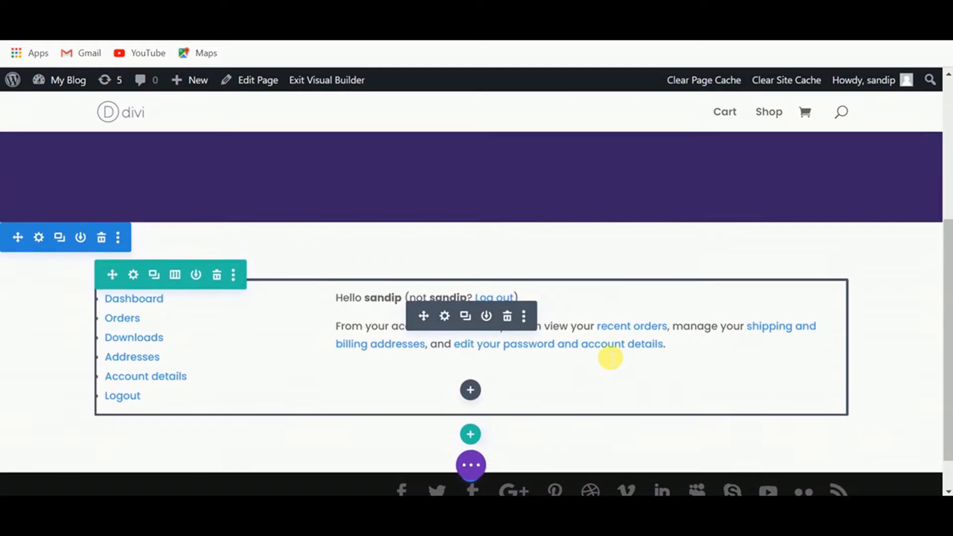
pyautogui.scroll(1, 610, 357)
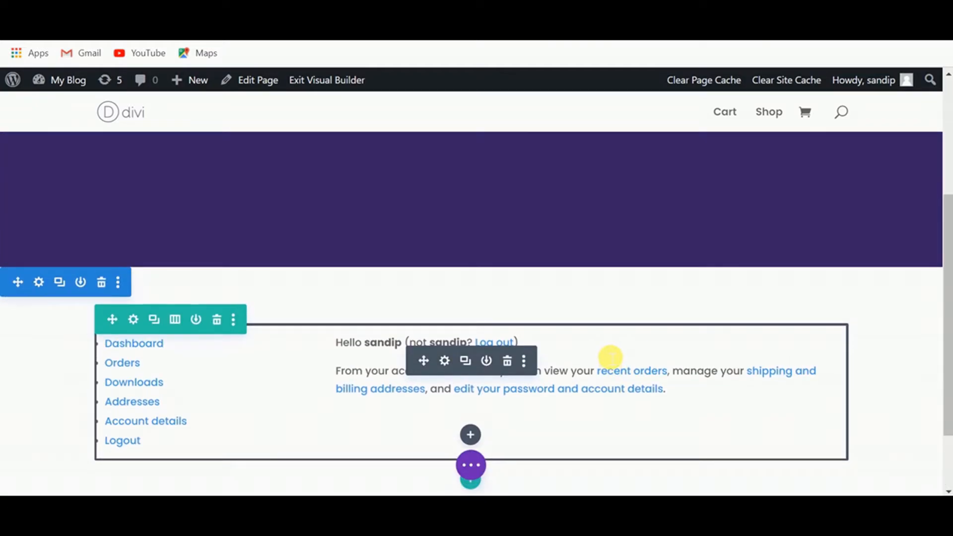
pyautogui.scroll(5, 611, 358)
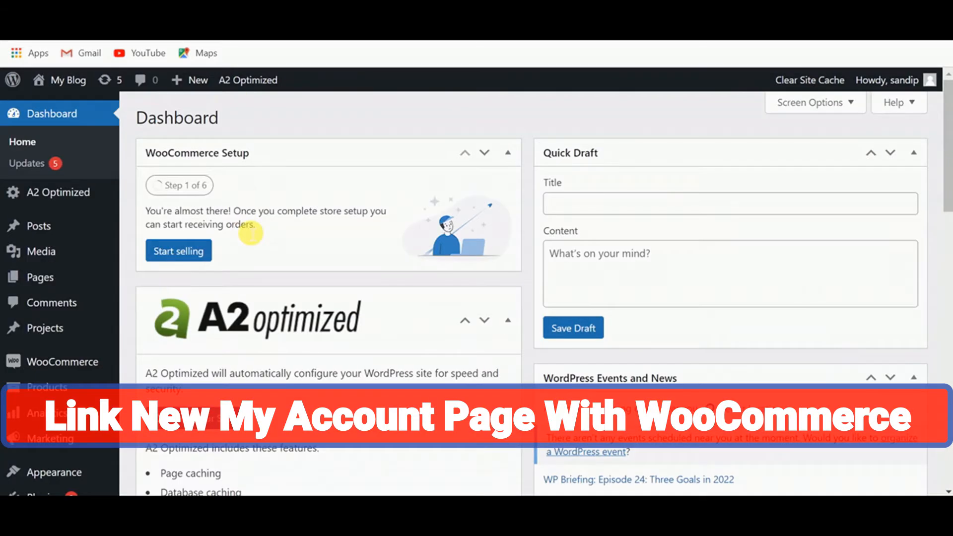
# Step: Open WooCommerce's advanced page setup settings from the WordPress dashboard
pyautogui.scroll(-3, 245, 226)
pyautogui.moveTo(94, 226)
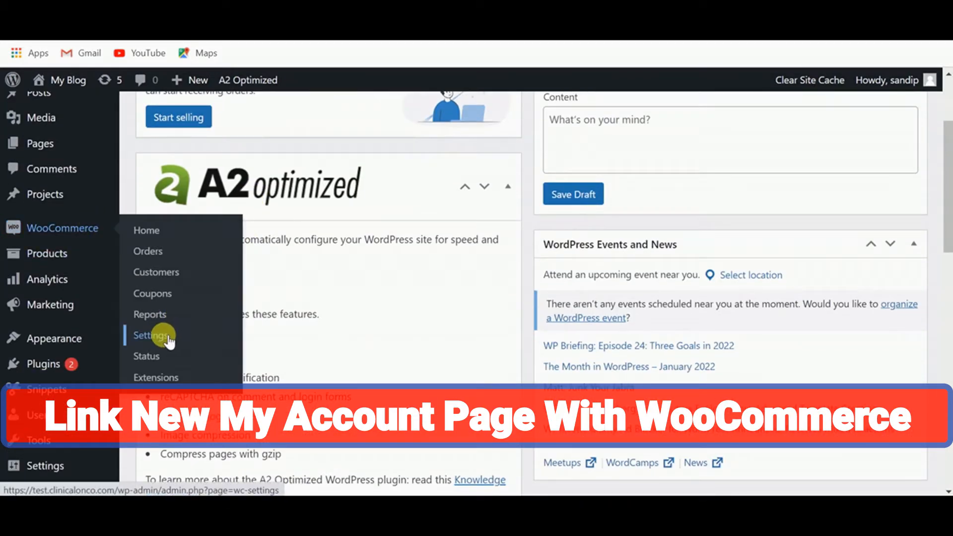
pyautogui.click(161, 337)
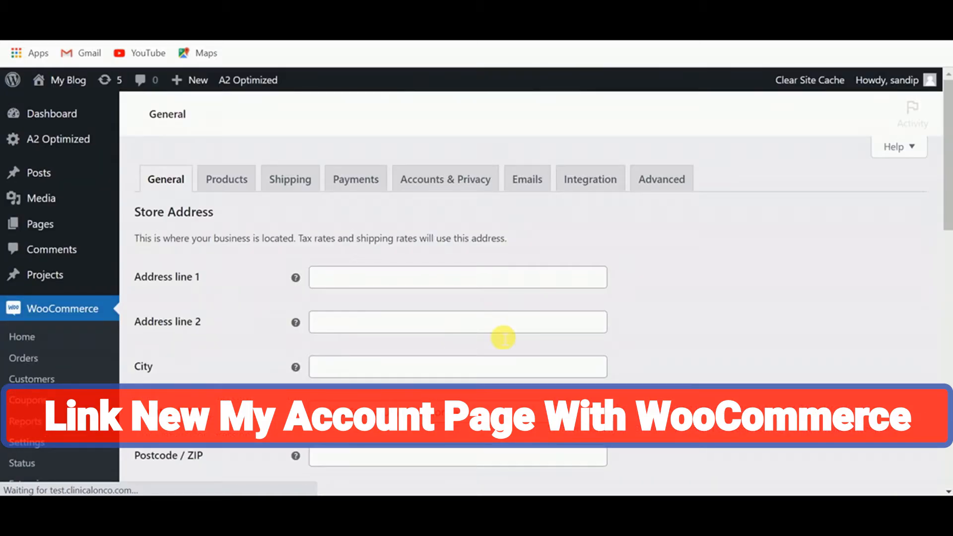
pyautogui.click(679, 183)
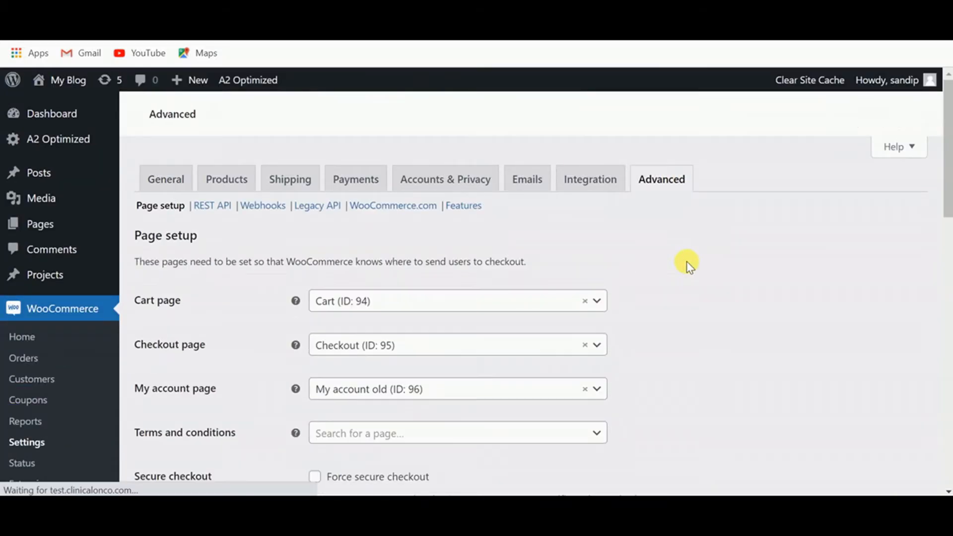
# Step: Assign "My Account (ID: 129)" as WooCommerce's My account page and save the changes
pyautogui.scroll(-4, 687, 265)
pyautogui.scroll(1, 687, 265)
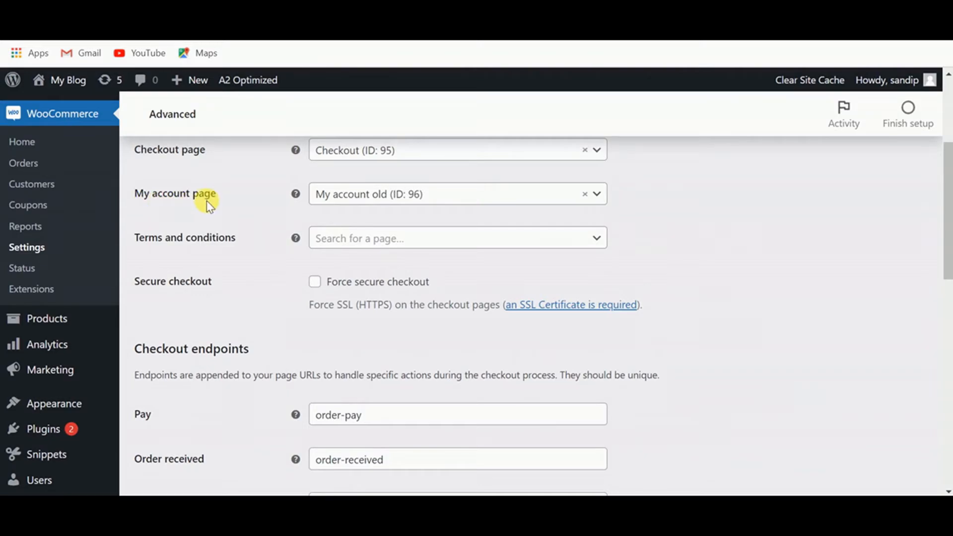
pyautogui.click(364, 194)
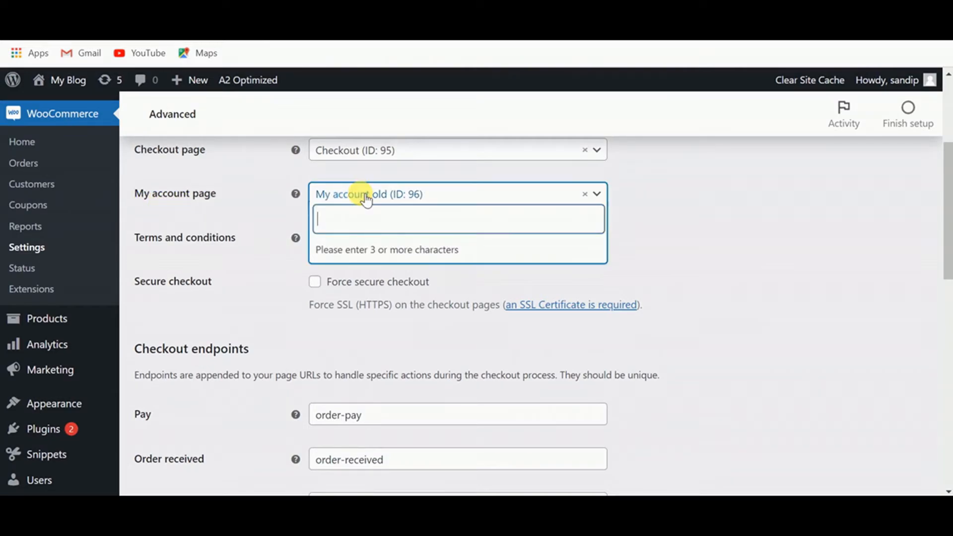
pyautogui.write('my acc')
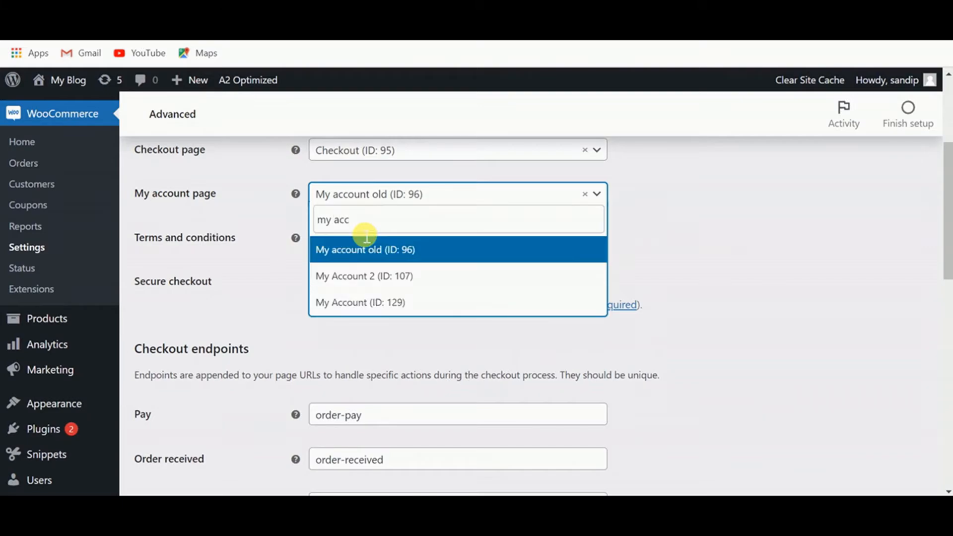
pyautogui.click(392, 308)
pyautogui.scroll(-10, 440, 319)
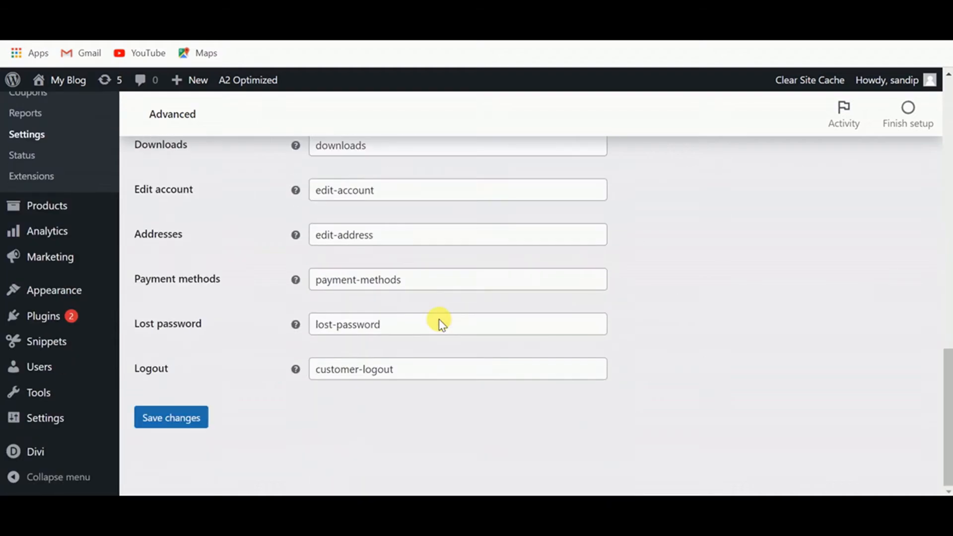
pyautogui.click(171, 419)
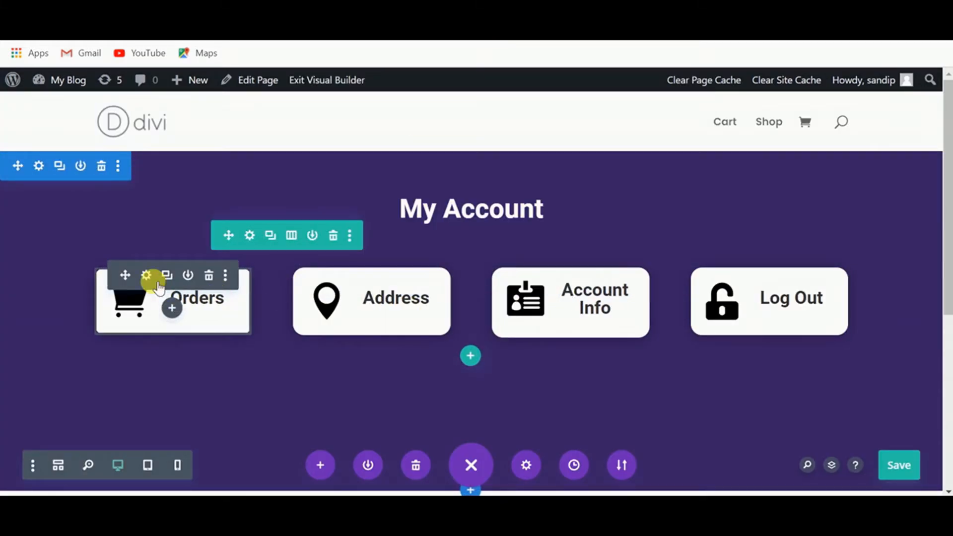
pyautogui.click(146, 275)
pyautogui.scroll(-5, 723, 285)
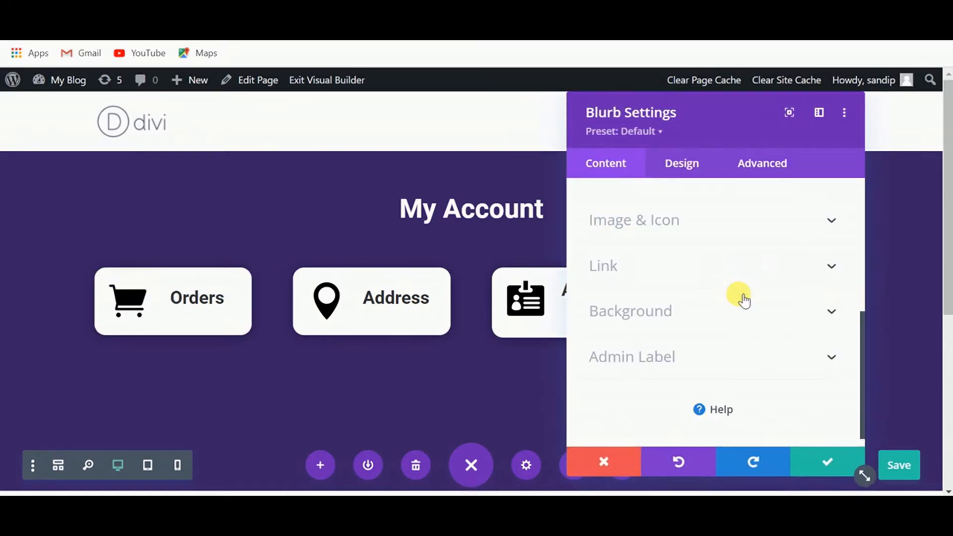
pyautogui.click(663, 277)
pyautogui.scroll(-2, 722, 334)
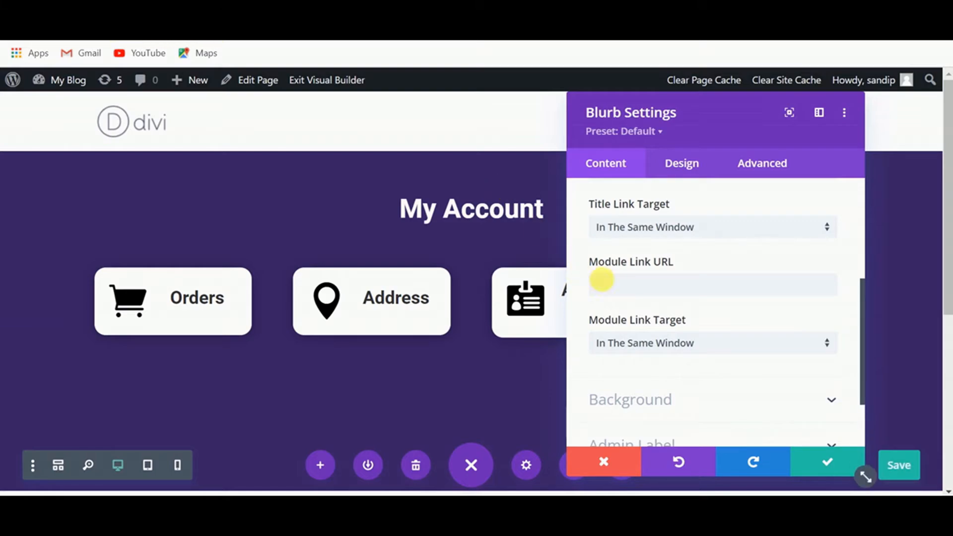
pyautogui.write('https://test.clinicalonco.com/my-account')
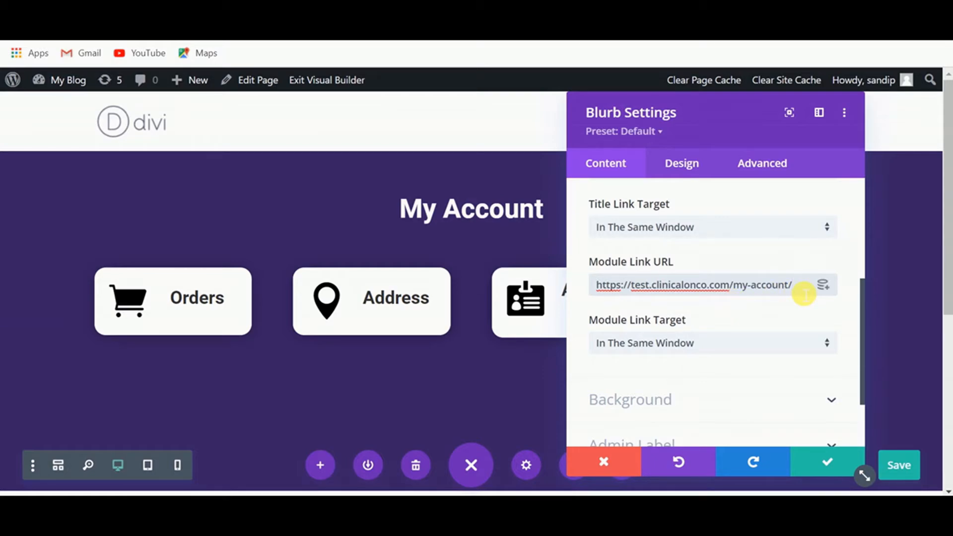
# Step: Append WooCommerce's "orders" account endpoint to the Orders blurb's module link URL and save the blurb
pyautogui.click(436, 11)
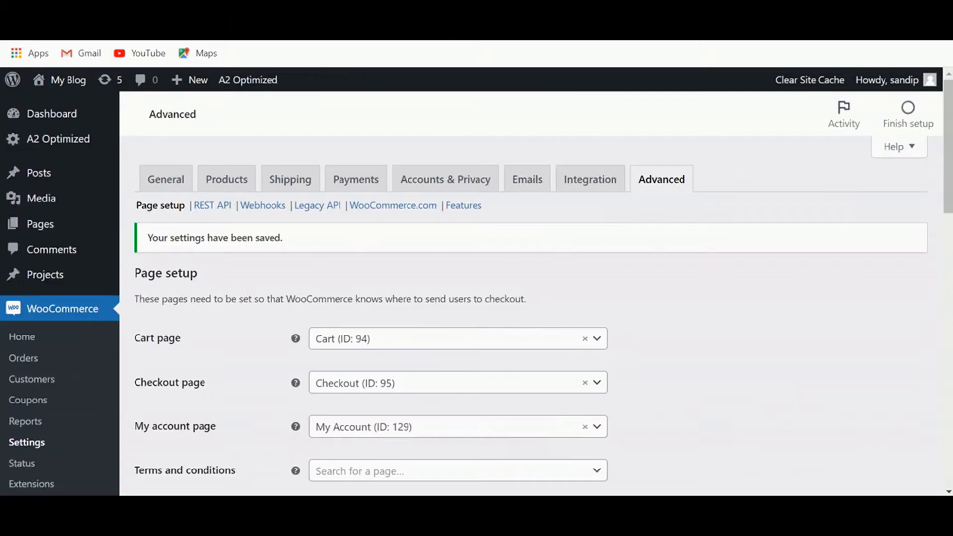
pyautogui.scroll(-2, 407, 255)
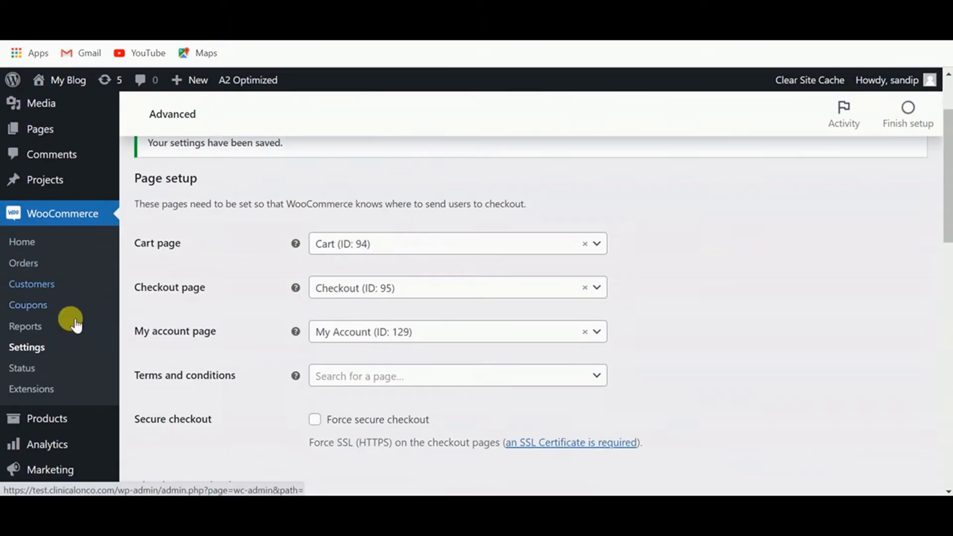
pyautogui.scroll(2, 478, 195)
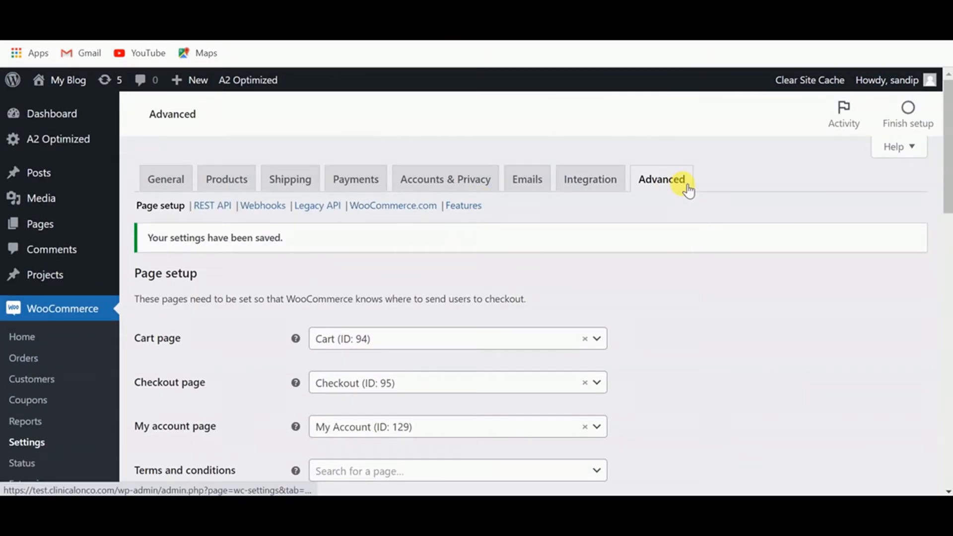
pyautogui.scroll(-10, 680, 243)
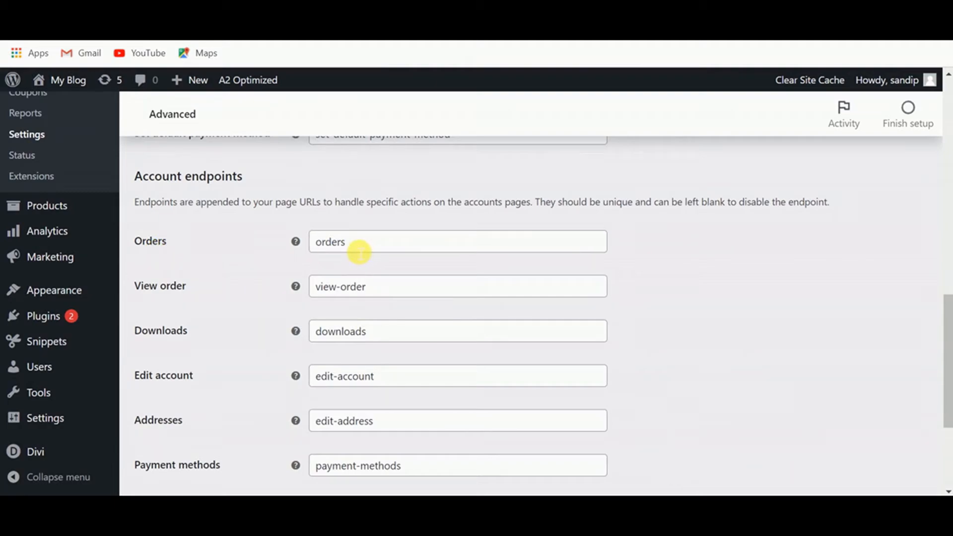
pyautogui.moveTo(359, 252); pyautogui.dragTo(325, 248)
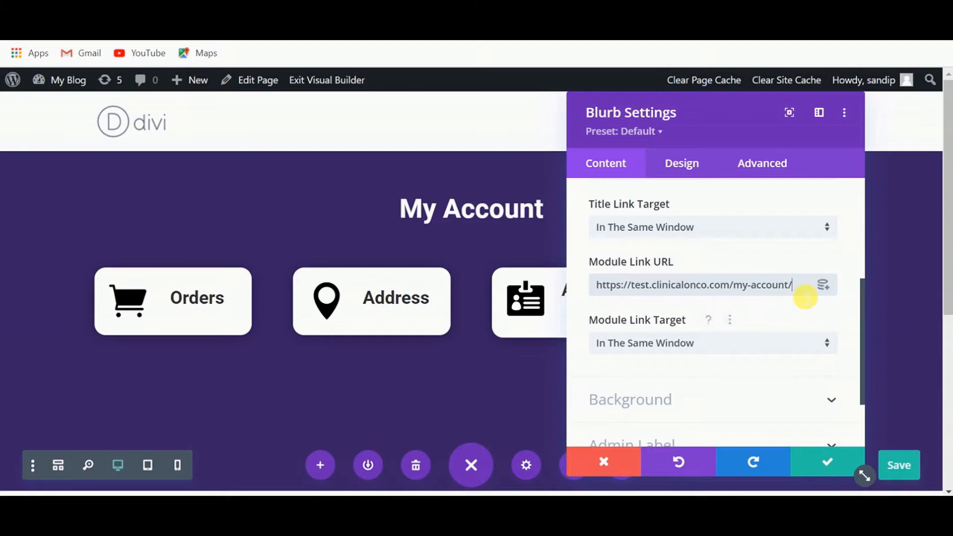
pyautogui.click(823, 460)
pyautogui.moveTo(350, 298)
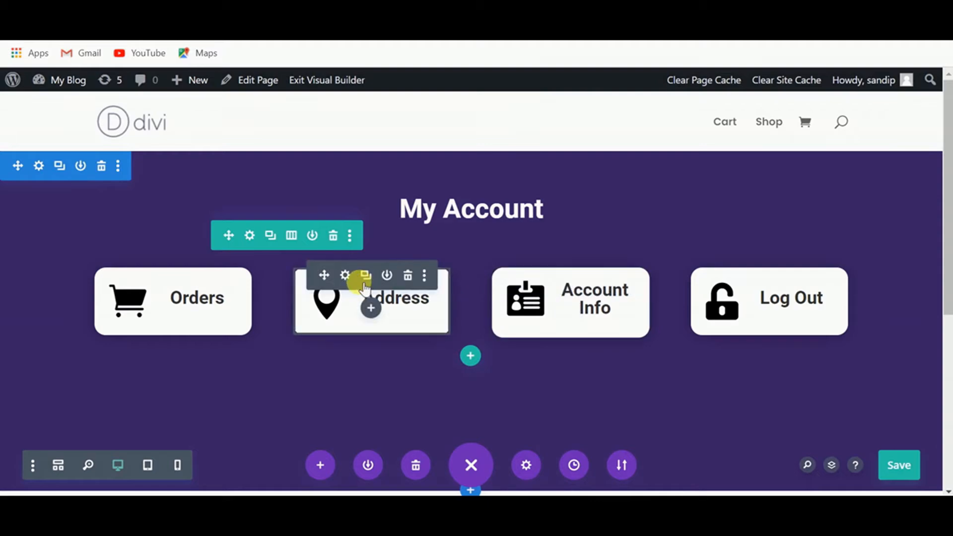
pyautogui.click(345, 276)
pyautogui.scroll(-5, 663, 323)
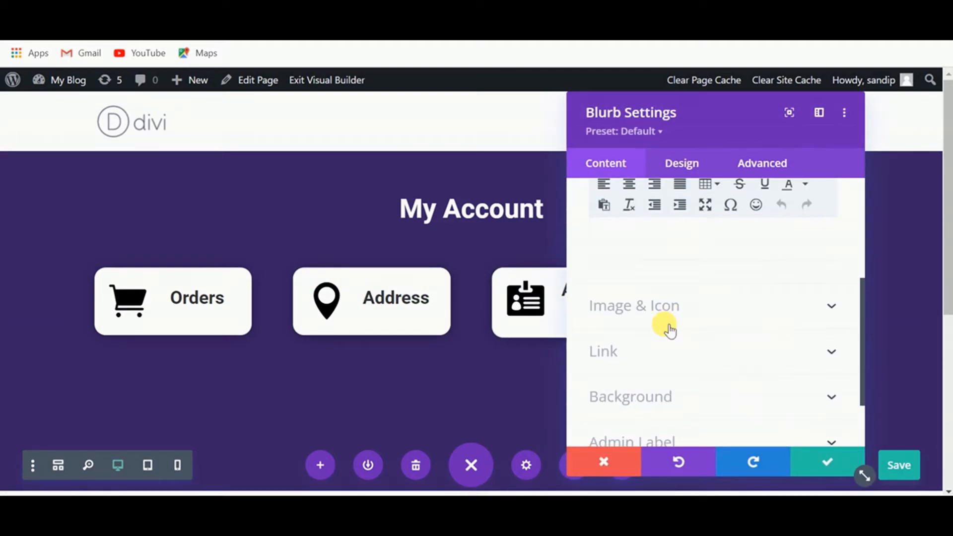
pyautogui.click(665, 349)
pyautogui.scroll(-1, 651, 340)
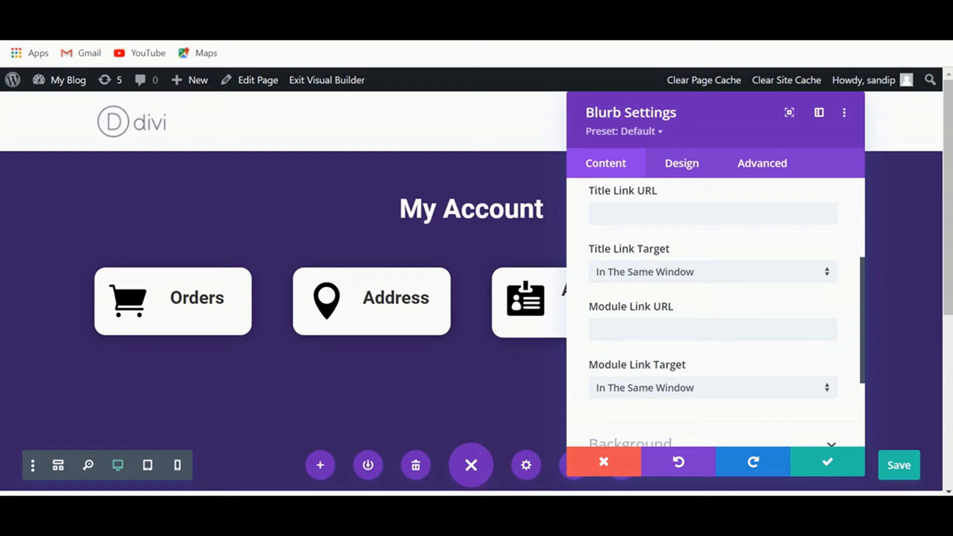
pyautogui.click(624, 334)
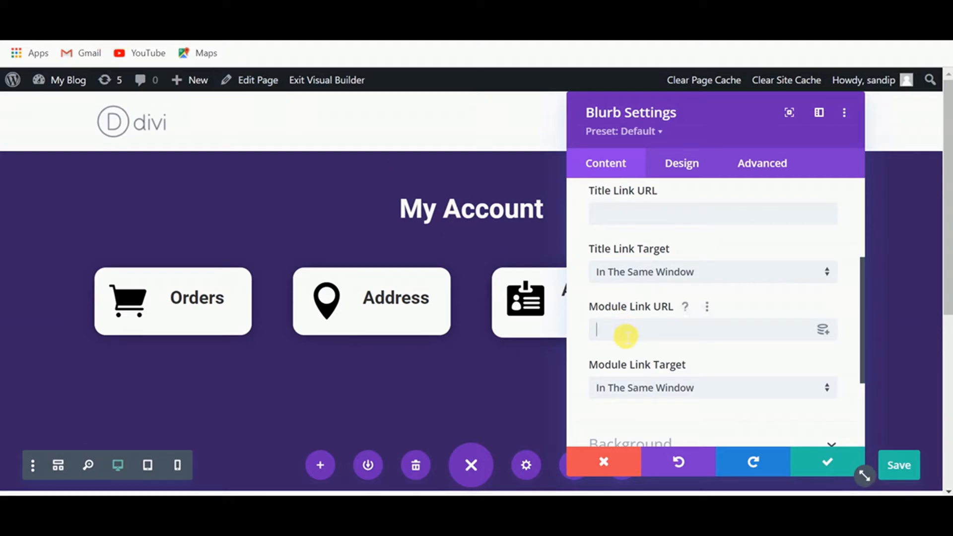
pyautogui.write('https://test.clinicalonco.com/my-account/')
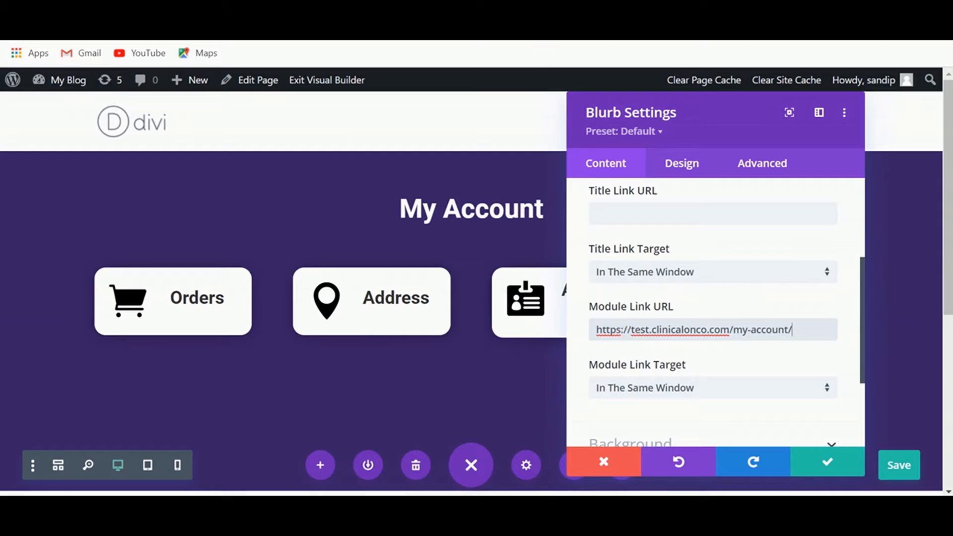
# Step: Copy the "edit-address" endpoint from WooCommerce's account endpoints, append it to the Address blurb's module link URL, and save the blurb
pyautogui.click(437, 9)
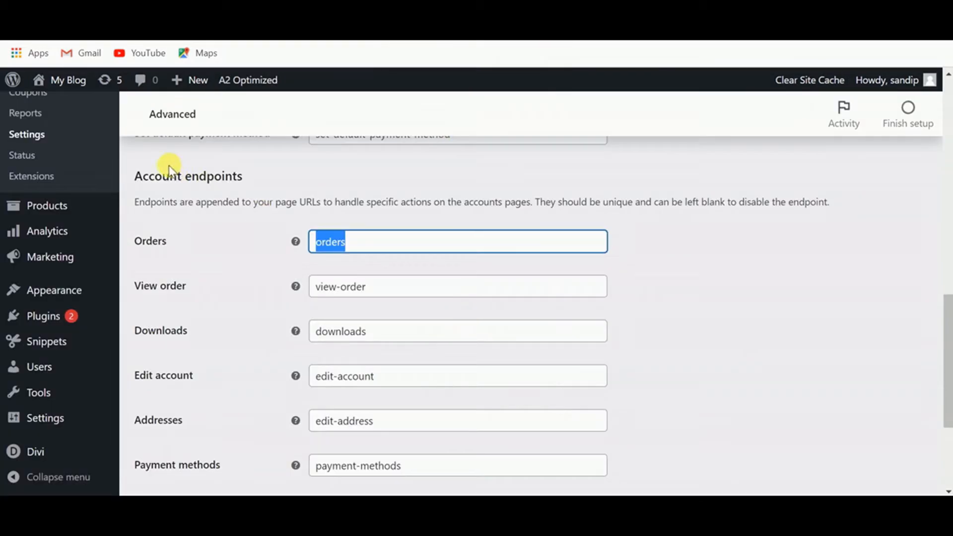
pyautogui.scroll(-1, 271, 371)
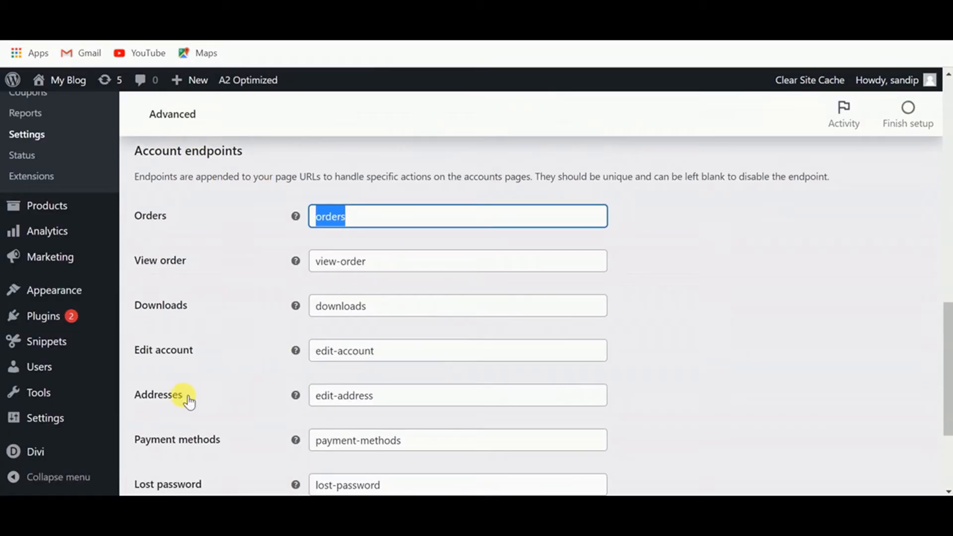
pyautogui.click(364, 399)
pyautogui.moveTo(383, 395); pyautogui.dragTo(308, 395)
pyautogui.hotkey('ctrl', 'c')
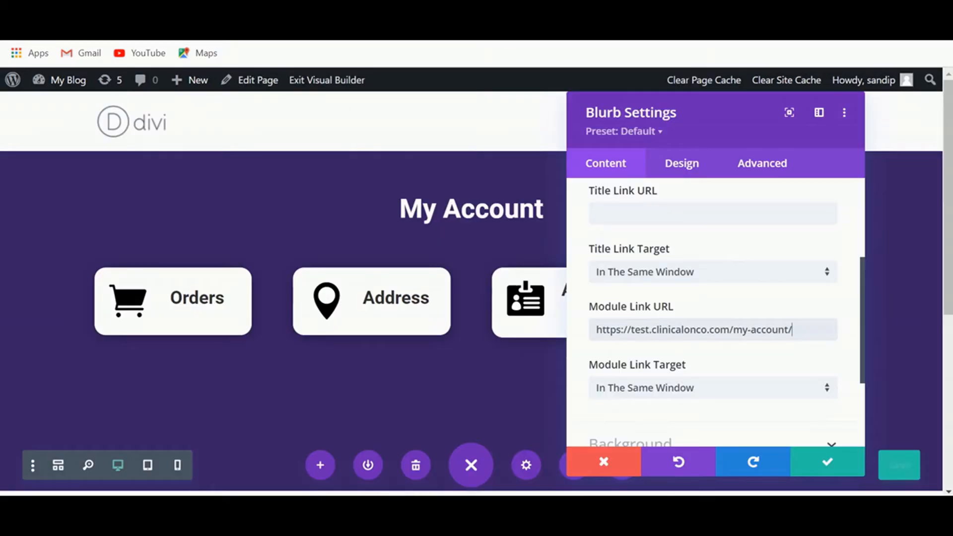
pyautogui.click(804, 333)
pyautogui.hotkey('ctrl', 'v')
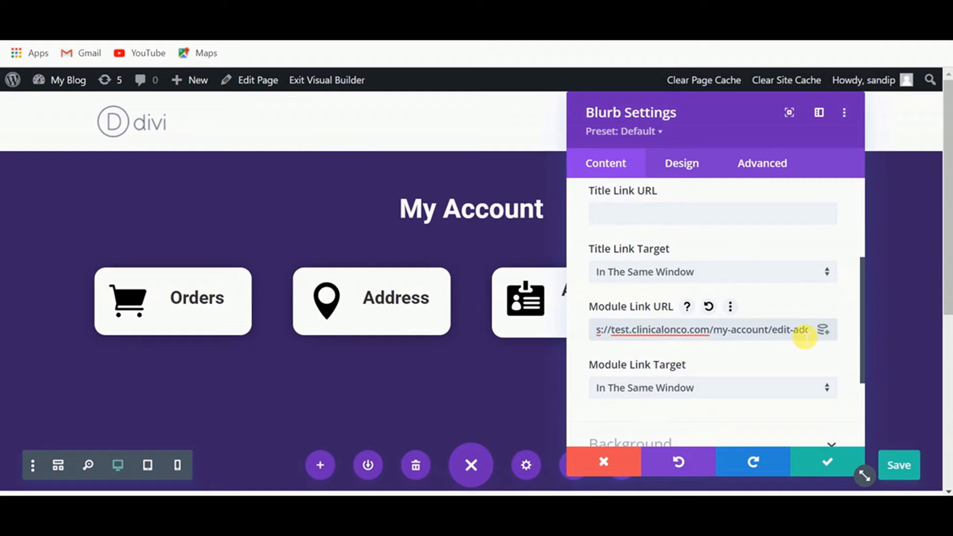
pyautogui.click(820, 464)
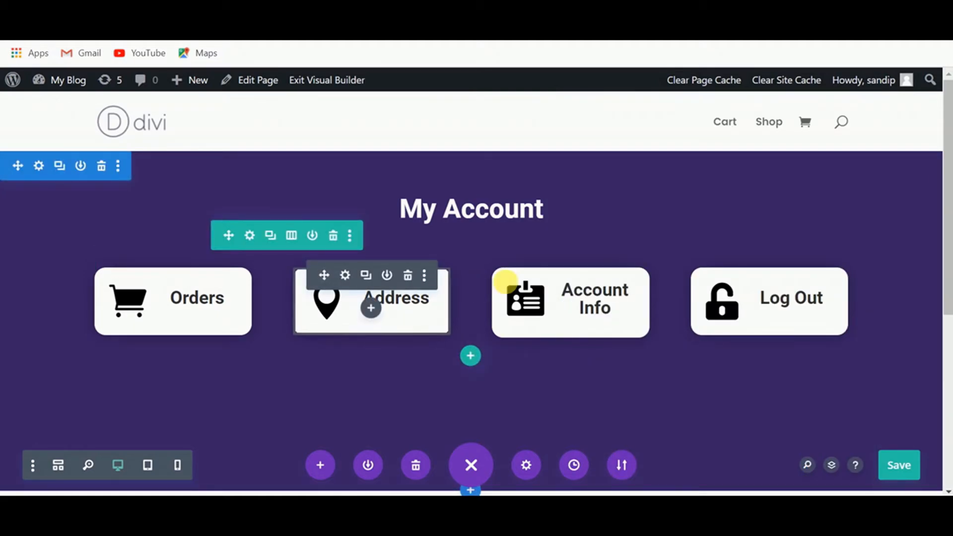
pyautogui.click(544, 276)
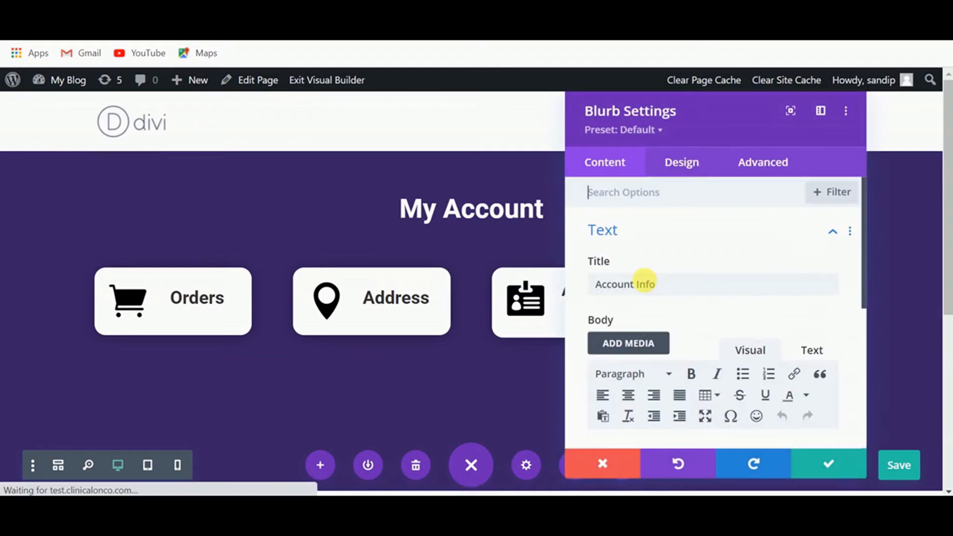
pyautogui.click(719, 229)
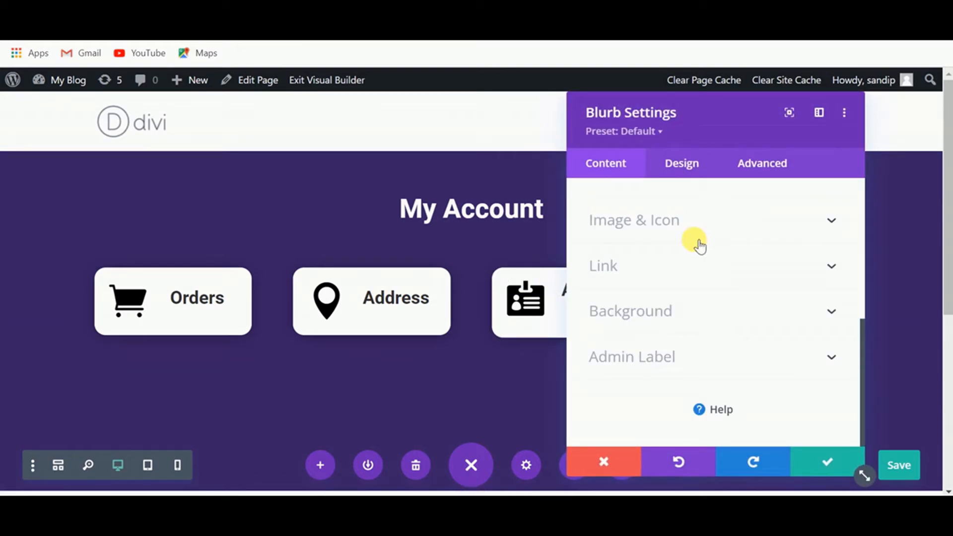
pyautogui.click(659, 266)
pyautogui.click(632, 370)
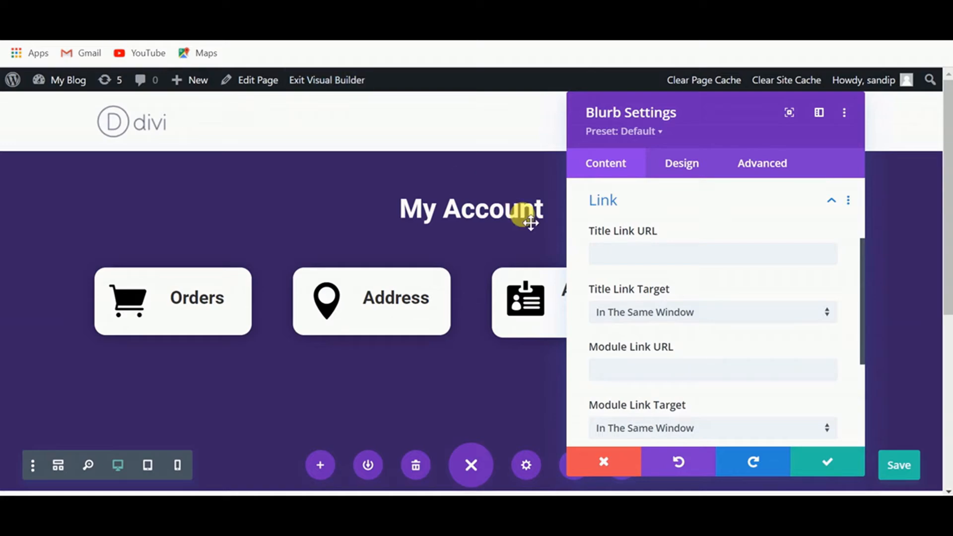
pyautogui.click(635, 380)
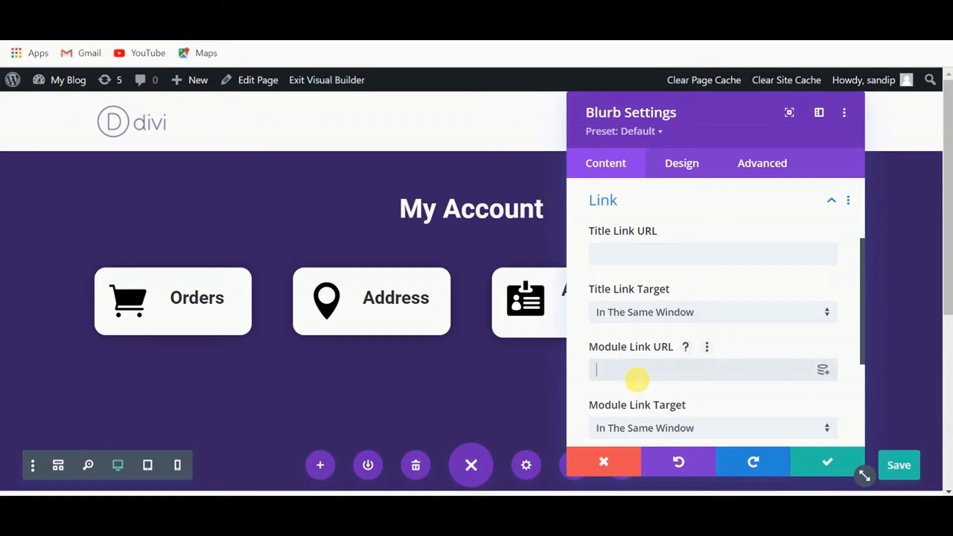
pyautogui.write('https://test.clinicalonco.com/my-account/')
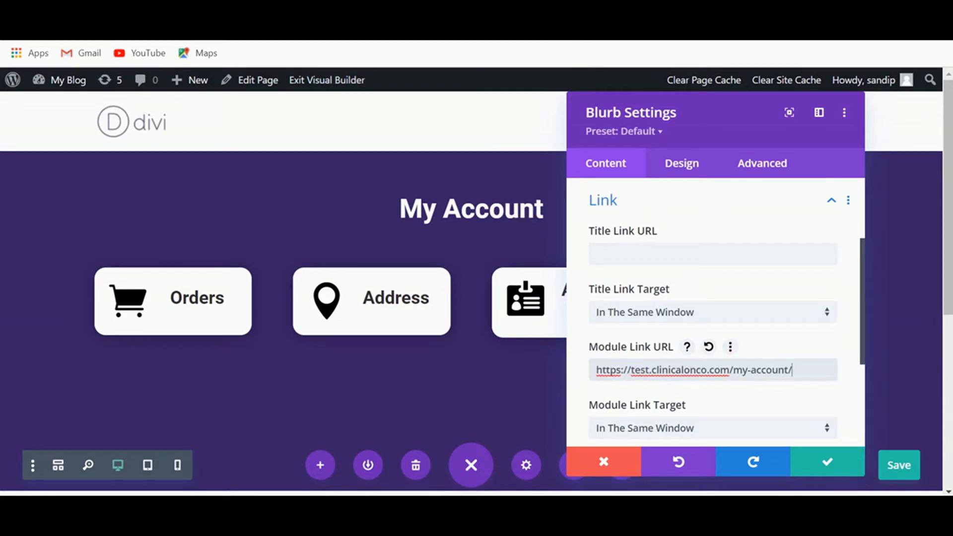
# Step: Copy the "edit-account" endpoint from WooCommerce's account endpoints, append it to the Account Info blurb's module link URL, and save the blurb
pyautogui.click(466, 10)
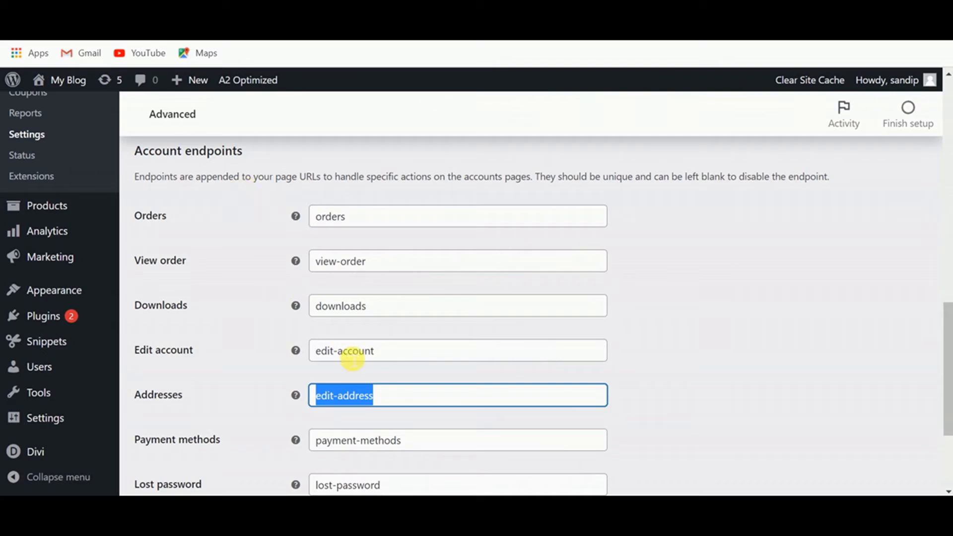
pyautogui.click(389, 356)
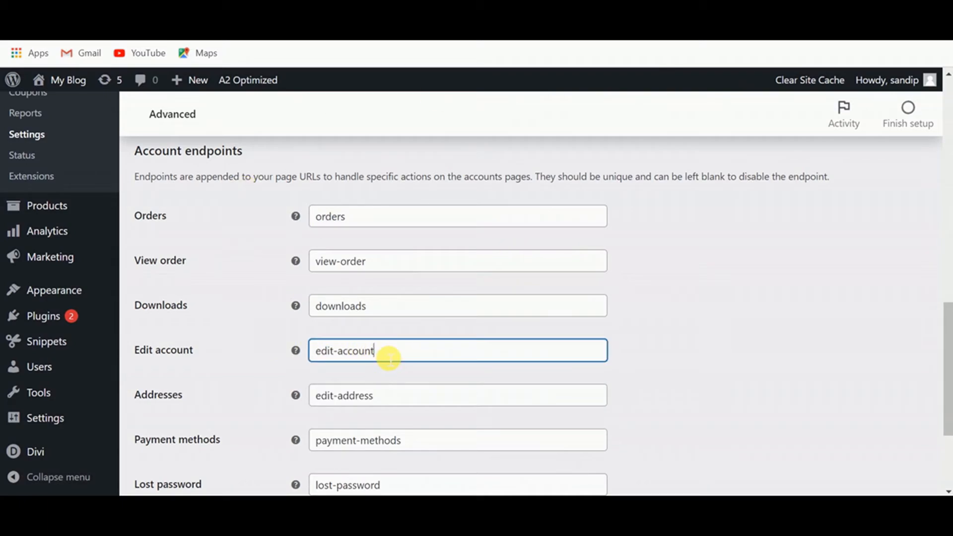
pyautogui.hotkey('shift', 'Left')
pyautogui.hotkey('shift', 'Left')
pyautogui.hotkey('shift', 'Left')
pyautogui.hotkey('shift', 'Left')
pyautogui.hotkey('shift', 'Left')
pyautogui.hotkey('shift', 'Left')
pyautogui.hotkey('shift', 'Left')
pyautogui.hotkey('shift', 'Left')
pyautogui.hotkey('shift', 'Left')
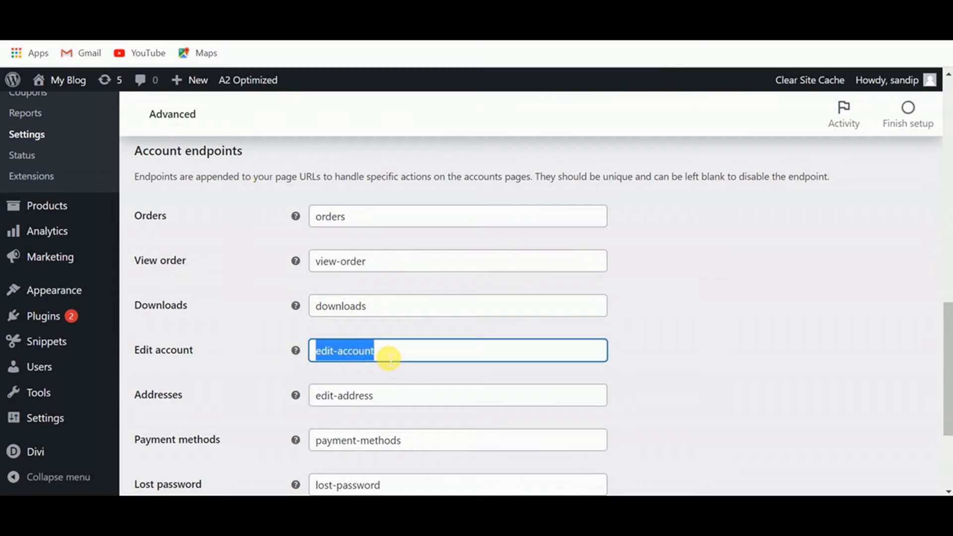
pyautogui.click(586, 11)
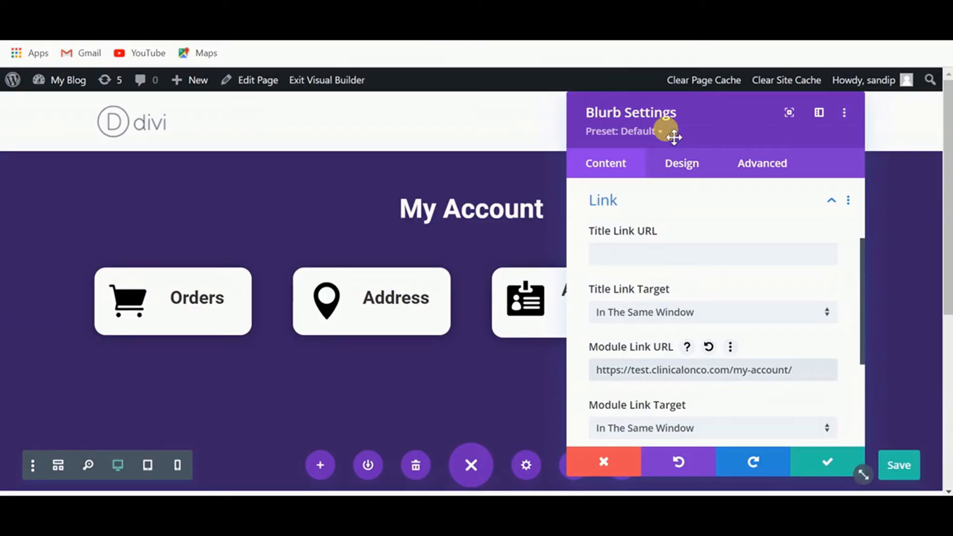
pyautogui.write('edit-account')
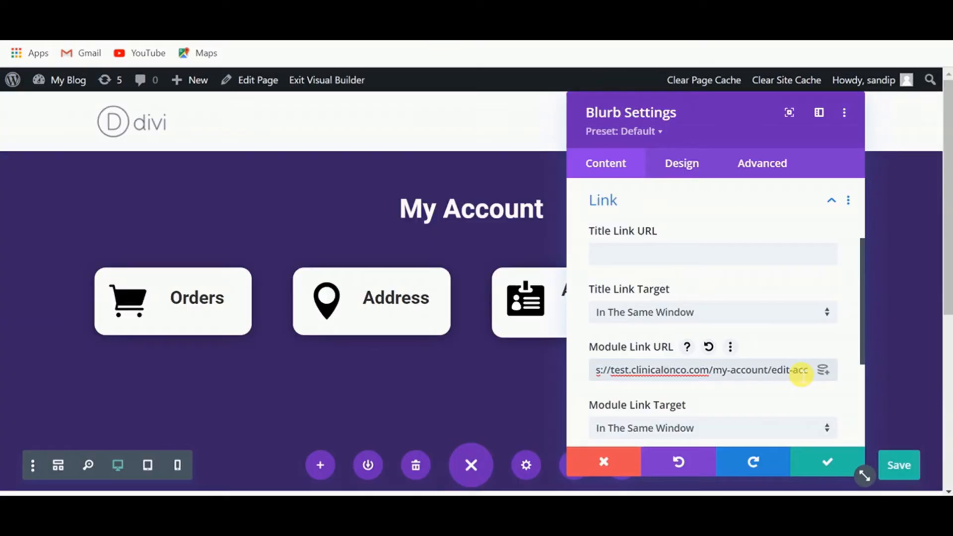
pyautogui.click(824, 463)
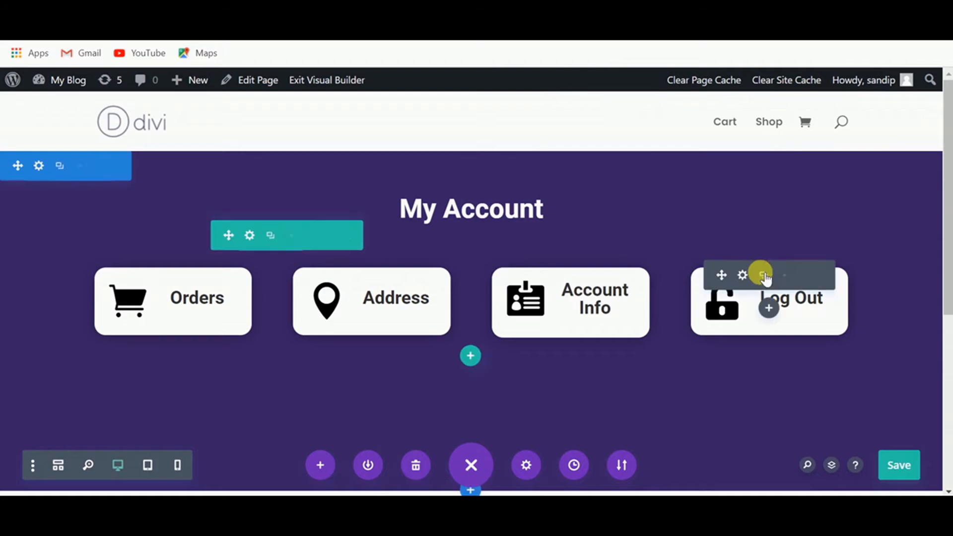
pyautogui.click(743, 275)
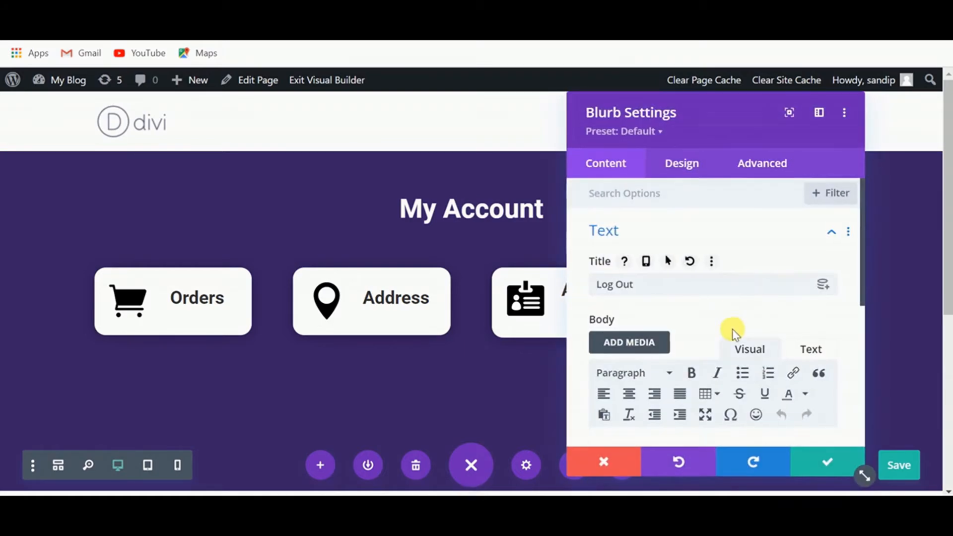
pyautogui.scroll(-5, 724, 339)
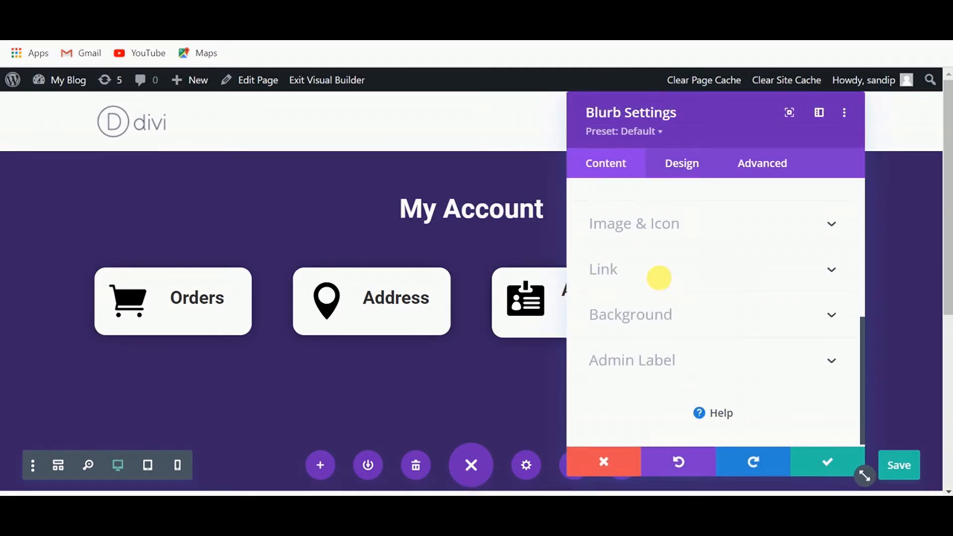
pyautogui.click(659, 277)
pyautogui.click(669, 373)
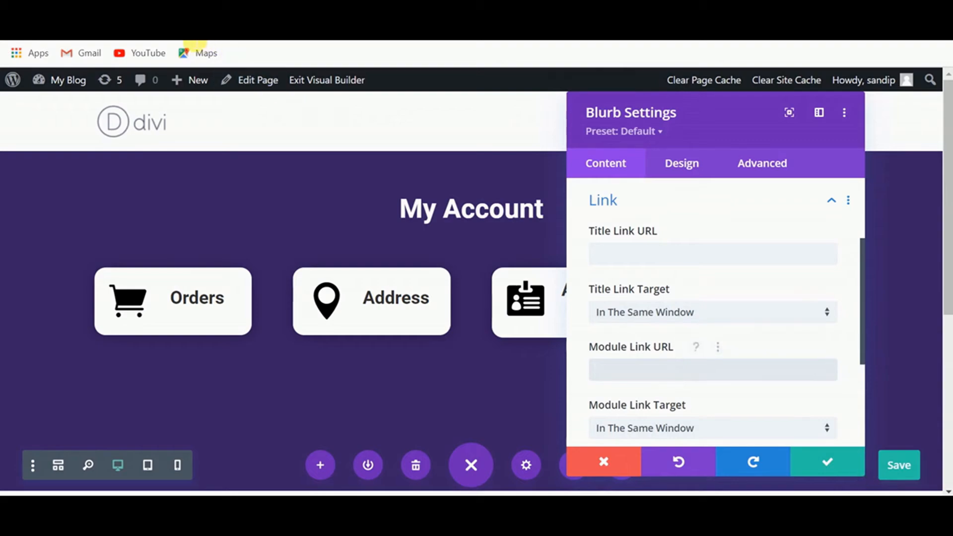
pyautogui.click(114, 34)
pyautogui.click(650, 381)
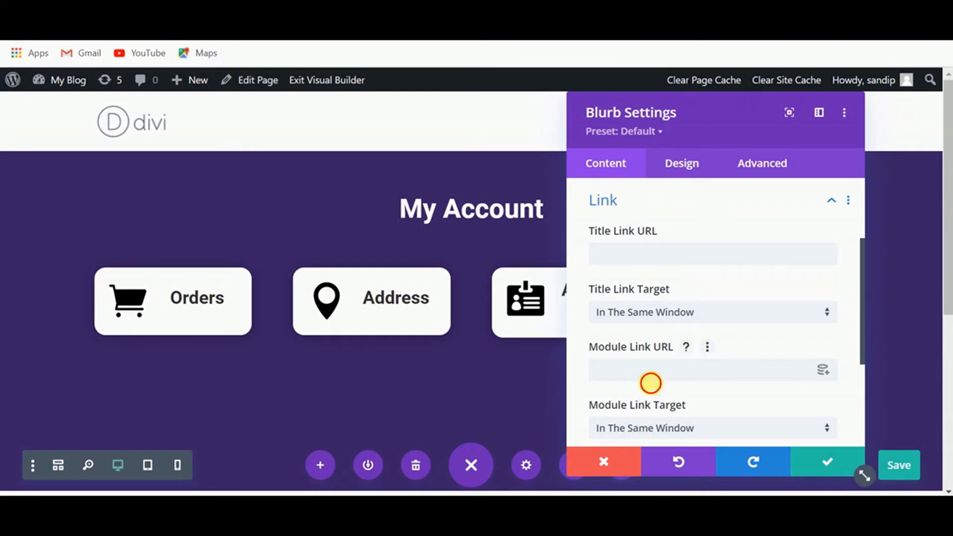
pyautogui.write('https://test.clickoptimize.com/my-account/')
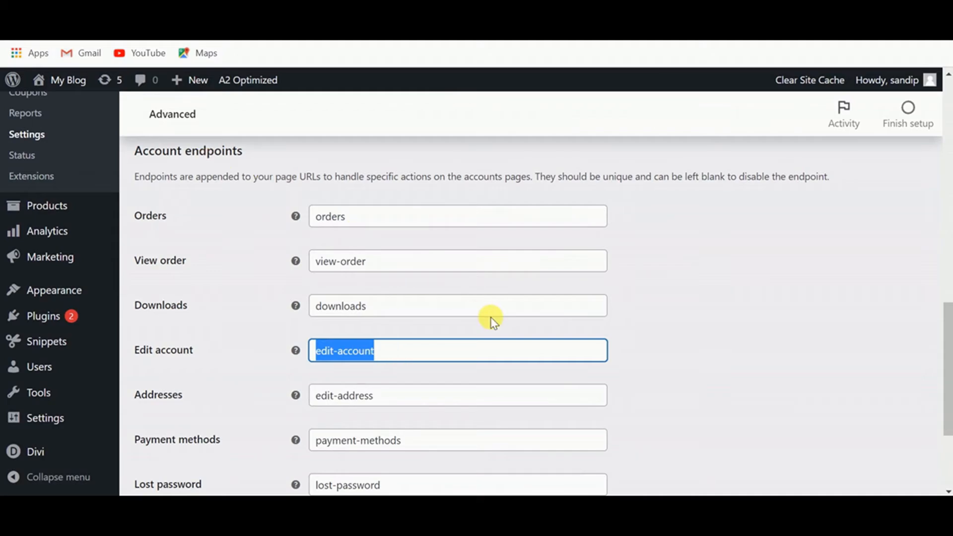
# Step: Append WooCommerce's "customer-logout" endpoint to the Log Out blurb's module link URL, then save the blurb and the page
pyautogui.scroll(-3, 494, 321)
pyautogui.moveTo(419, 377); pyautogui.dragTo(315, 372)
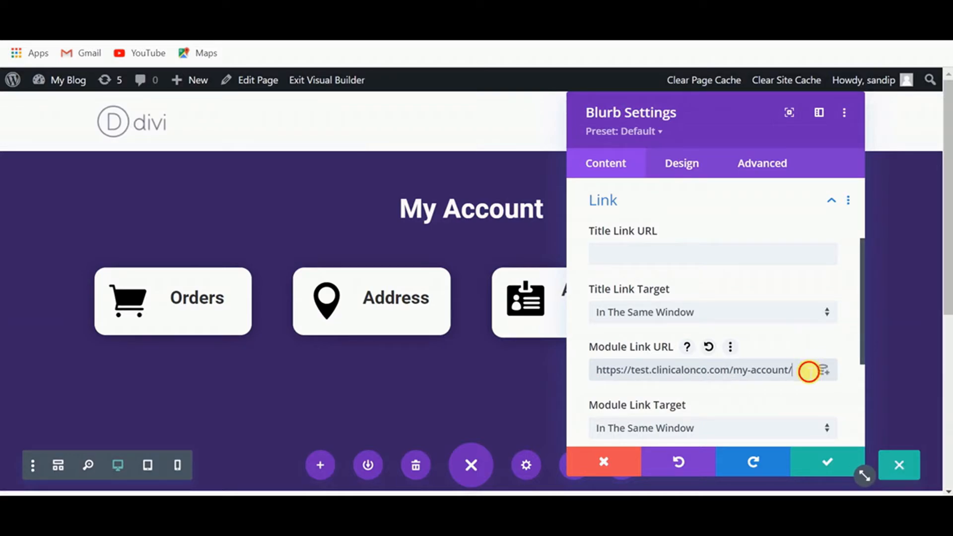
pyautogui.write('customer-logout')
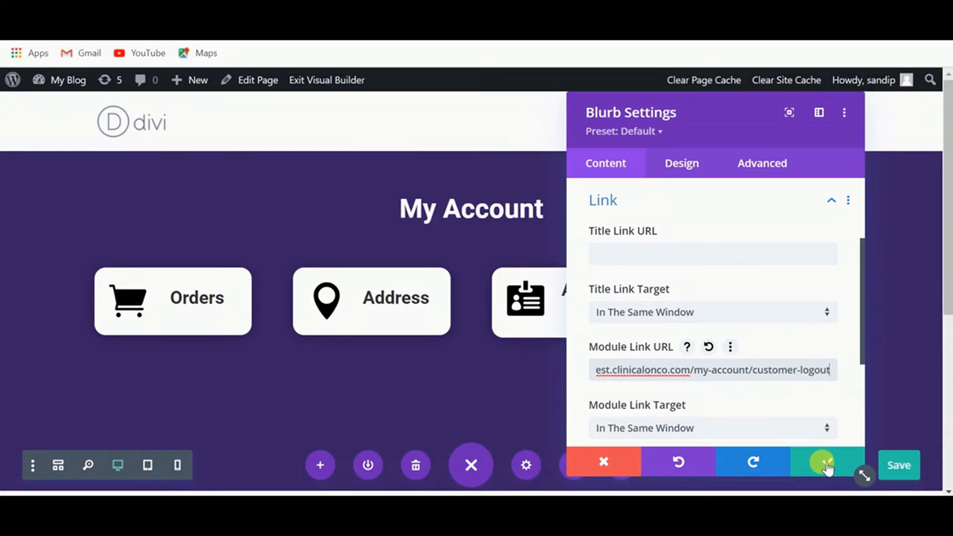
pyautogui.click(826, 464)
pyautogui.click(900, 466)
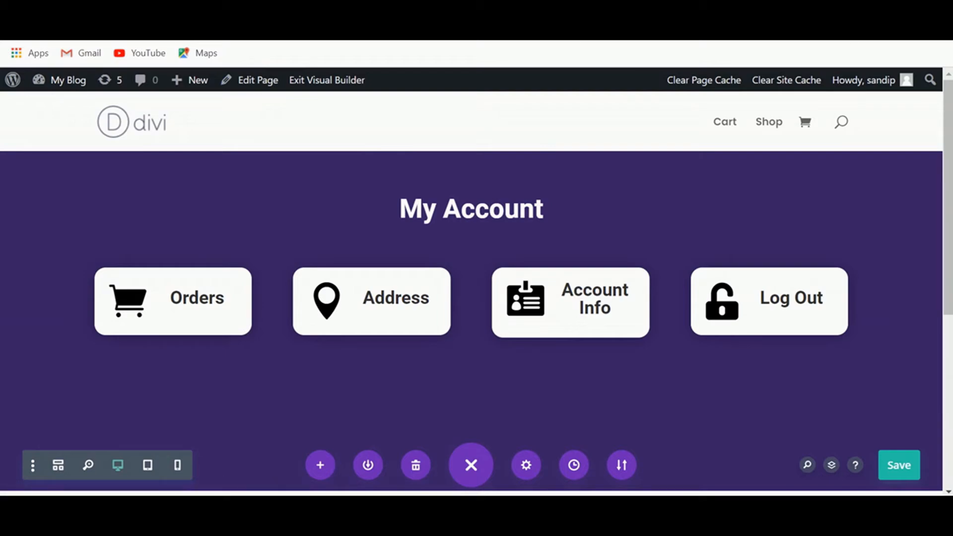
pyautogui.hotkey('ctrl', 't')
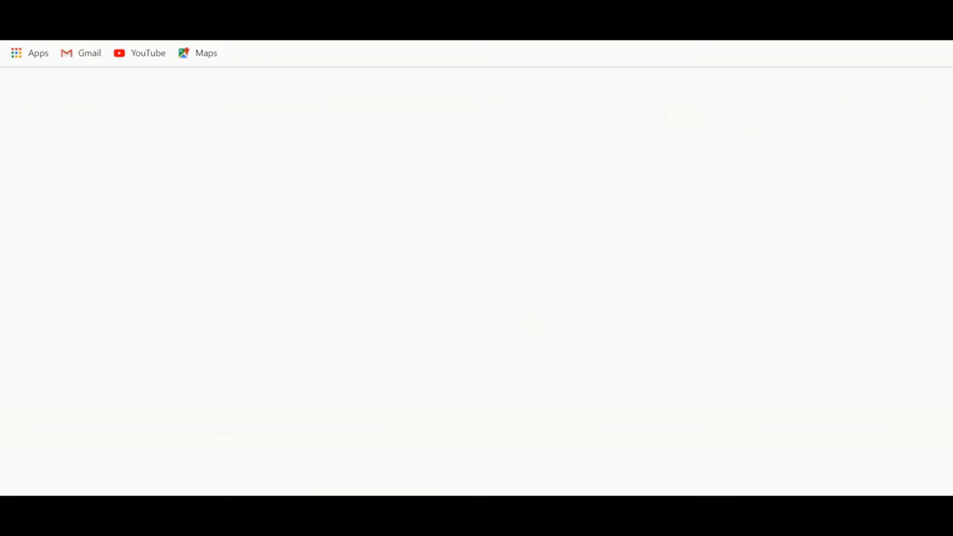
pyautogui.click(535, 37)
pyautogui.write('https://test.clinicalonco.com/my-account/')
pyautogui.press('Return')
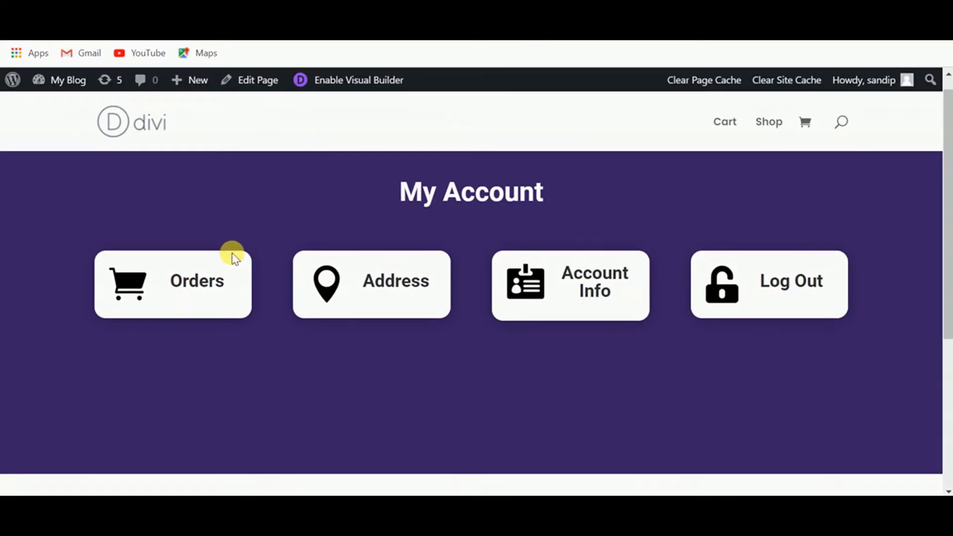
# Step: Test the Orders and Address blurb links on the published page and check the account content each one opens
pyautogui.scroll(-2, 251, 325)
pyautogui.click(203, 231)
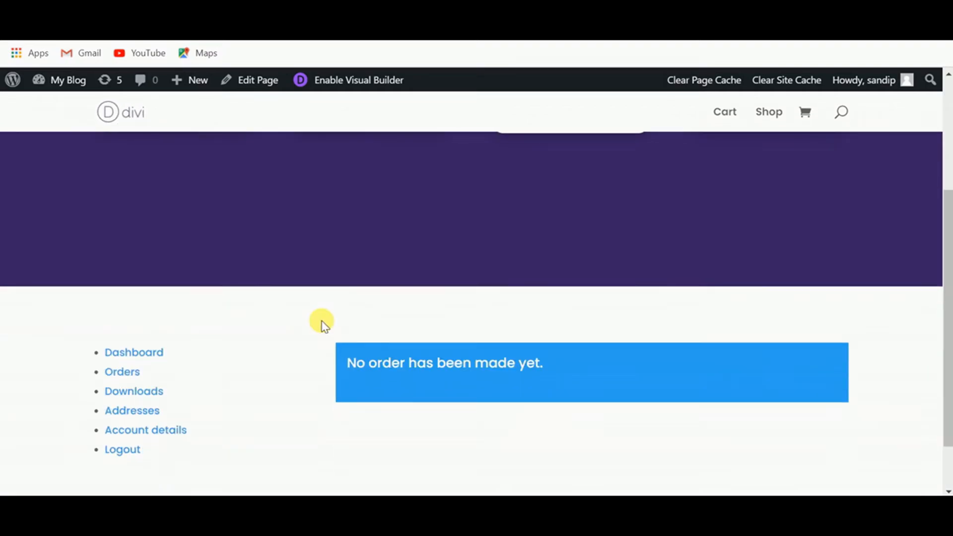
pyautogui.scroll(2, 470, 370)
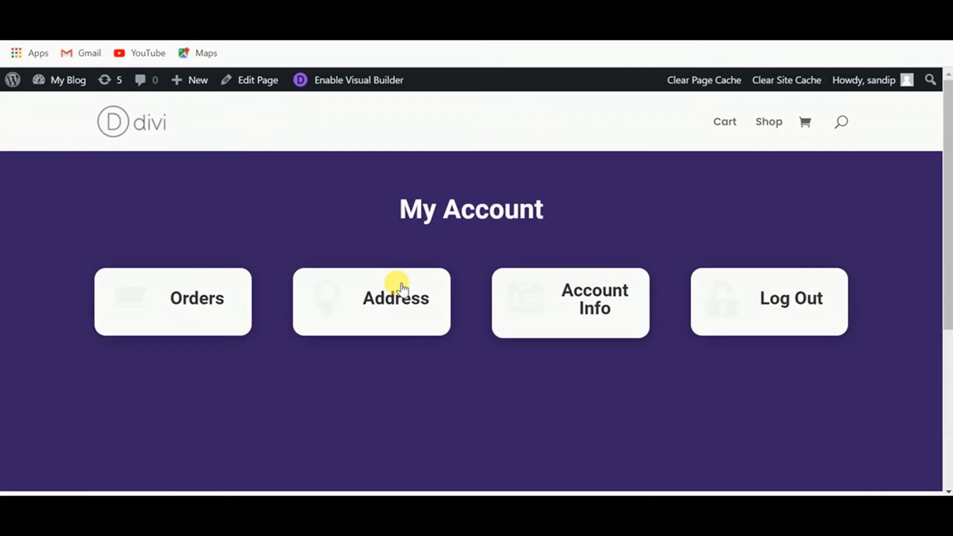
pyautogui.scroll(3, 399, 287)
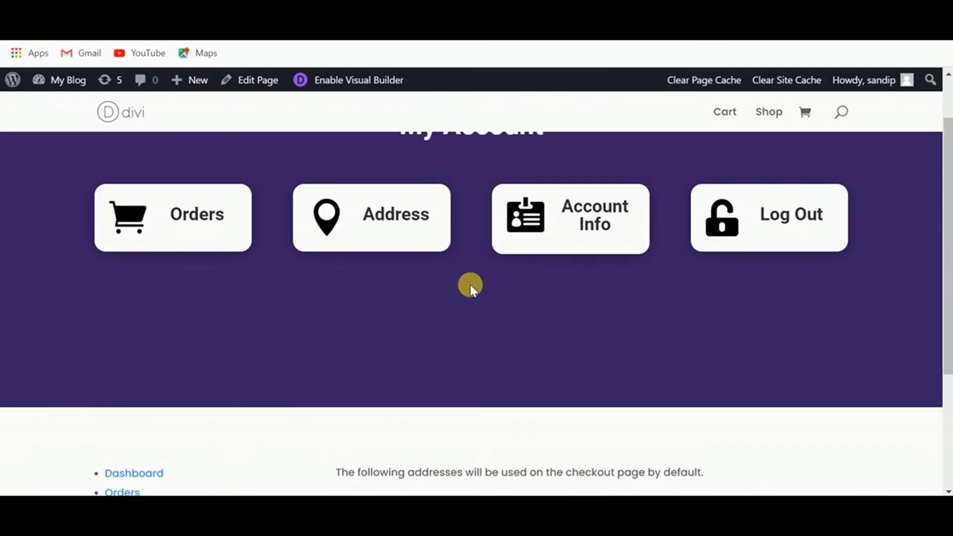
pyautogui.scroll(5, 469, 284)
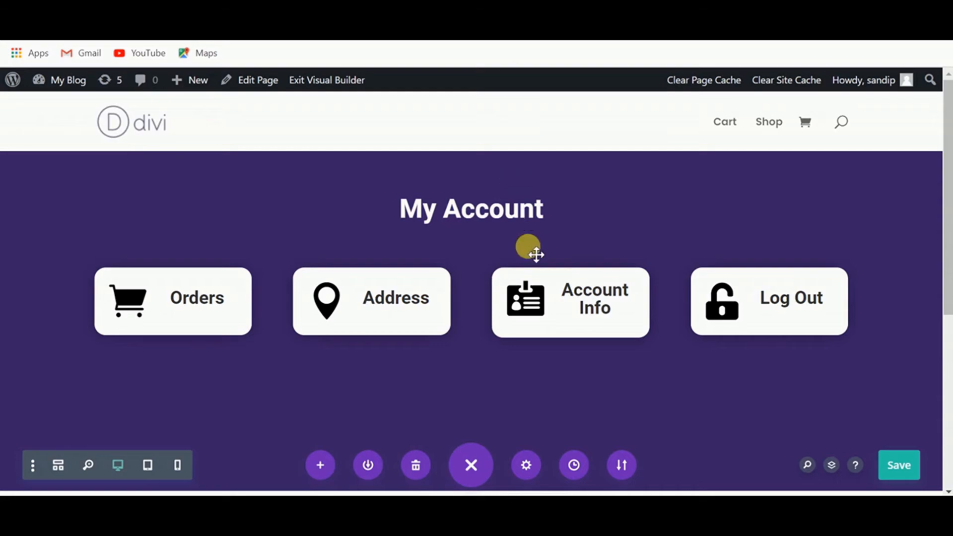
# Step: Switch to Notepad and copy all the custom CSS that hides the WooCommerce account navigation and widens the account content
pyautogui.scroll(-6, 530, 251)
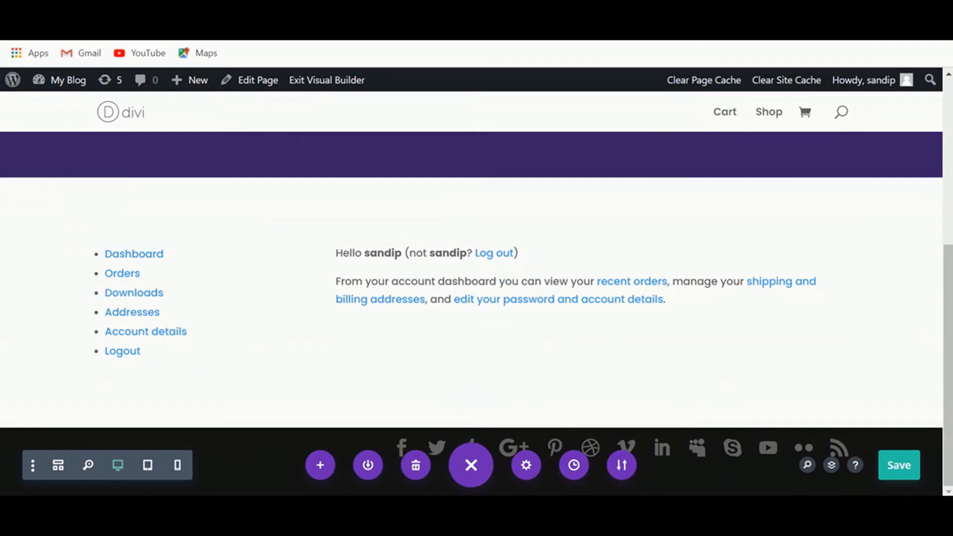
pyautogui.click(462, 510)
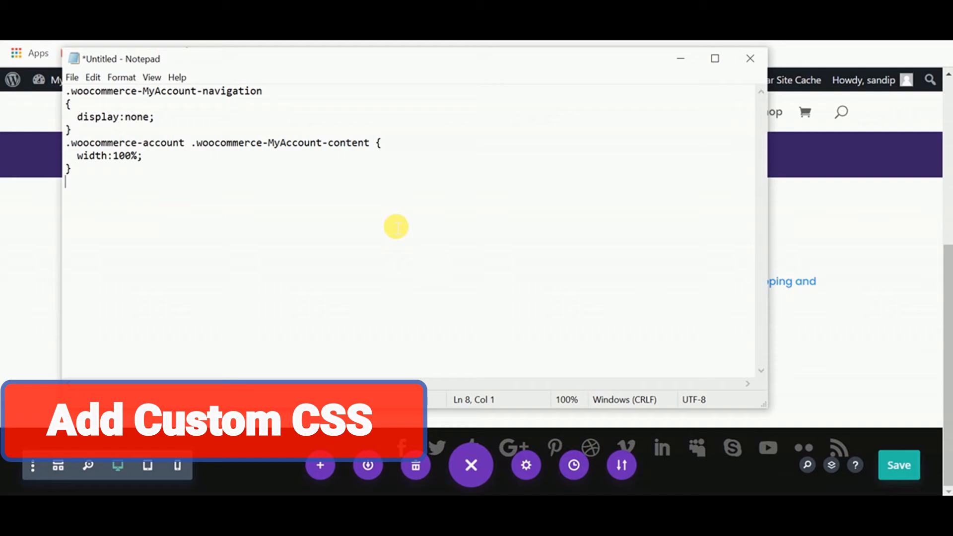
pyautogui.hotkey('ctrl', 'a')
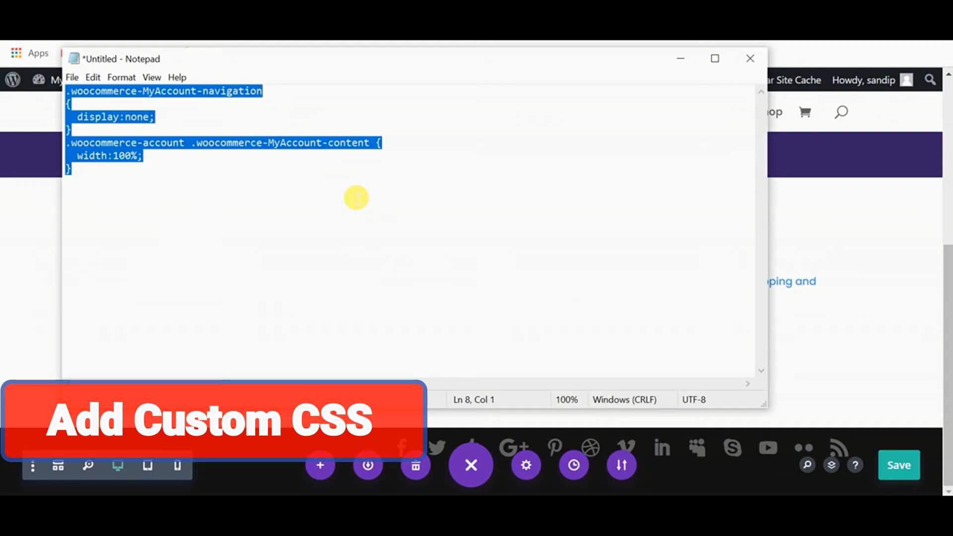
pyautogui.click(680, 58)
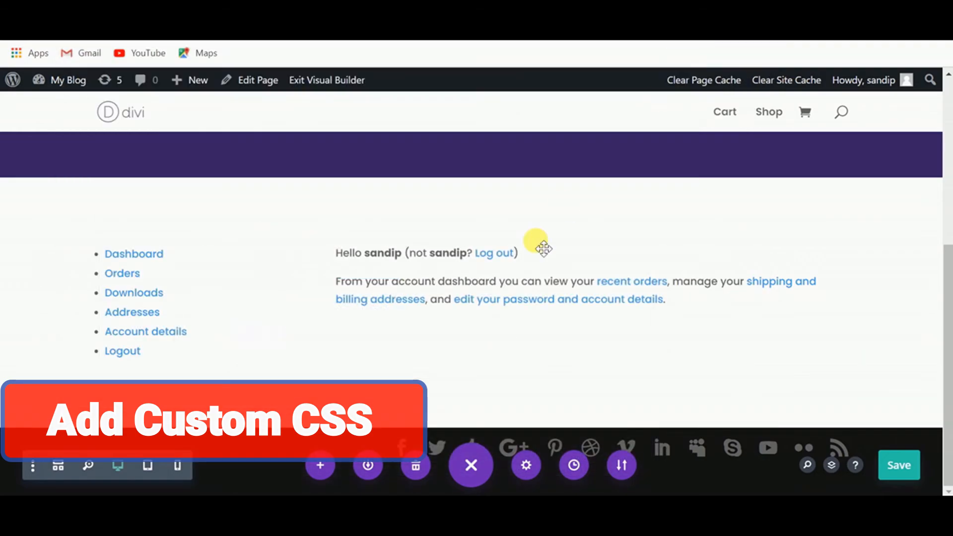
# Step: Paste CSS setting .woocommerce-MyAccount-navigation to display:none and .woocommerce-MyAccount-content to width:100% as the page's custom CSS, then save the page
pyautogui.click(527, 466)
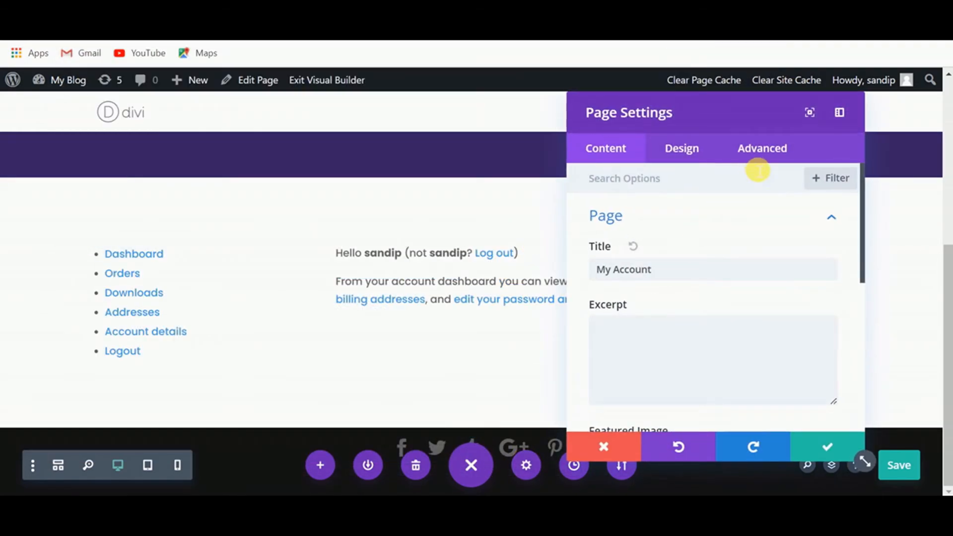
pyautogui.click(762, 149)
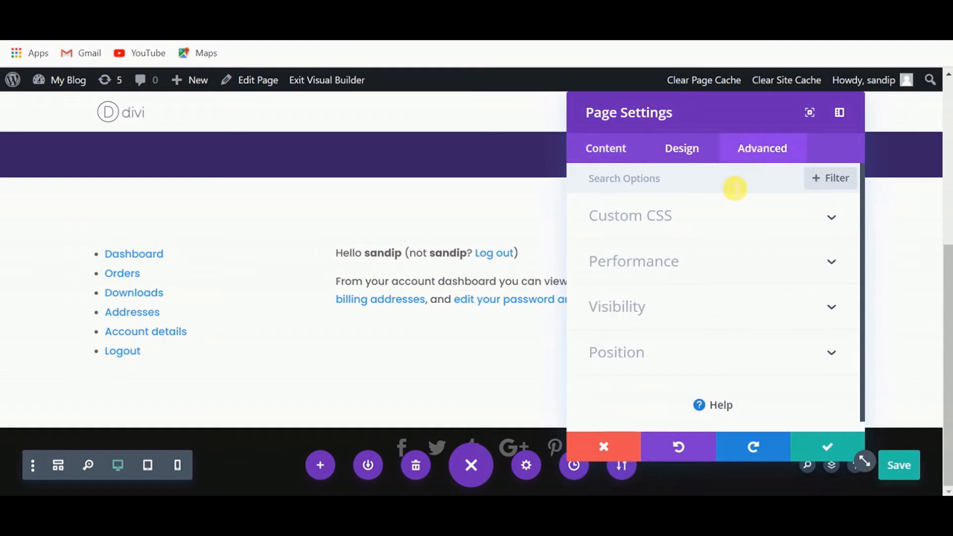
pyautogui.click(681, 218)
pyautogui.click(662, 286)
pyautogui.write('.woocommerce-account .woocommerce-MyAccount-navigation {   display:none; } .woocommerce-account .woocommerce-MyAccount-content {   width:100%; }')
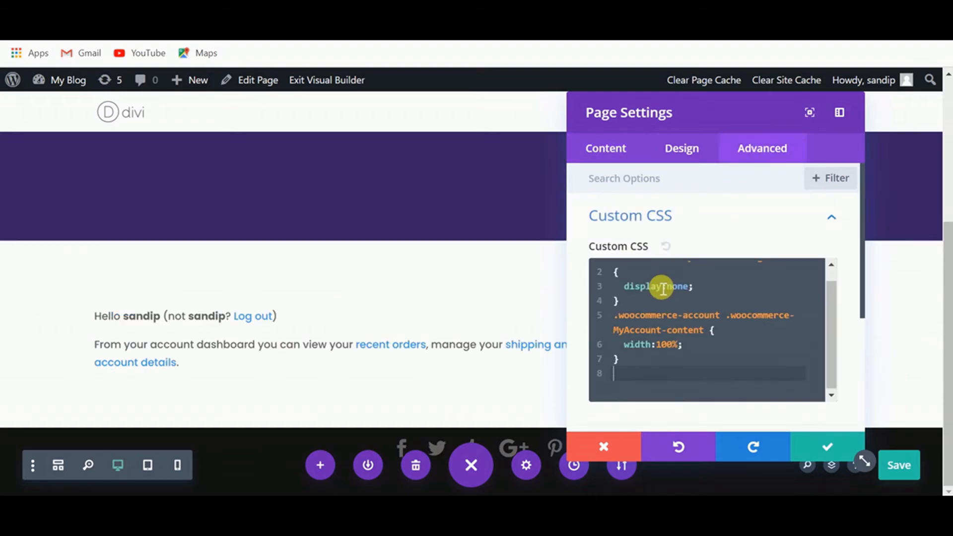
pyautogui.click(835, 454)
pyautogui.click(893, 454)
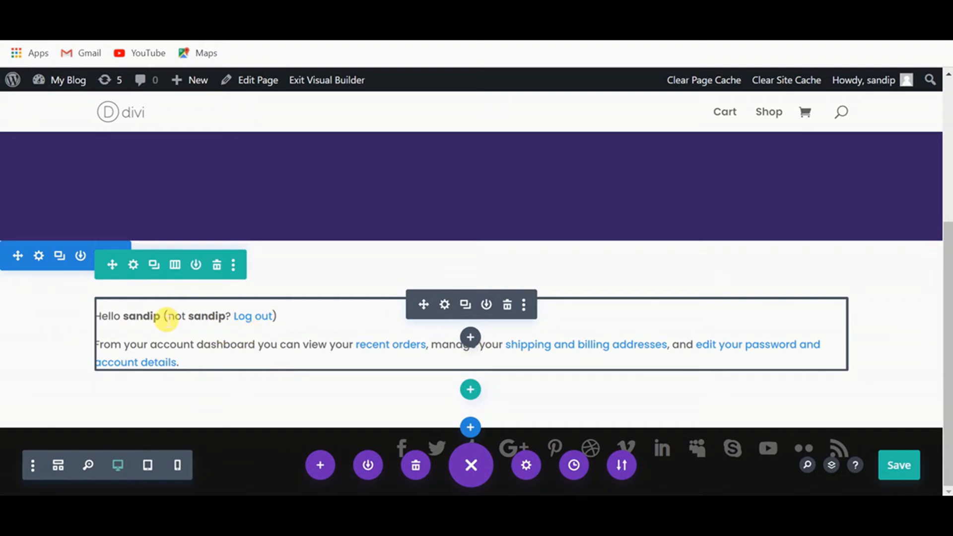
# Step: Set the background color of the row containing the account content to white (#ffffff)
pyautogui.click(132, 265)
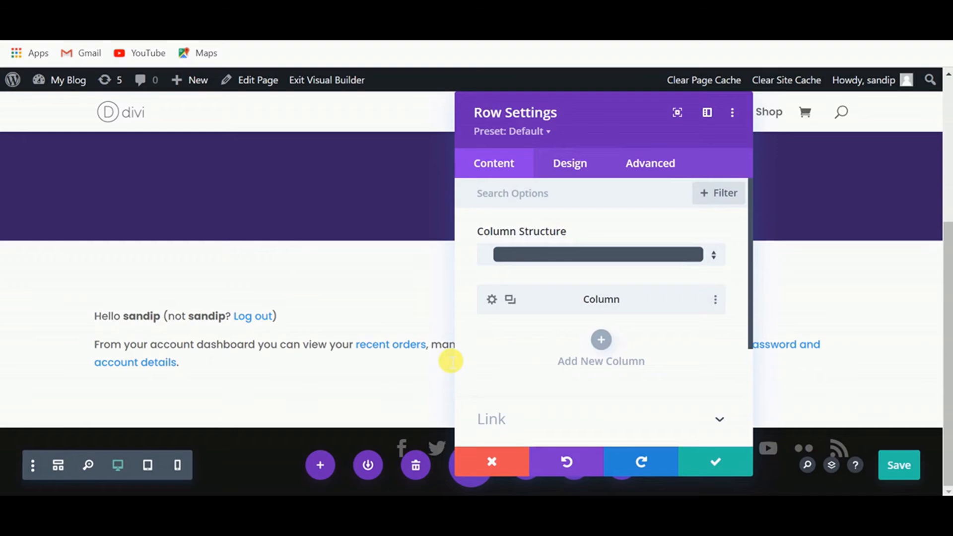
pyautogui.scroll(-3, 602, 336)
pyautogui.click(540, 307)
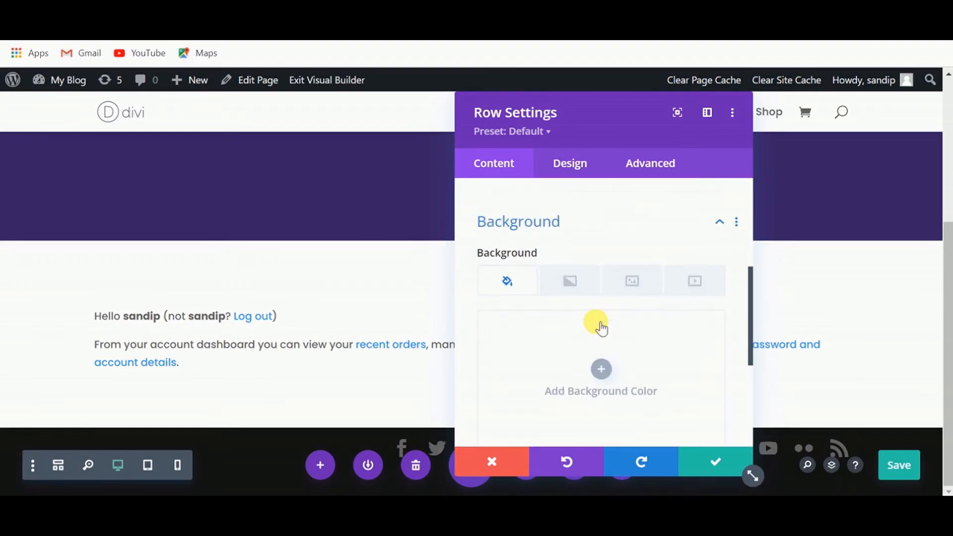
pyautogui.scroll(-2, 600, 328)
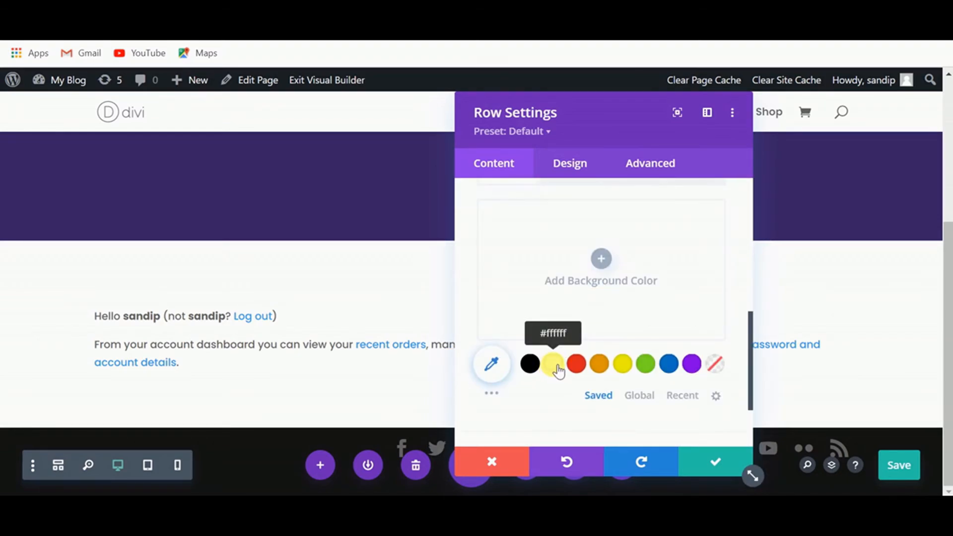
pyautogui.click(555, 365)
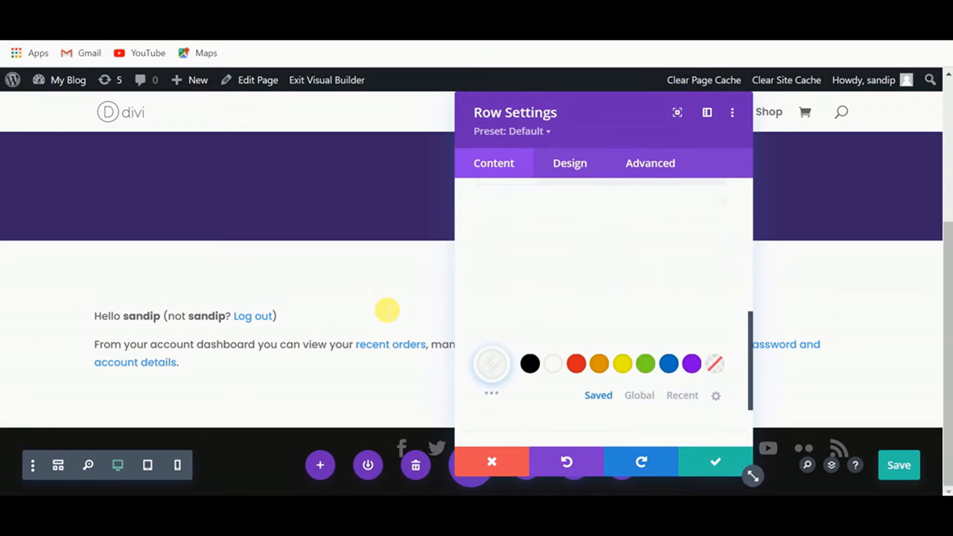
# Step: Apply the first box shadow preset, an even shadow on all sides, to the account content row
pyautogui.click(571, 166)
pyautogui.scroll(-2, 591, 278)
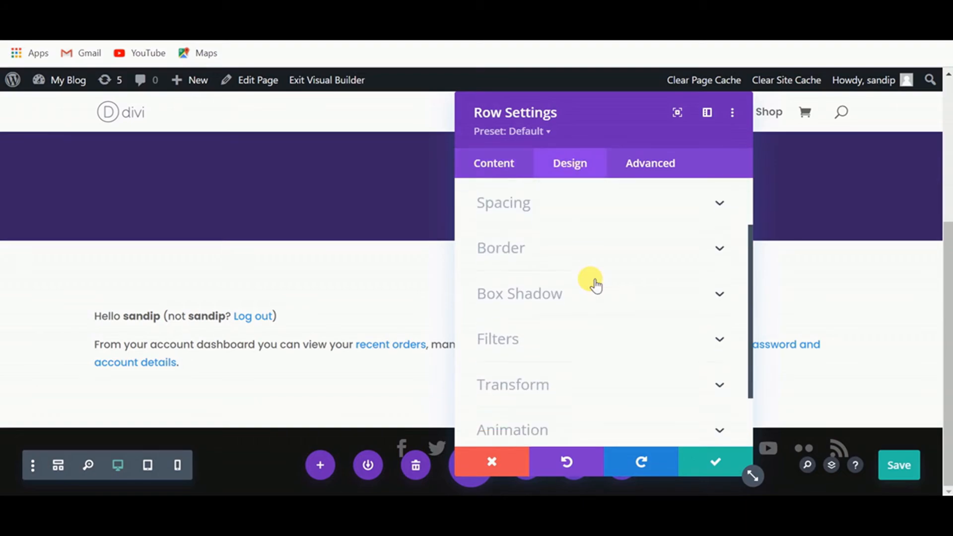
pyautogui.click(522, 274)
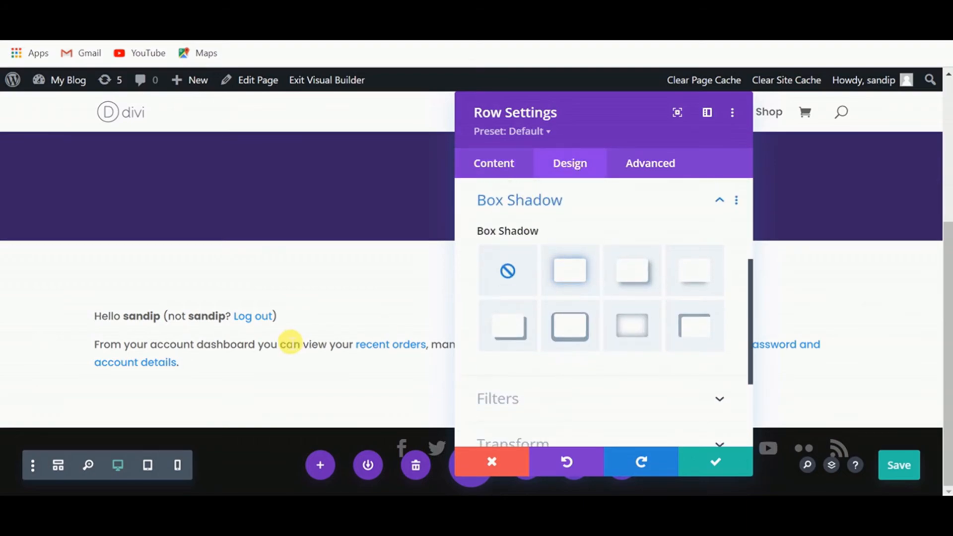
pyautogui.click(571, 282)
pyautogui.scroll(2, 623, 275)
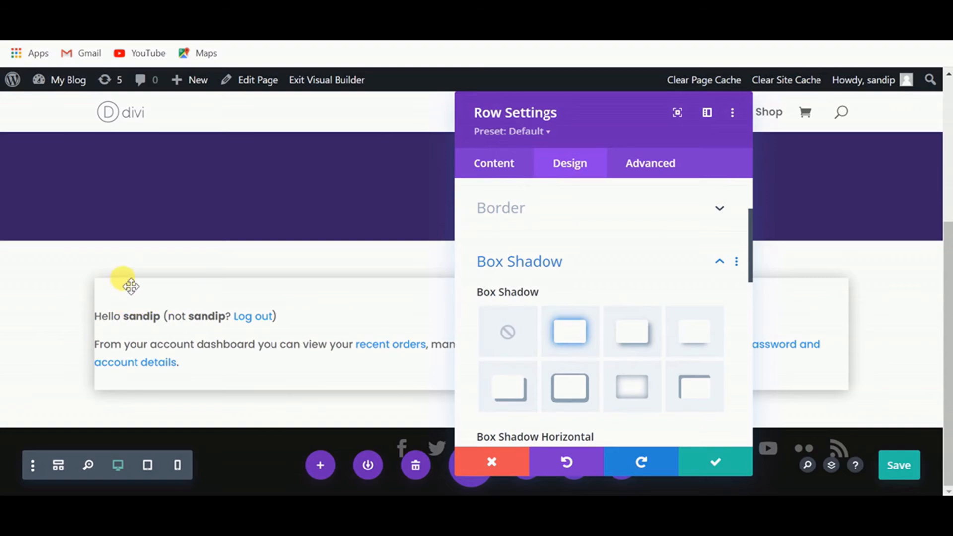
pyautogui.scroll(5, 128, 278)
pyautogui.scroll(-5, 152, 313)
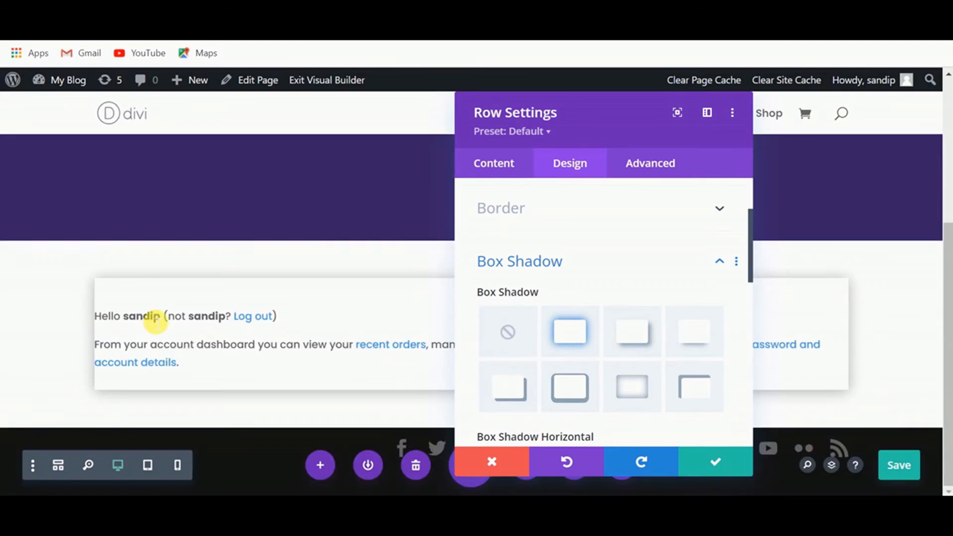
# Step: Round all four corners of the account content row to 15px and save the row settings
pyautogui.click(556, 220)
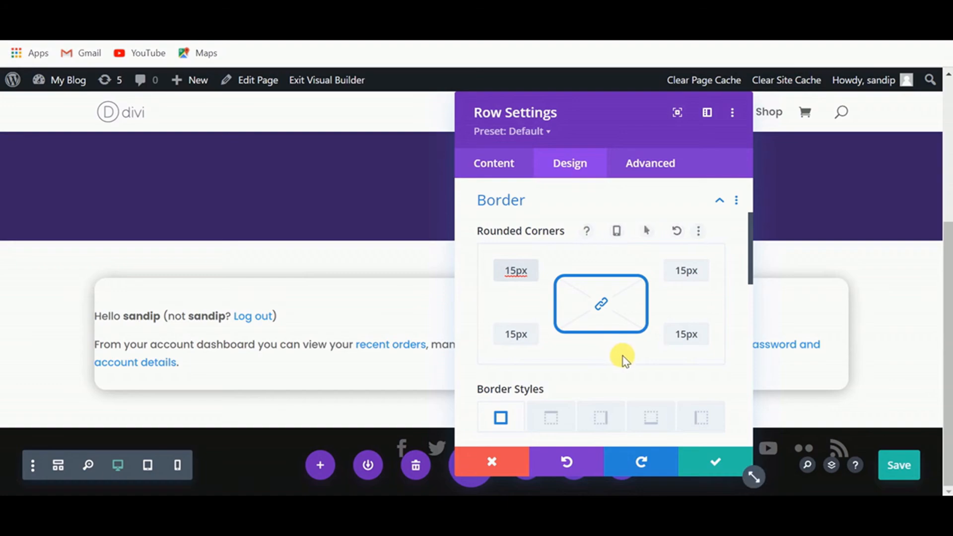
pyautogui.scroll(-3, 624, 356)
pyautogui.scroll(-5, 624, 356)
pyautogui.scroll(5, 627, 361)
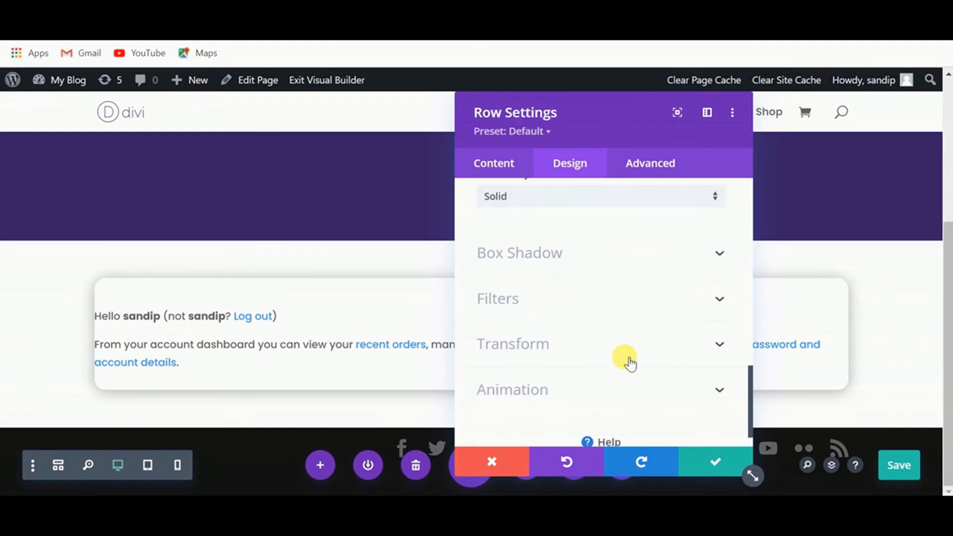
pyautogui.scroll(5, 624, 356)
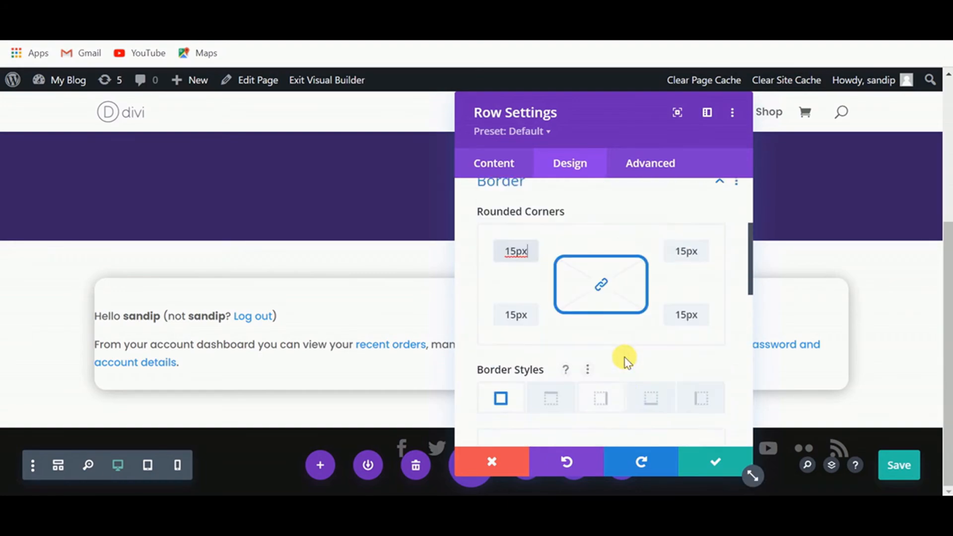
# Step: Set the text font of the account content's text module to Roboto
pyautogui.moveTo(402, 366)
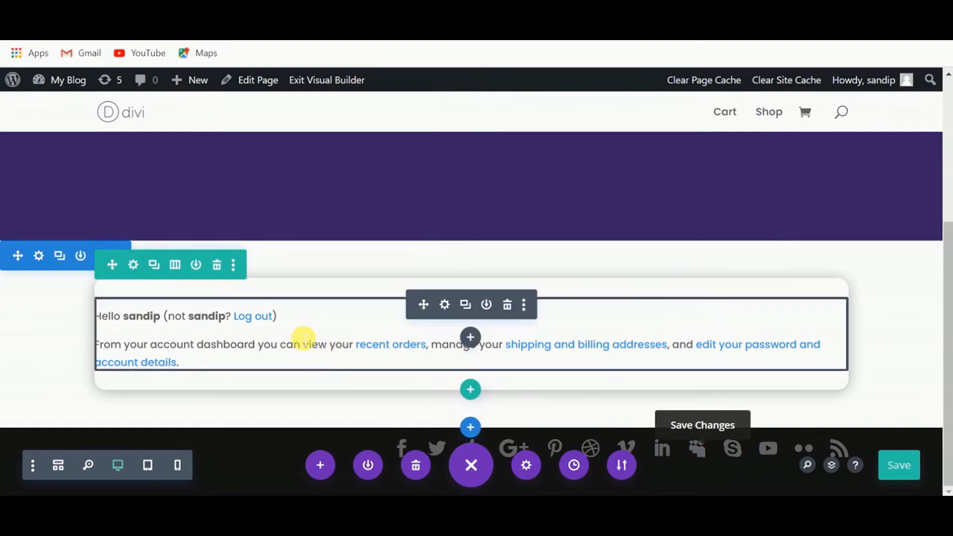
pyautogui.click(445, 305)
pyautogui.click(584, 174)
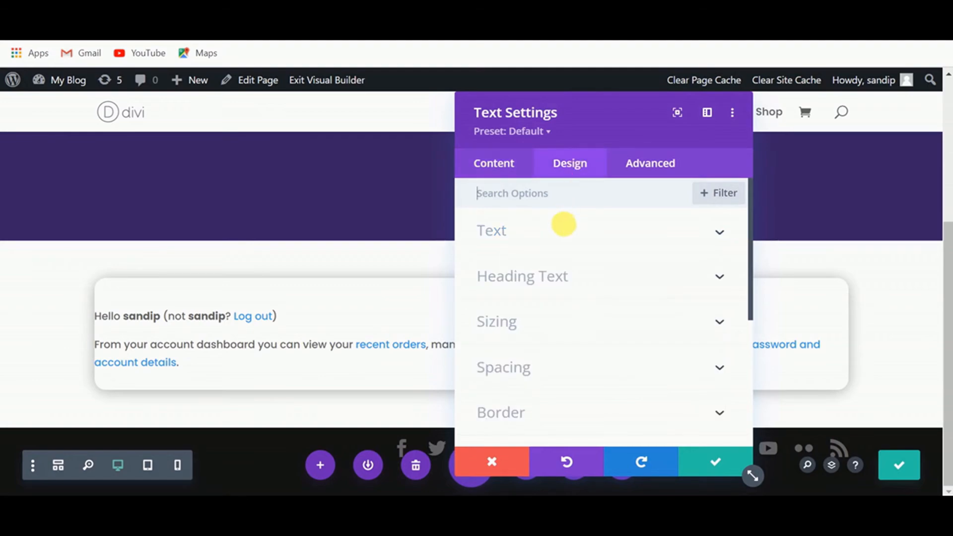
pyautogui.click(561, 229)
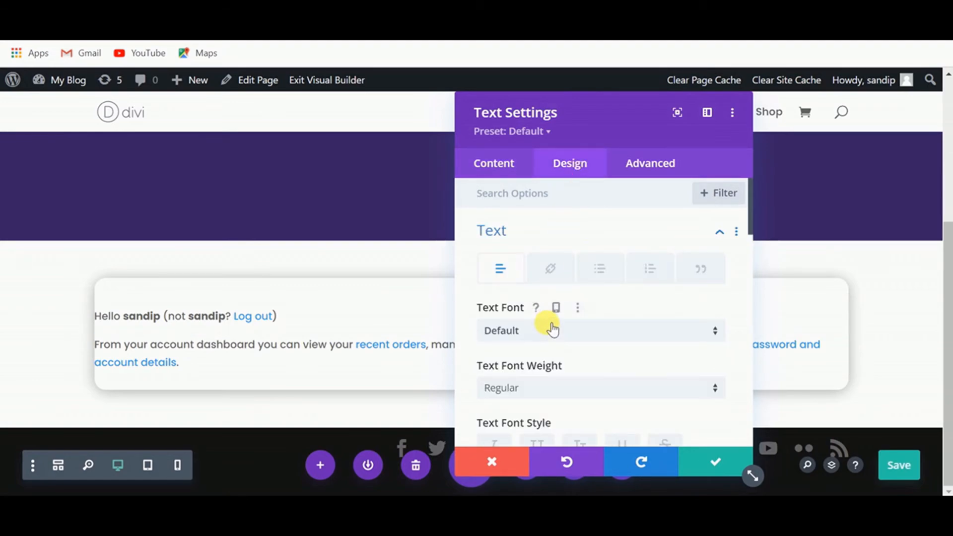
pyautogui.click(538, 327)
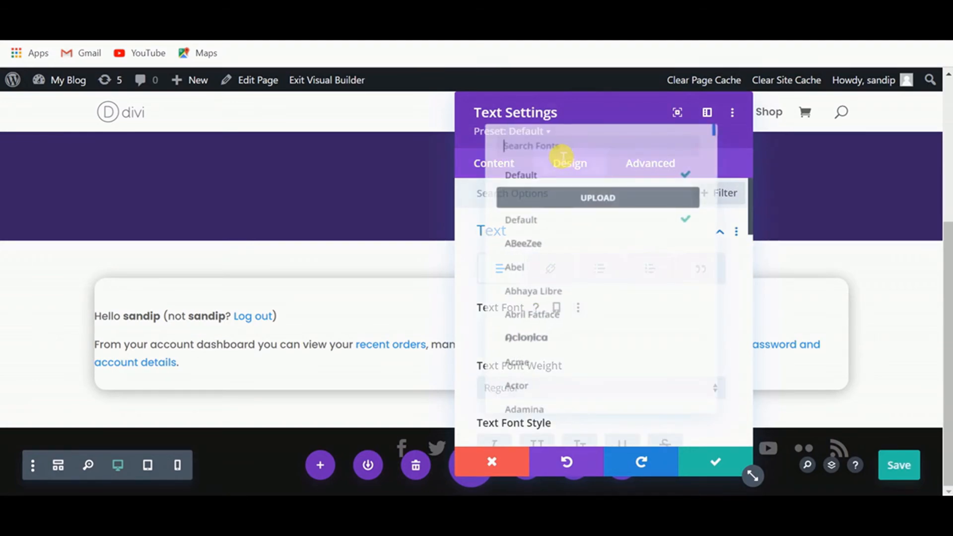
pyautogui.write('robo')
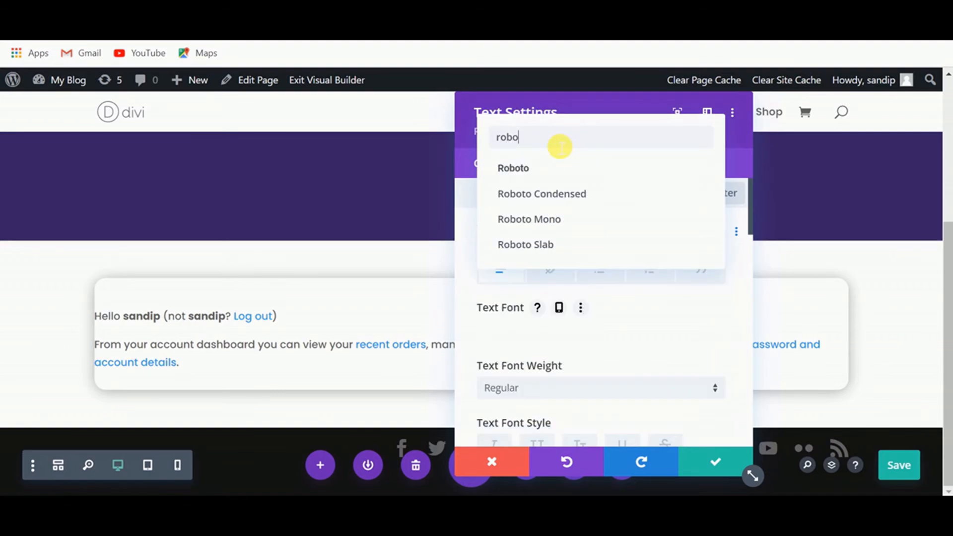
pyautogui.click(551, 169)
# Step: Set the module's text font weight to Medium and its text color to black (#000000)
pyautogui.scroll(-2, 605, 309)
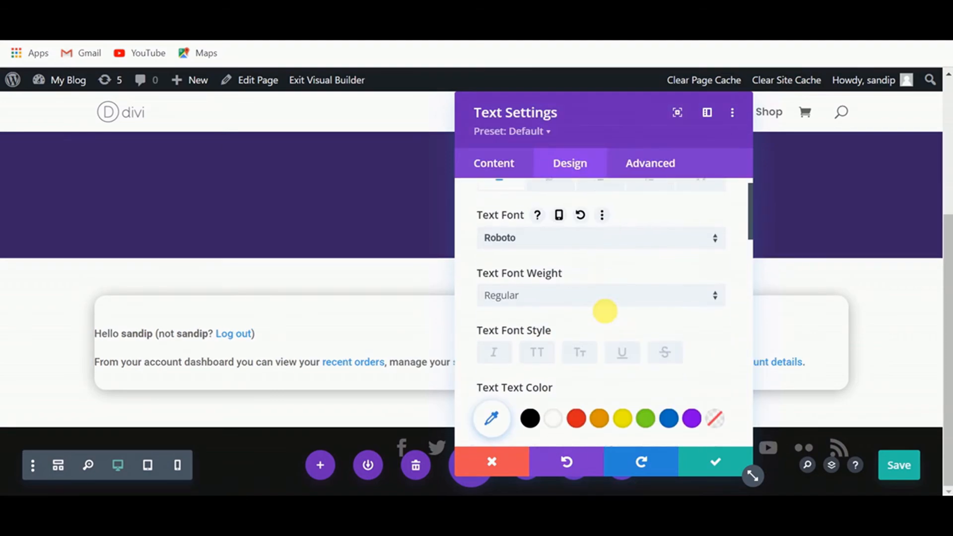
pyautogui.click(559, 291)
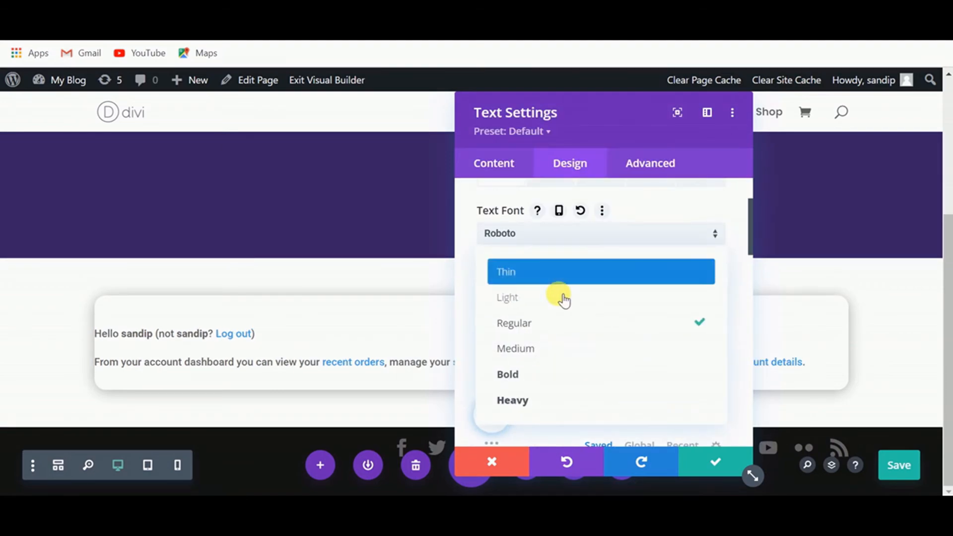
pyautogui.click(587, 353)
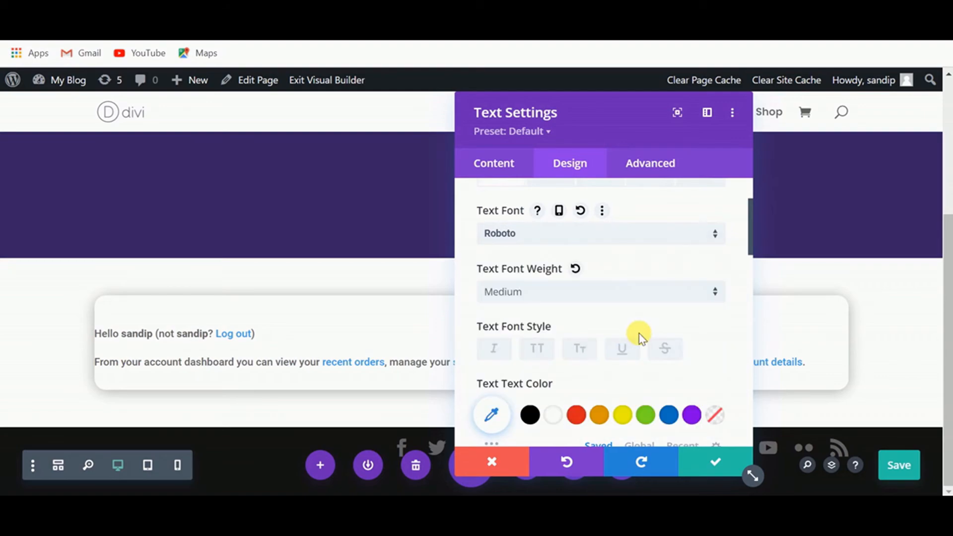
pyautogui.scroll(-2, 640, 336)
pyautogui.click(529, 285)
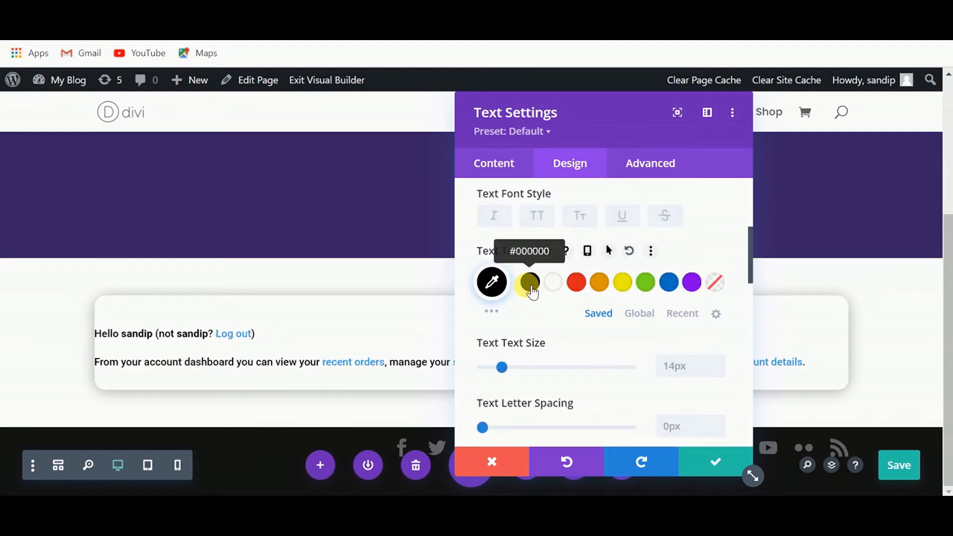
pyautogui.scroll(-2, 546, 326)
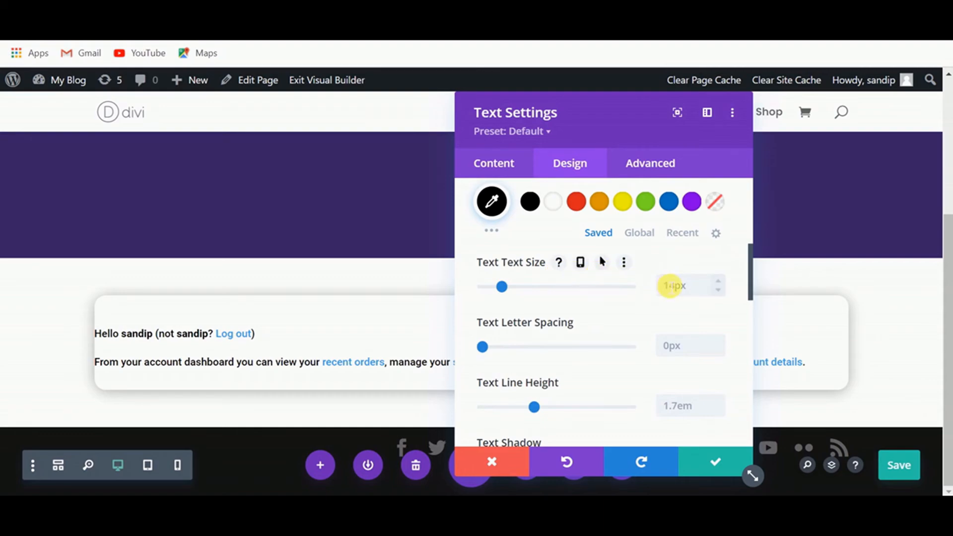
# Step: Set the text size of the account content's text module to 18px
pyautogui.click(671, 288)
pyautogui.write('17')
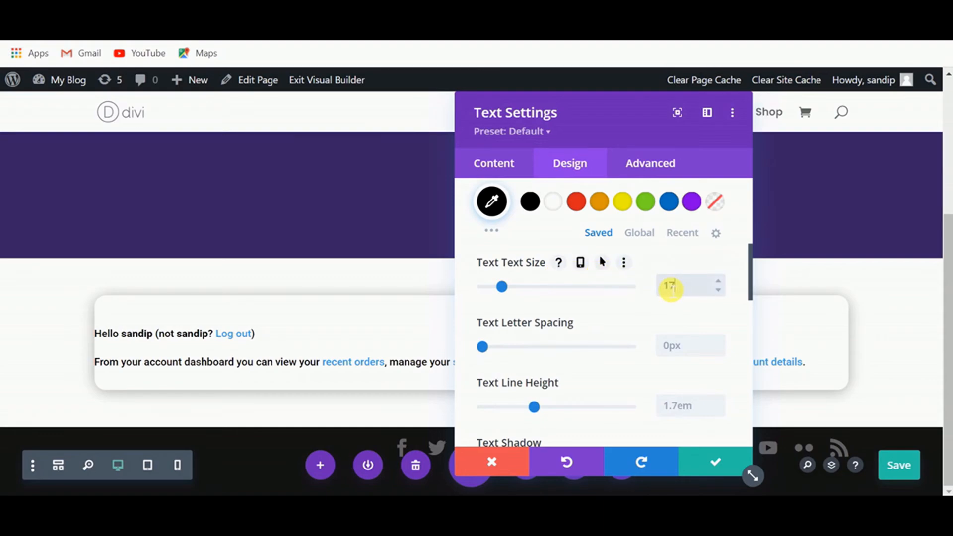
pyautogui.write('px')
pyautogui.press('Up')
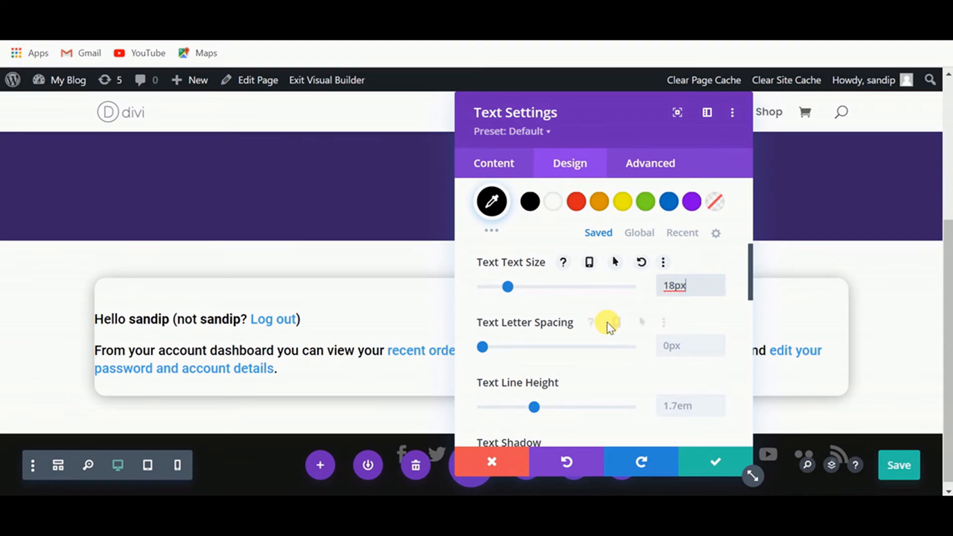
# Step: Give the text module linked padding of 10px top and bottom and 40px left and right, and save the module settings
pyautogui.scroll(-6, 608, 323)
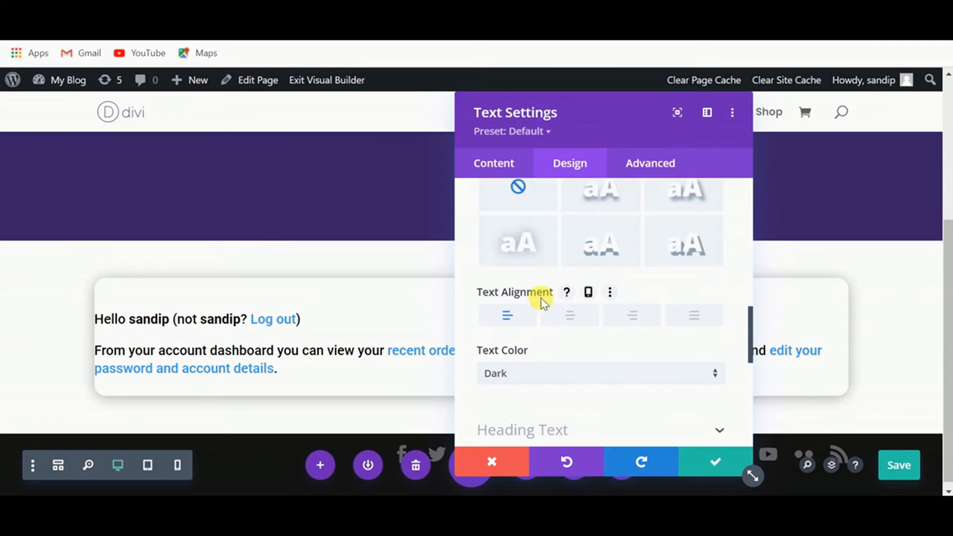
pyautogui.scroll(-5, 527, 325)
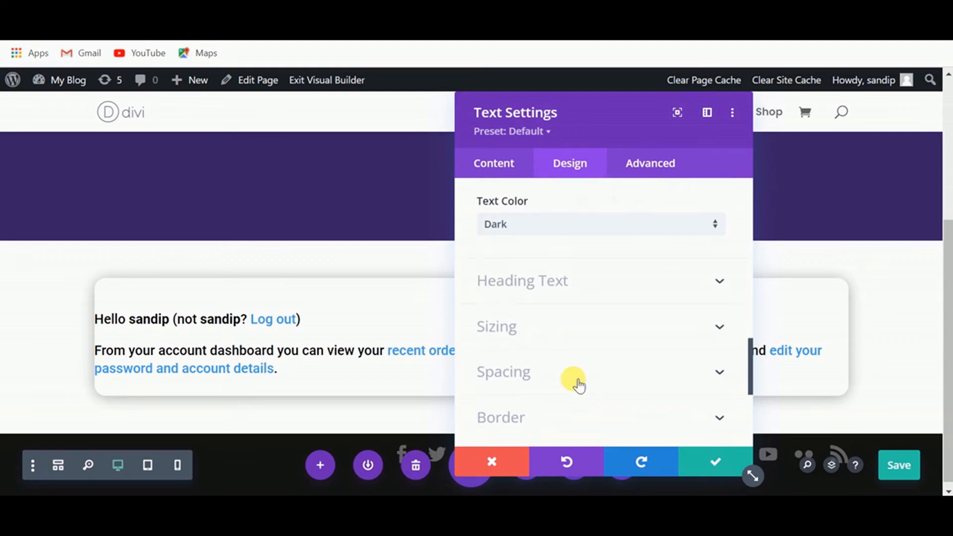
pyautogui.click(535, 328)
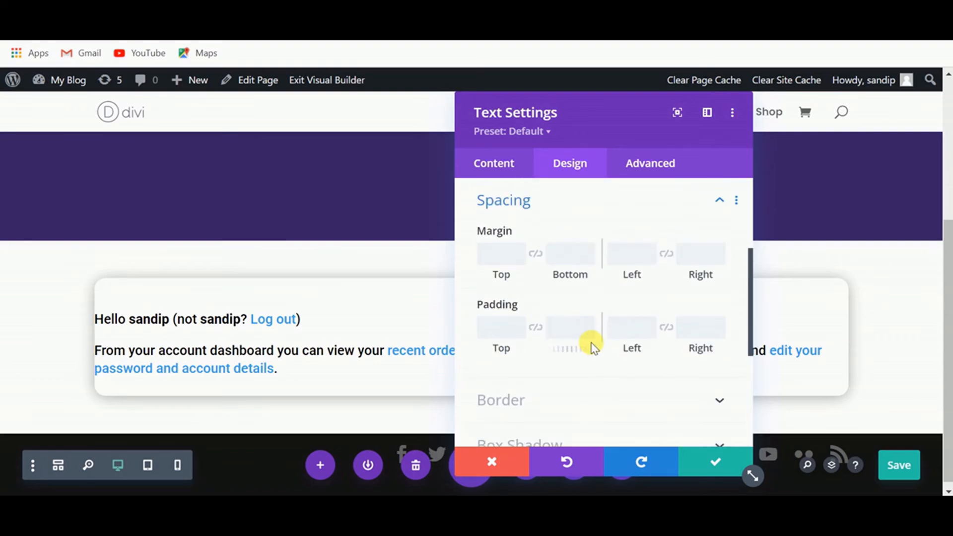
pyautogui.scroll(-1, 593, 345)
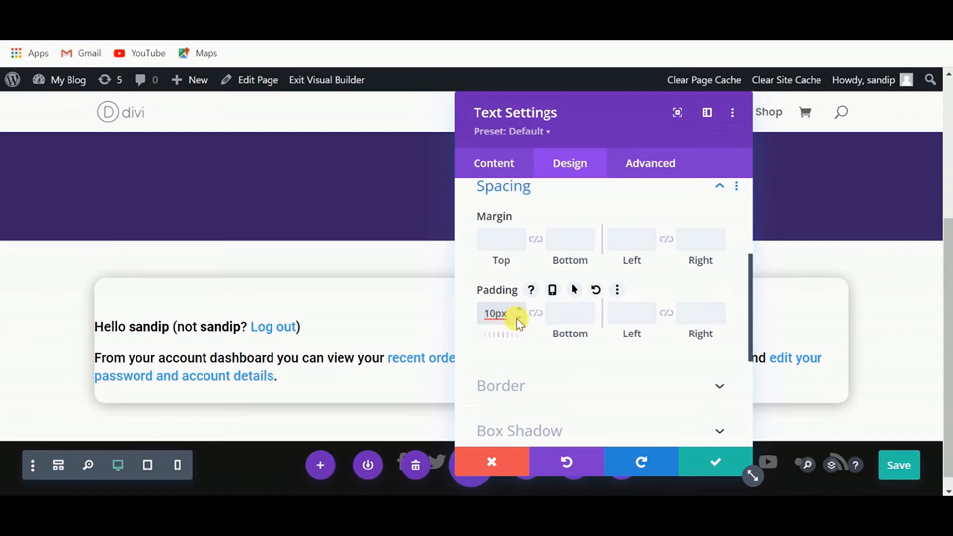
pyautogui.click(536, 314)
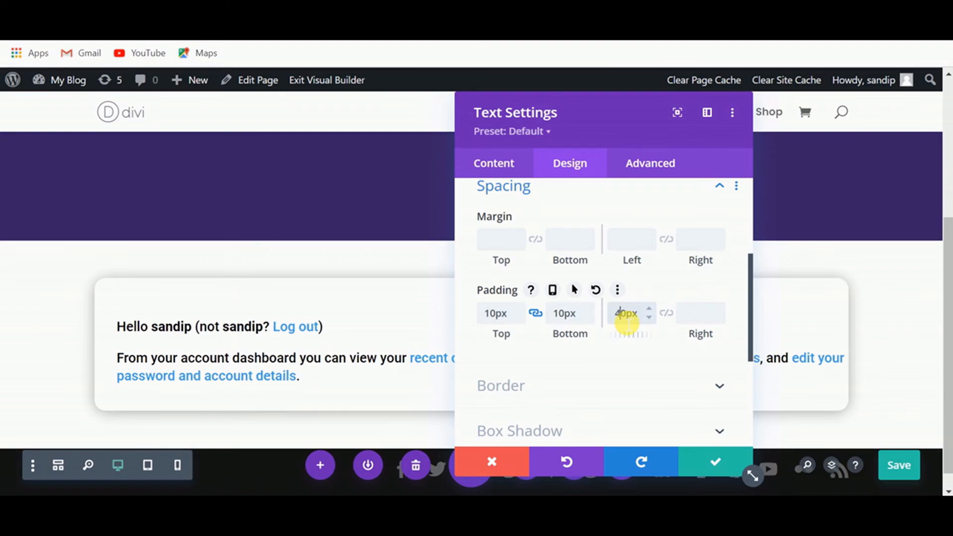
pyautogui.click(666, 312)
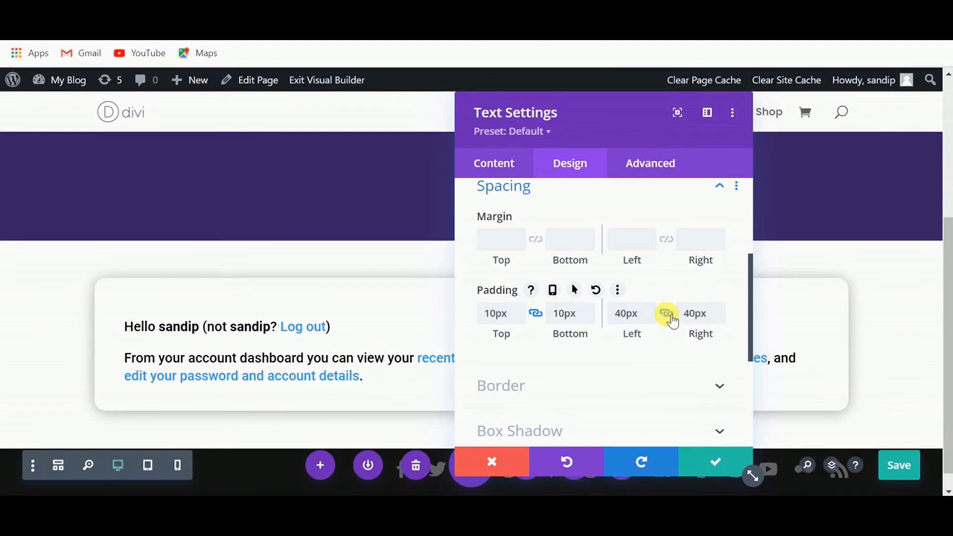
pyautogui.moveTo(613, 128)
pyautogui.mouseDown()
pyautogui.moveTo(496, 132)
pyautogui.moveTo(614, 133)
pyautogui.mouseUp()
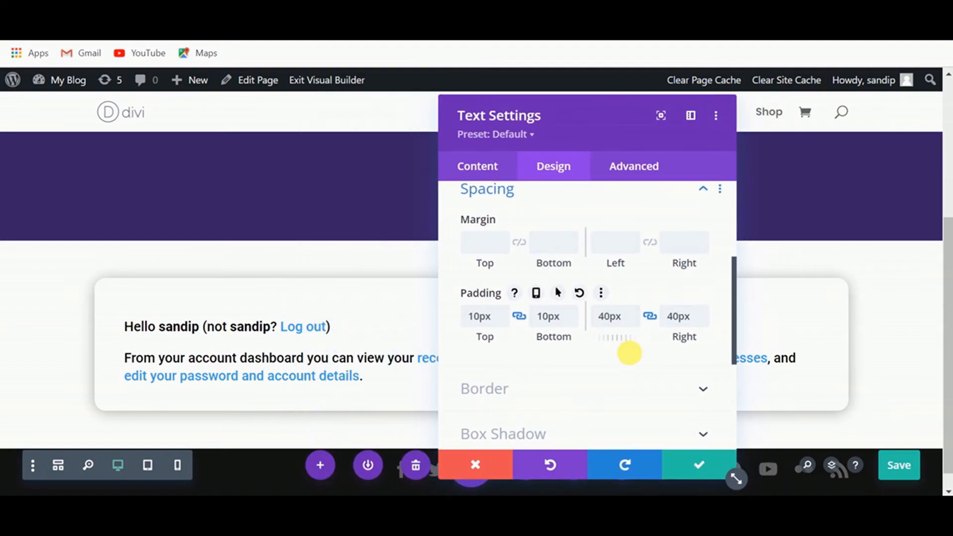
pyautogui.click(696, 467)
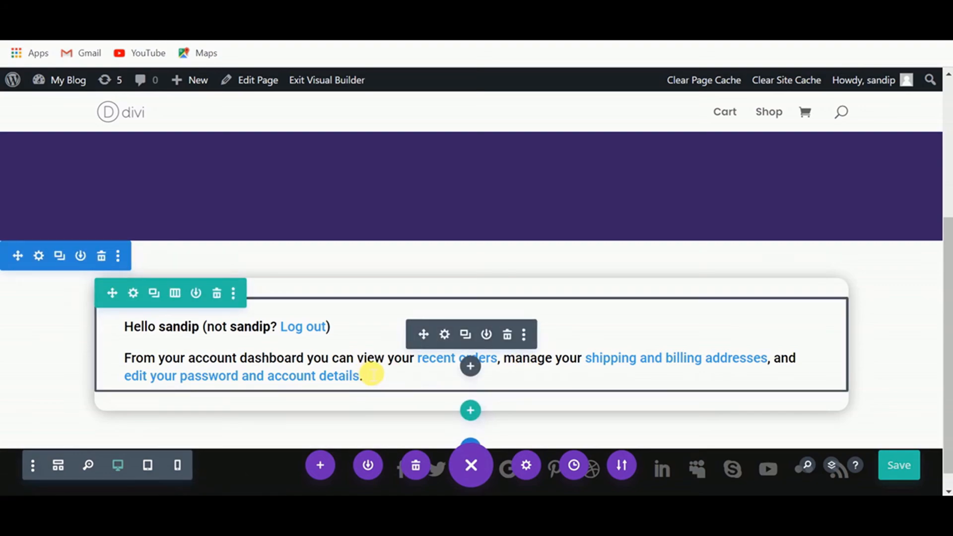
# Step: Set the account content row's top margin to -142px so it overlaps the purple section, and save the row settings
pyautogui.click(132, 292)
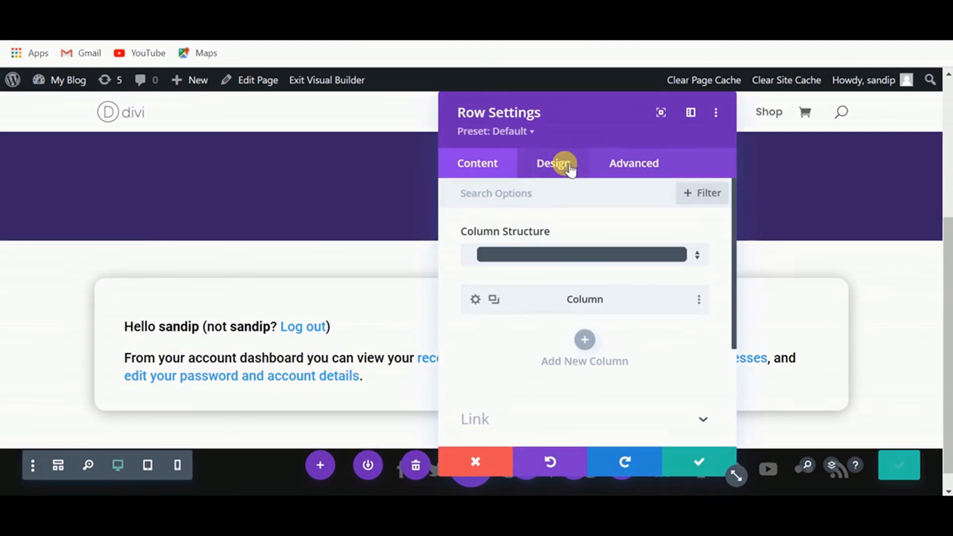
pyautogui.click(555, 164)
pyautogui.click(544, 281)
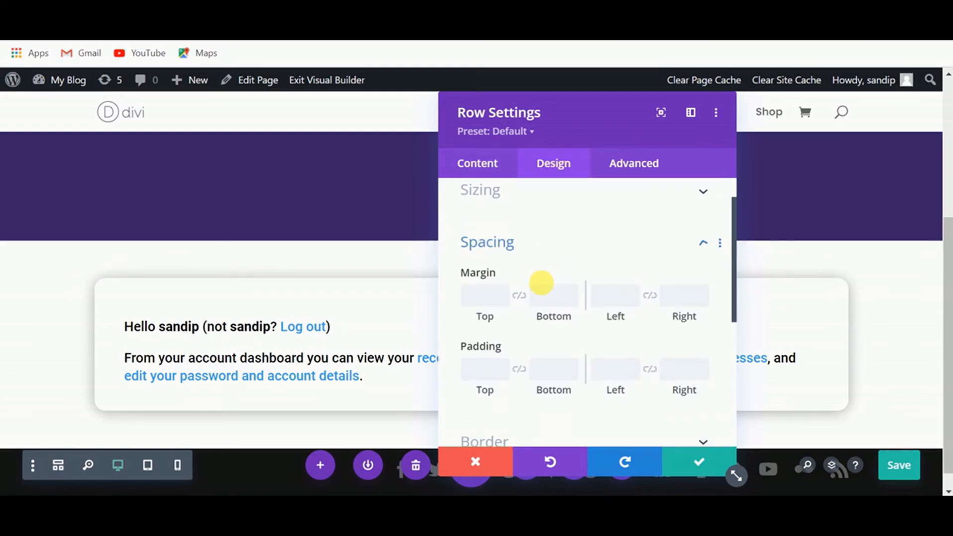
pyautogui.moveTo(482, 237)
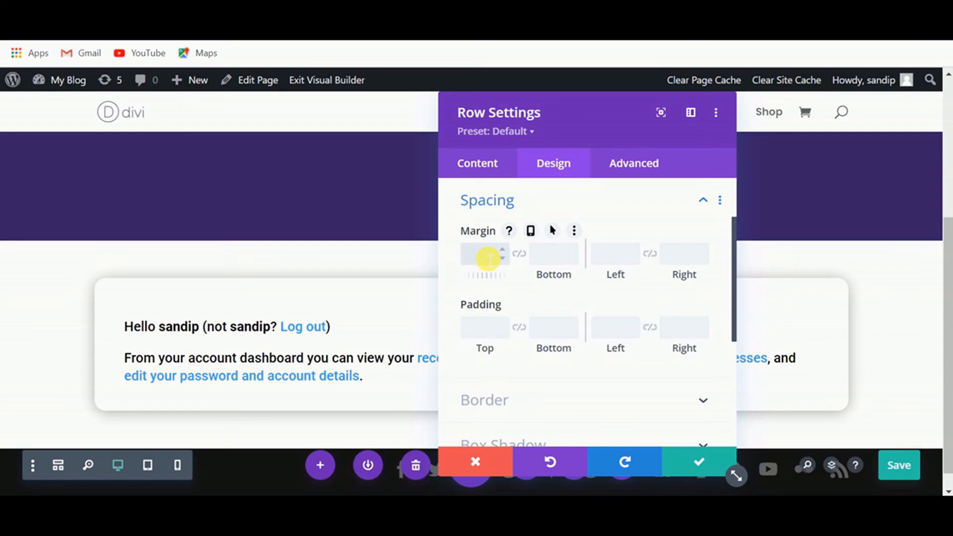
pyautogui.write('px')
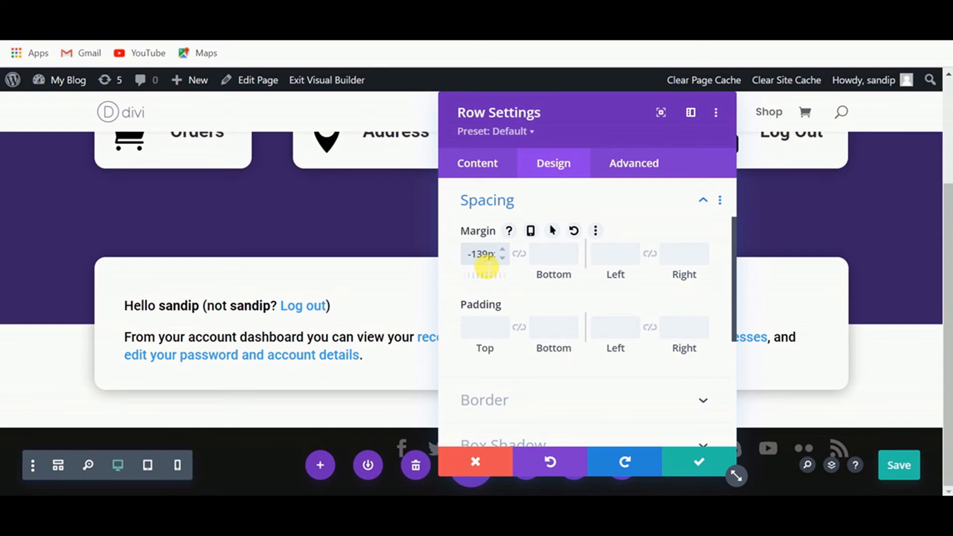
pyautogui.press('Up')
pyautogui.press('Down')
pyautogui.press('Down')
pyautogui.press('Down')
pyautogui.press('Down')
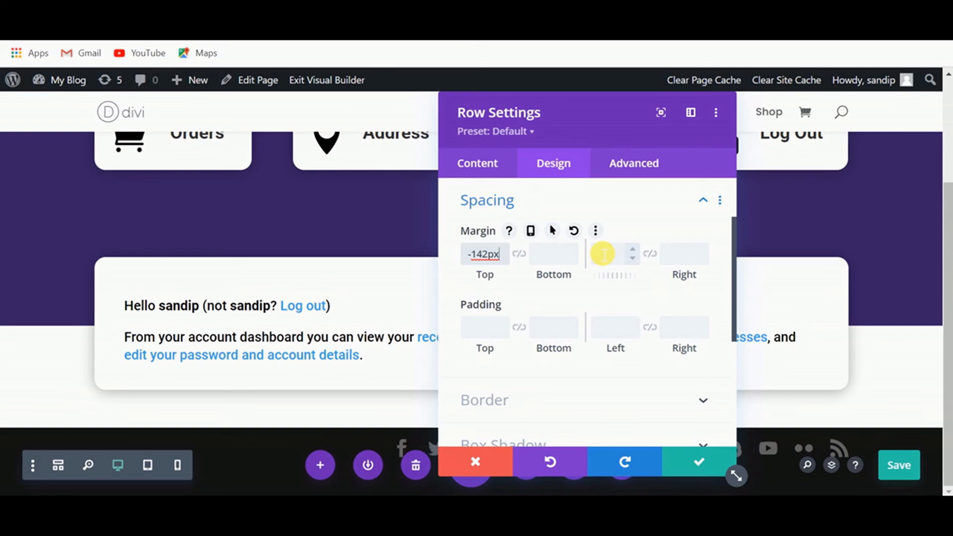
pyautogui.click(700, 464)
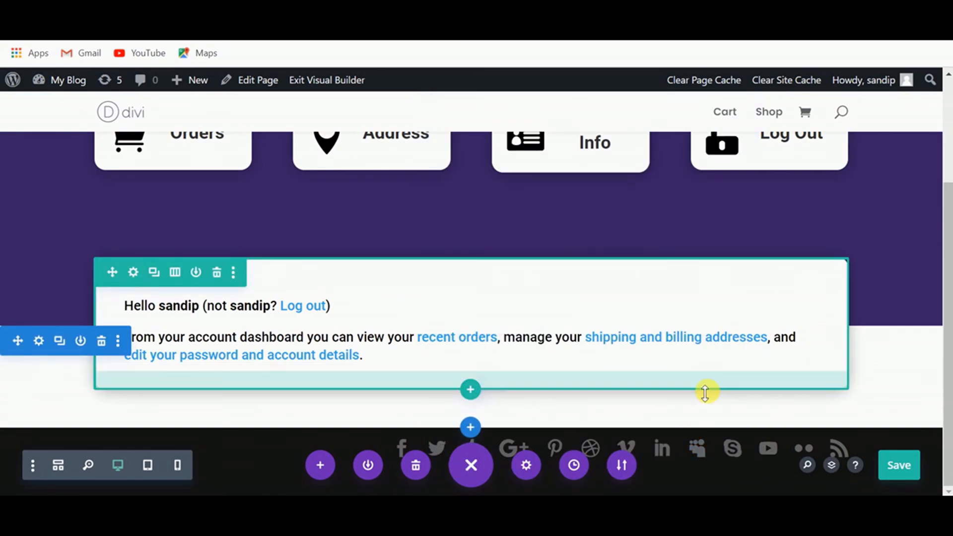
# Step: Save the page and open the live My Account page in a new browser tab
pyautogui.scroll(3, 705, 392)
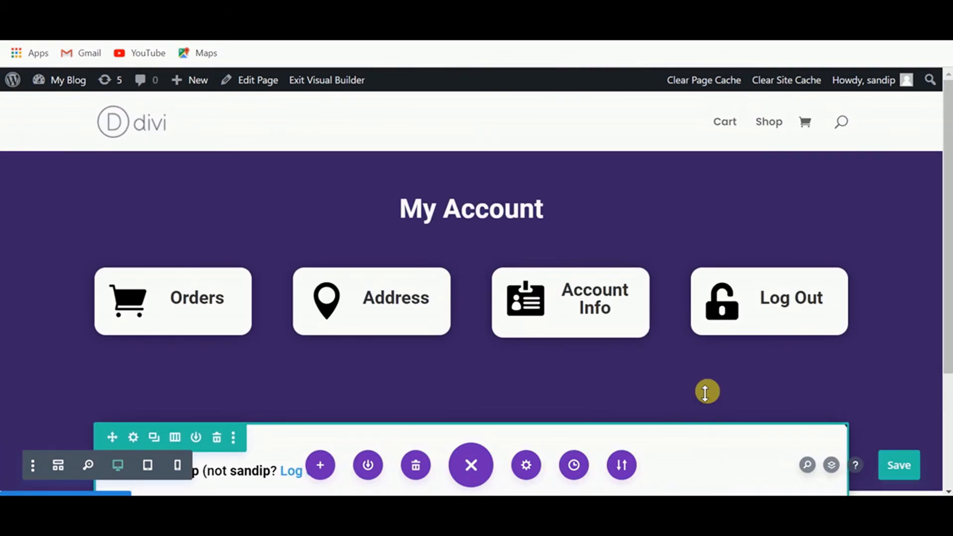
pyautogui.click(897, 464)
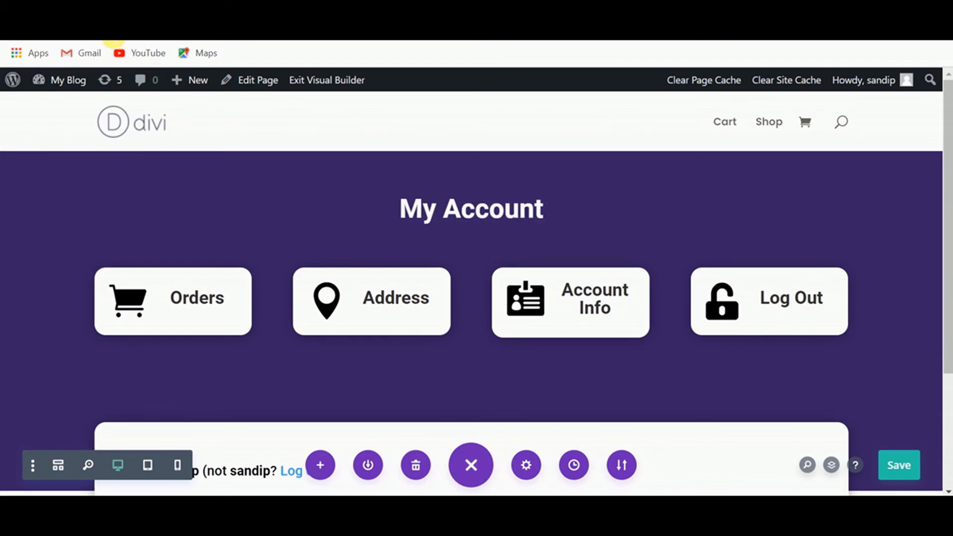
pyautogui.hotkey('ctrl', 't')
pyautogui.click(540, 30)
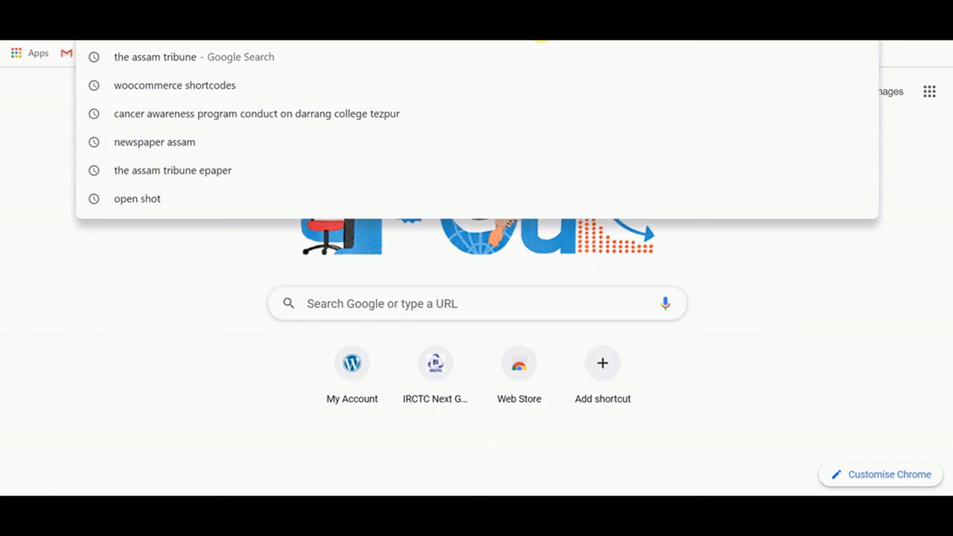
pyautogui.hotkey('ctrl', 'v')
pyautogui.press('Return')
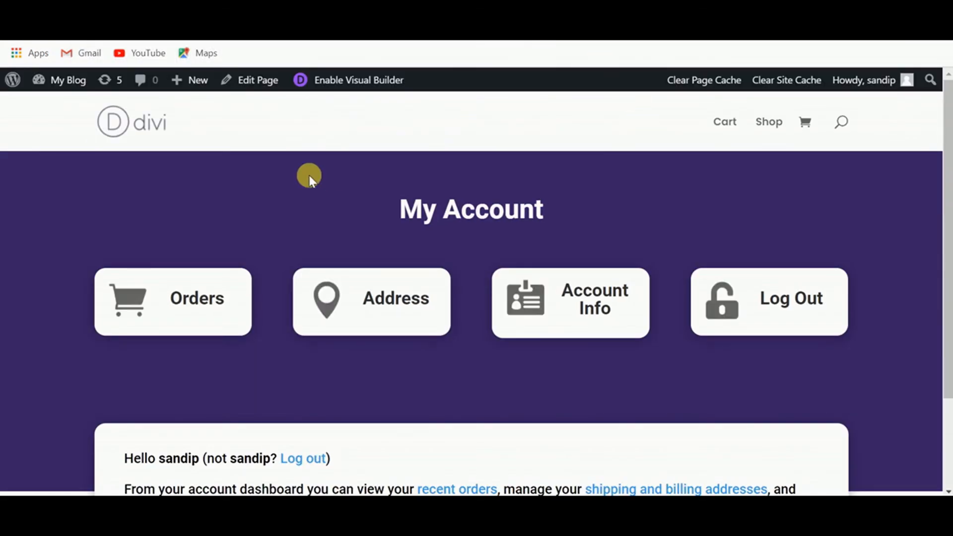
# Step: Check the Orders, Address and Account Info blurb links and the content each one shows on the live page
pyautogui.scroll(-1, 272, 195)
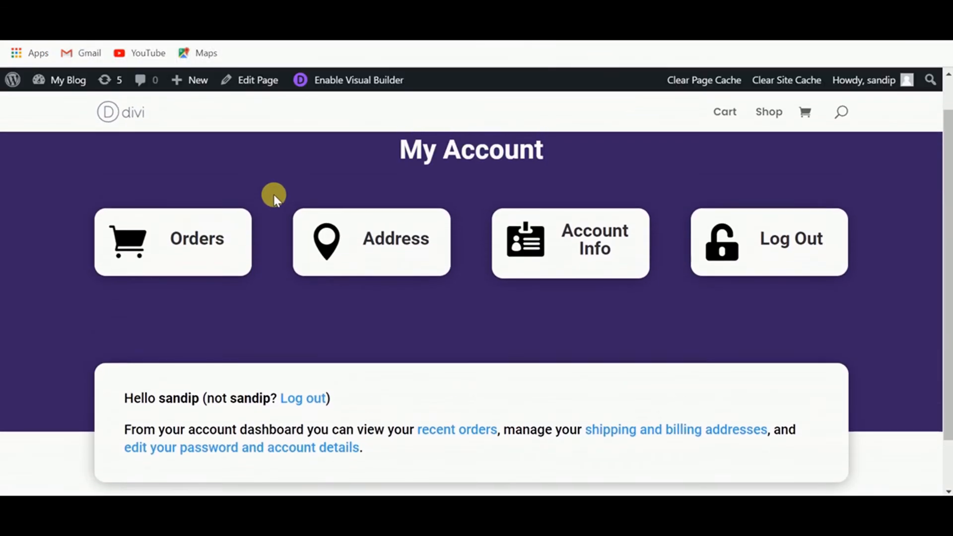
pyautogui.click(244, 267)
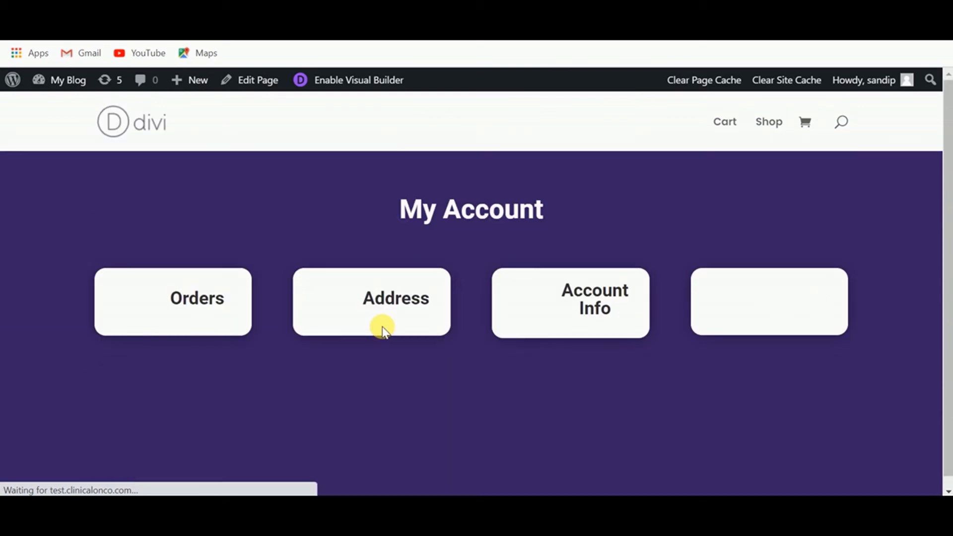
pyautogui.scroll(-1, 383, 300)
pyautogui.click(378, 194)
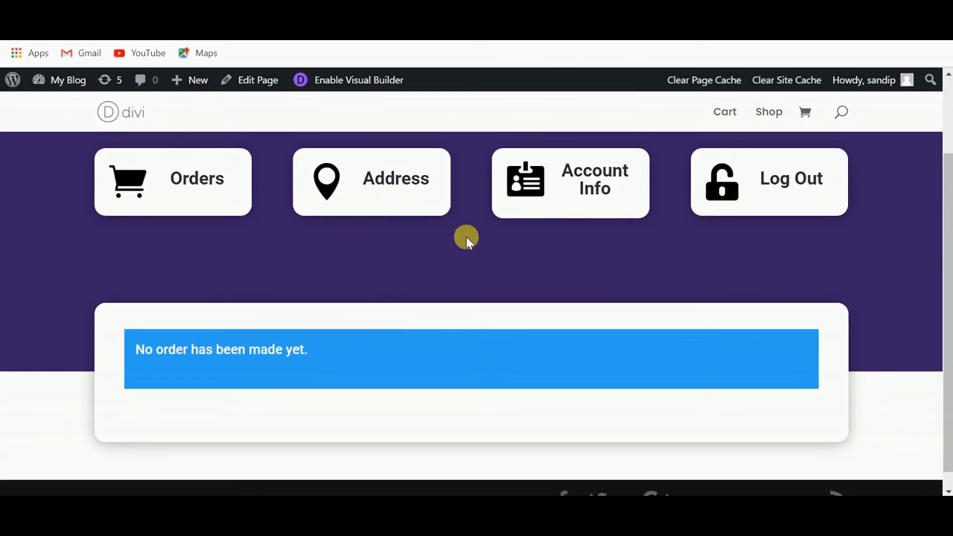
pyautogui.scroll(-2, 479, 311)
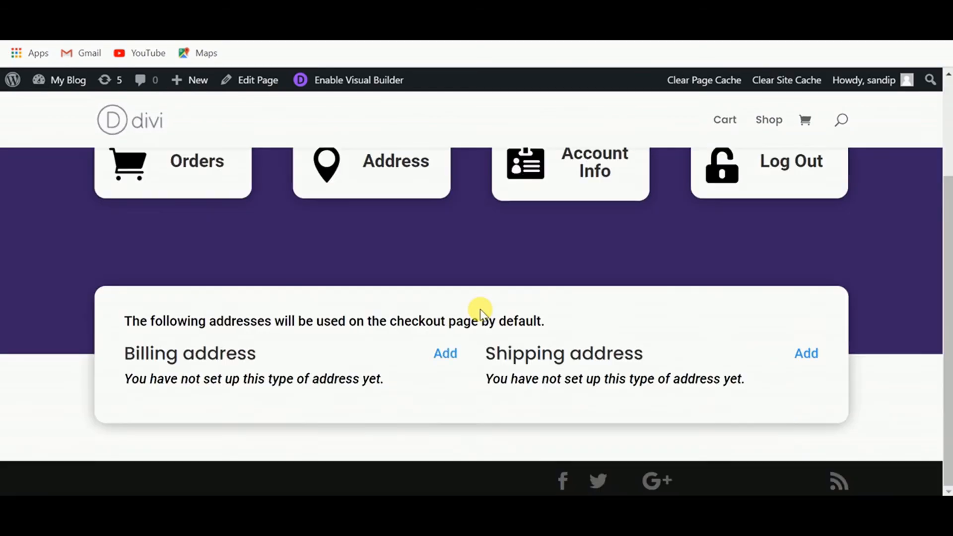
pyautogui.scroll(1, 480, 311)
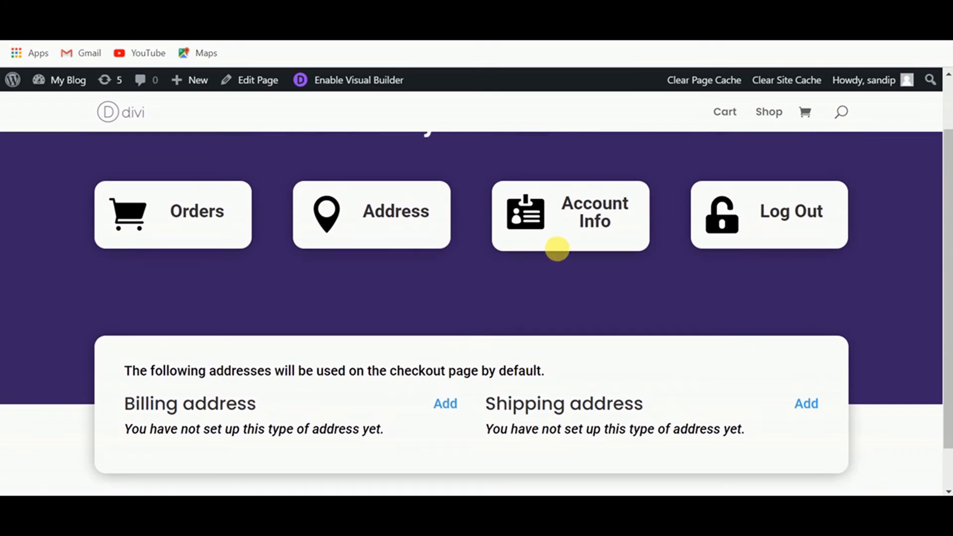
pyautogui.click(559, 231)
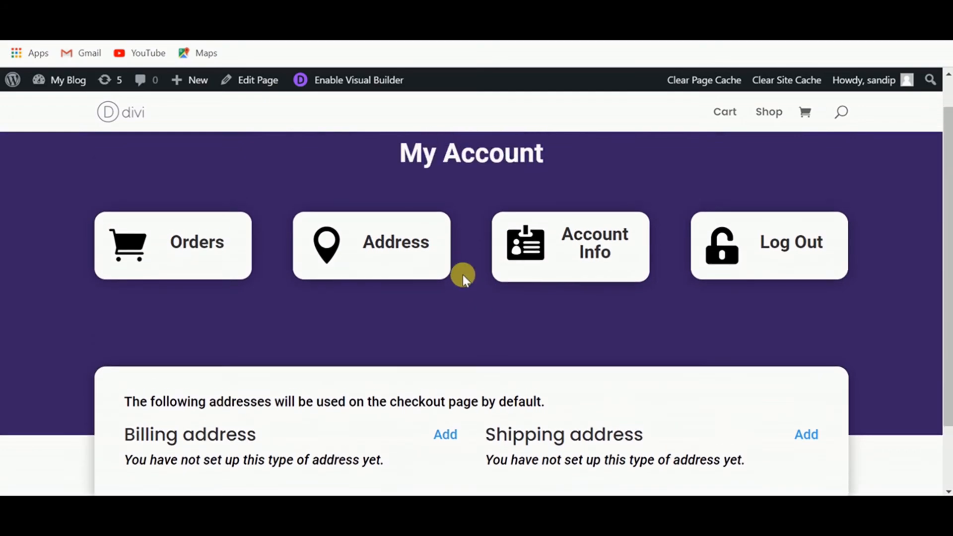
pyautogui.scroll(-2, 462, 275)
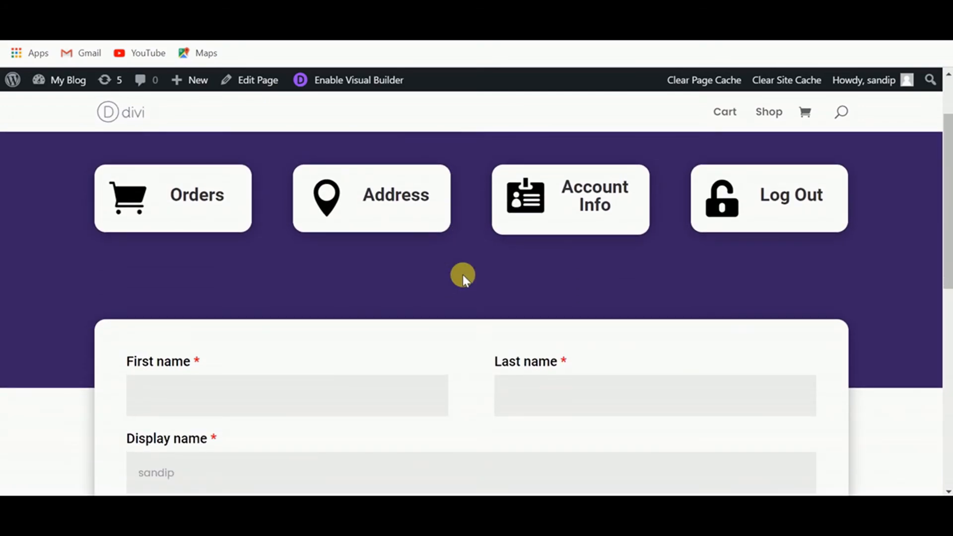
pyautogui.scroll(2, 462, 275)
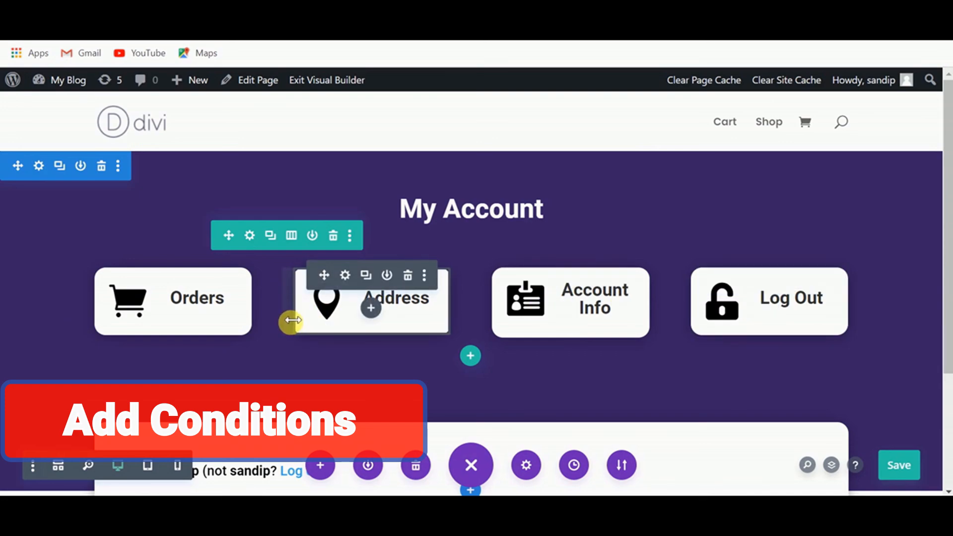
# Step: Add a Logged In Status display condition to the icon blurbs row, shown only if User is Logged In, and save the row and page
pyautogui.click(250, 236)
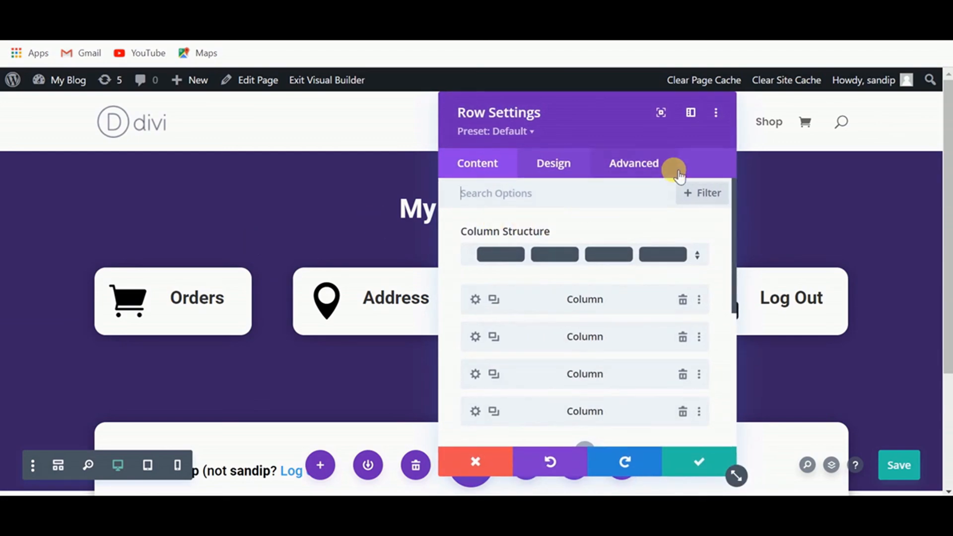
pyautogui.click(654, 168)
pyautogui.click(570, 321)
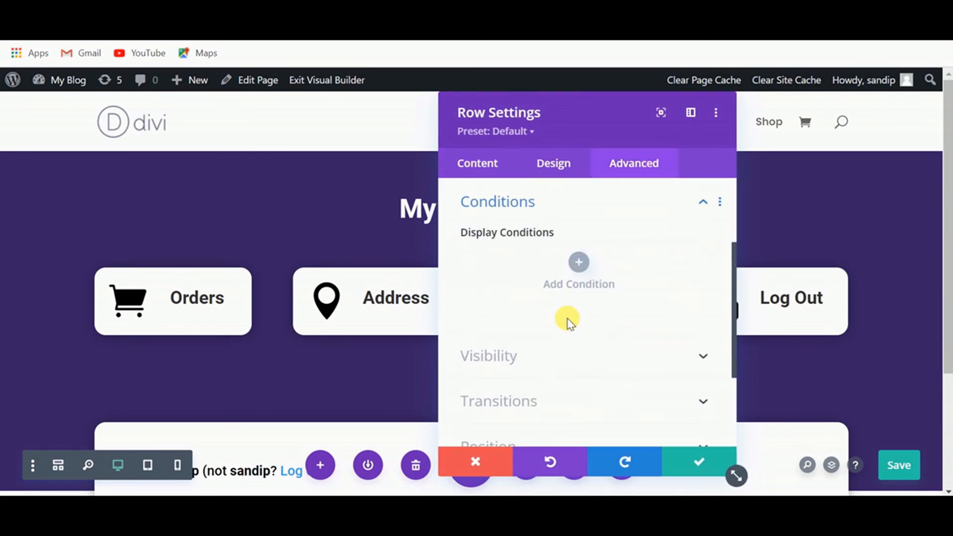
pyautogui.click(585, 268)
pyautogui.scroll(-3, 588, 320)
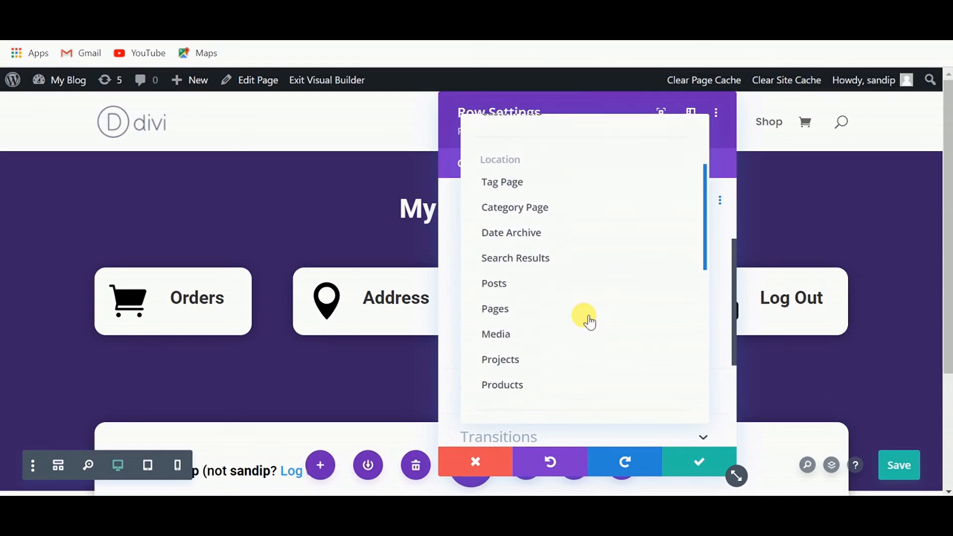
pyautogui.scroll(-4, 588, 320)
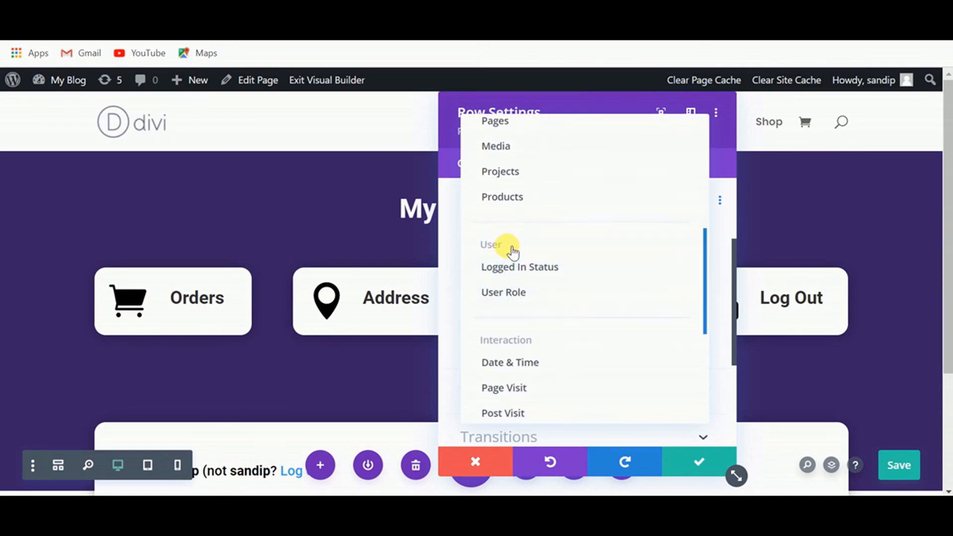
pyautogui.click(535, 267)
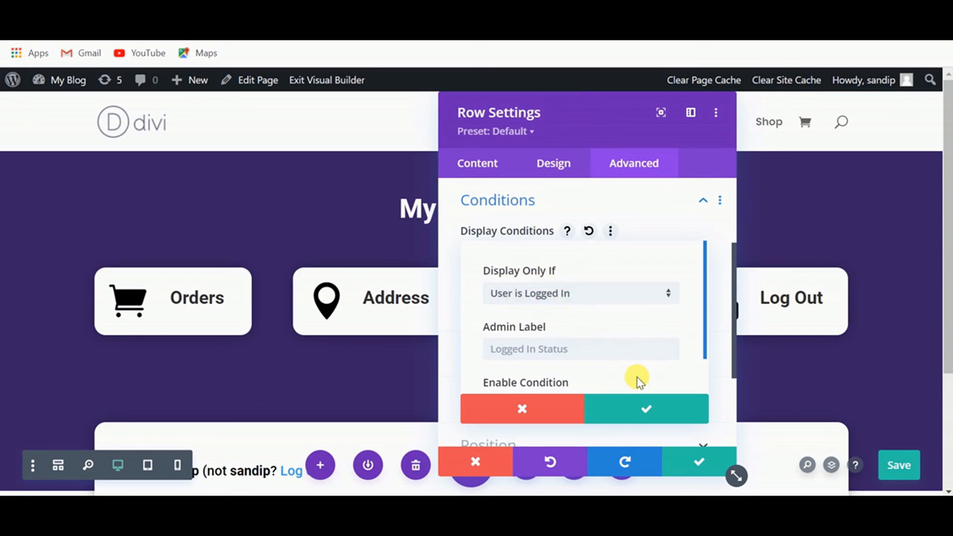
pyautogui.click(650, 409)
pyautogui.click(697, 458)
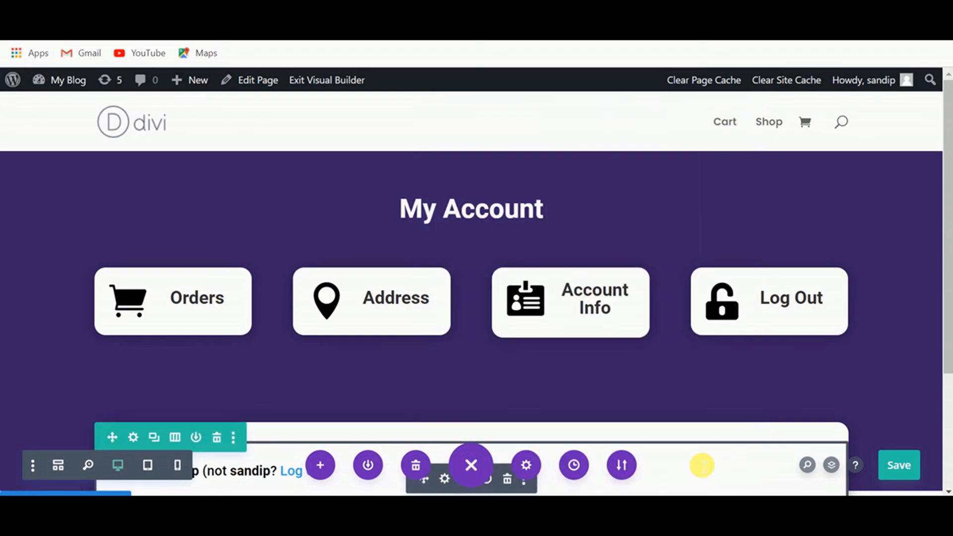
pyautogui.click(899, 466)
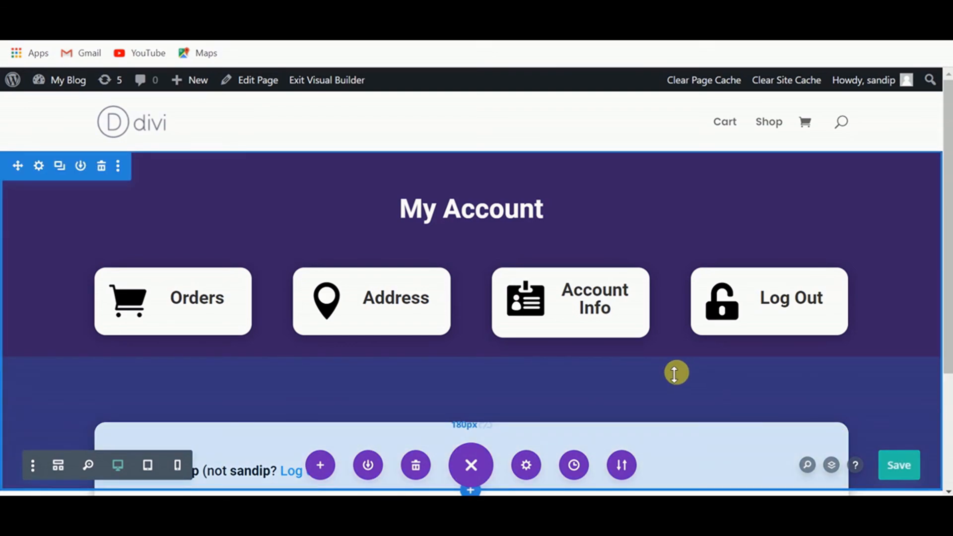
pyautogui.hotkey('ctrl', 'shift', 'n')
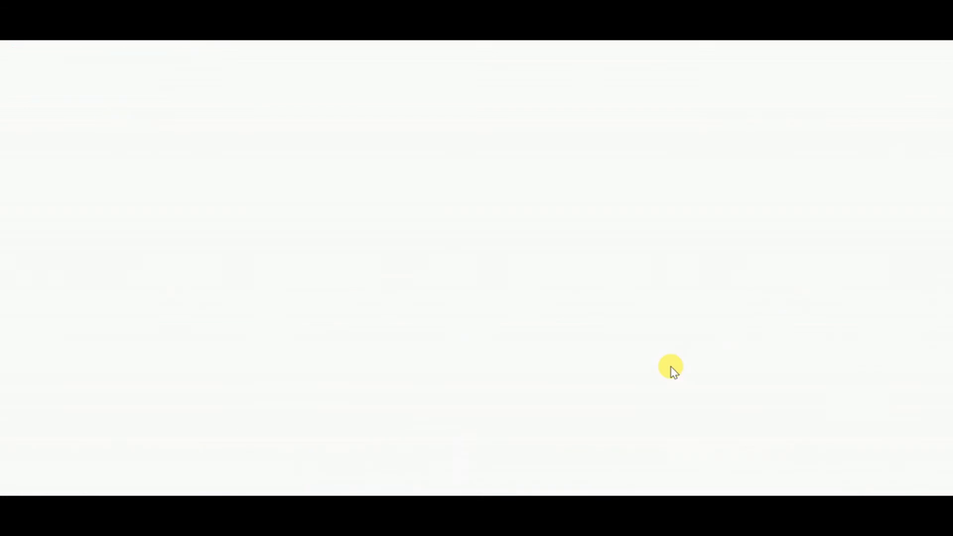
pyautogui.write('https://test.clinicalonco.com/my-account/')
pyautogui.press('Return')
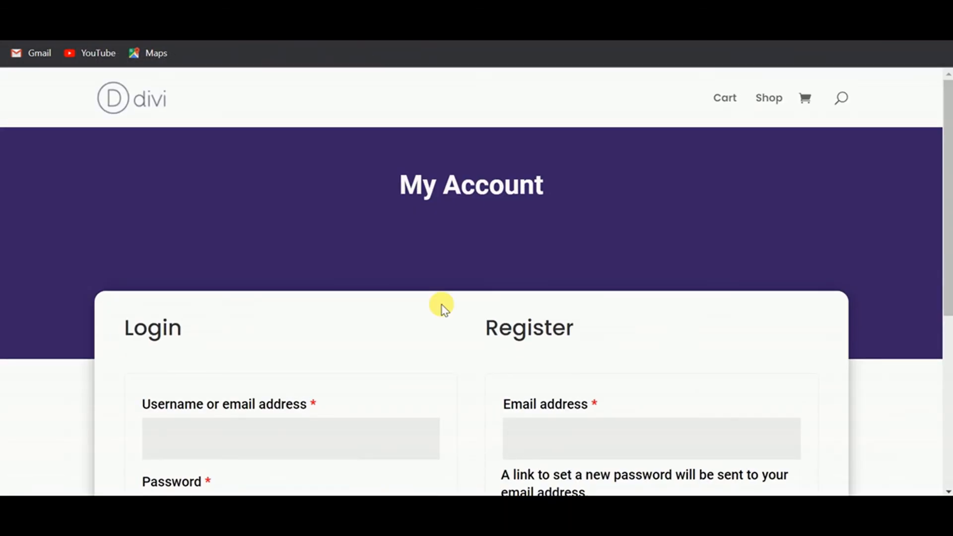
pyautogui.scroll(-2, 443, 308)
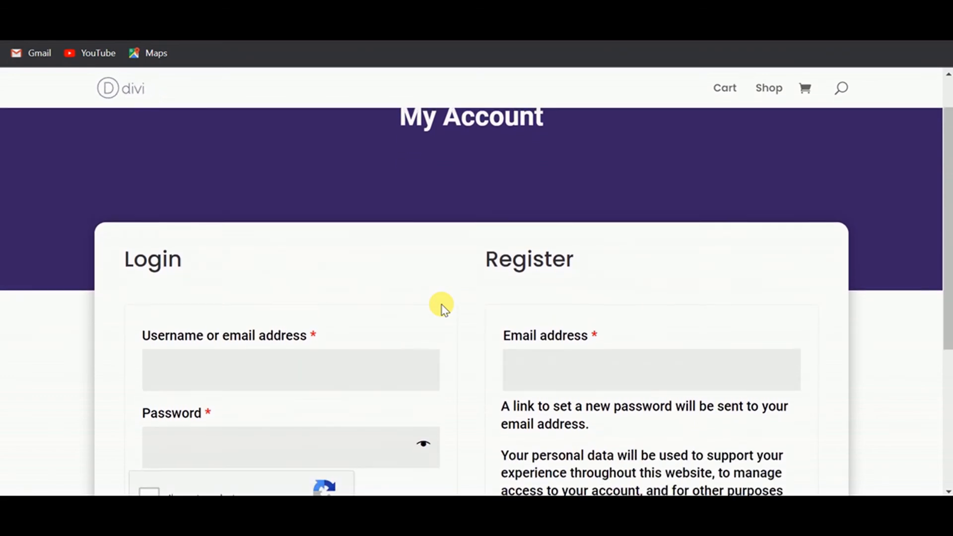
pyautogui.scroll(1, 443, 309)
pyautogui.scroll(-2, 443, 309)
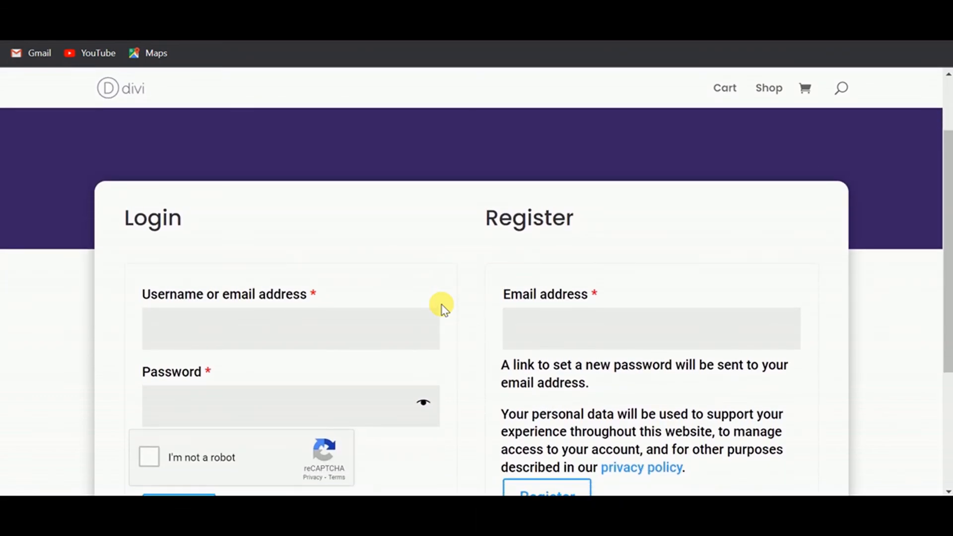
pyautogui.scroll(2, 443, 308)
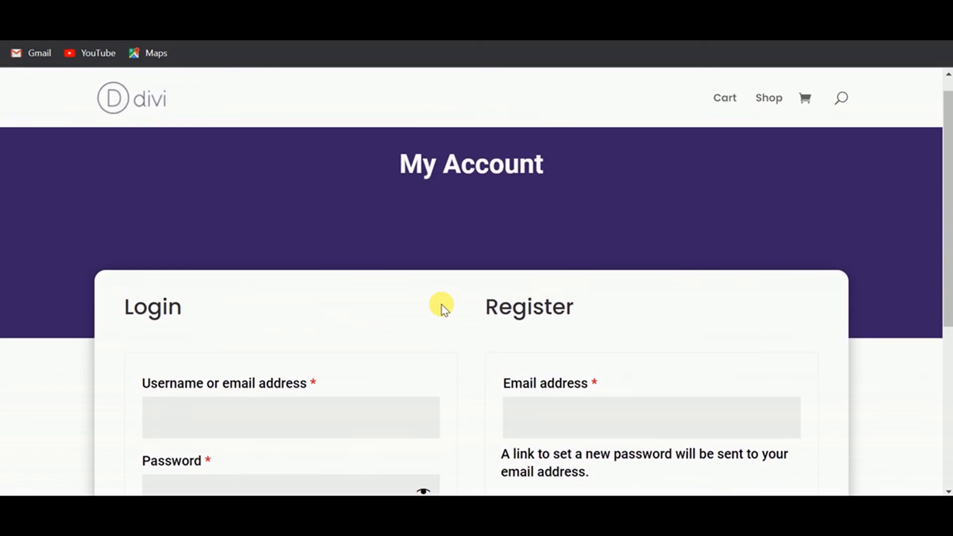